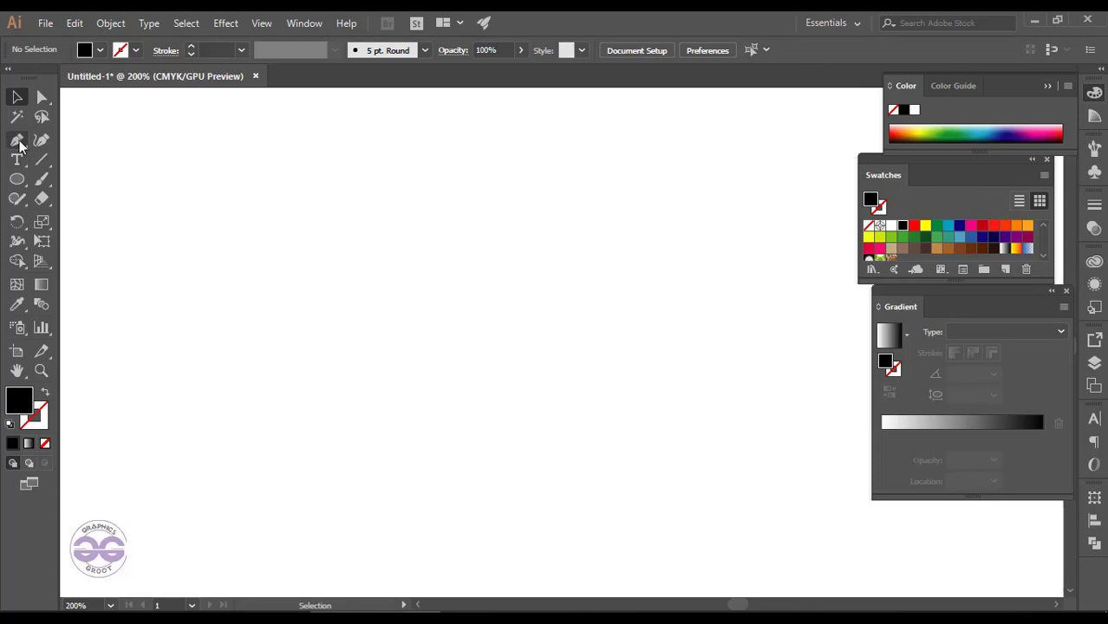
- Draw a diagonal line with the Pen tool and try the Reflect settings on it
{"action": "left_click", "coordinate": [403, 172]}
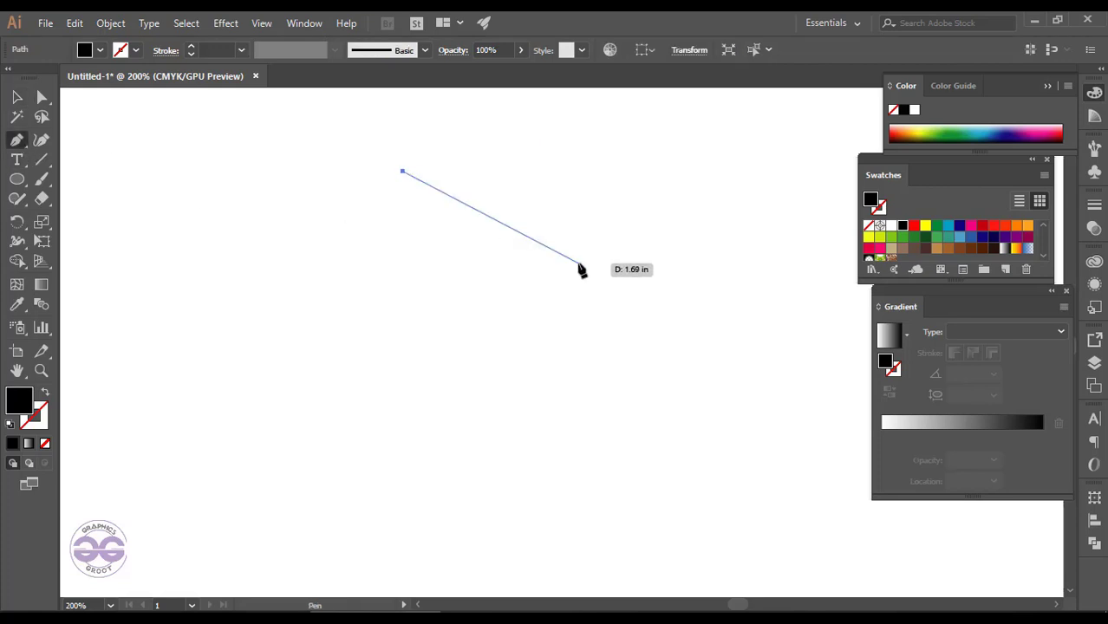
{"action": "left_click", "coordinate": [544, 274]}
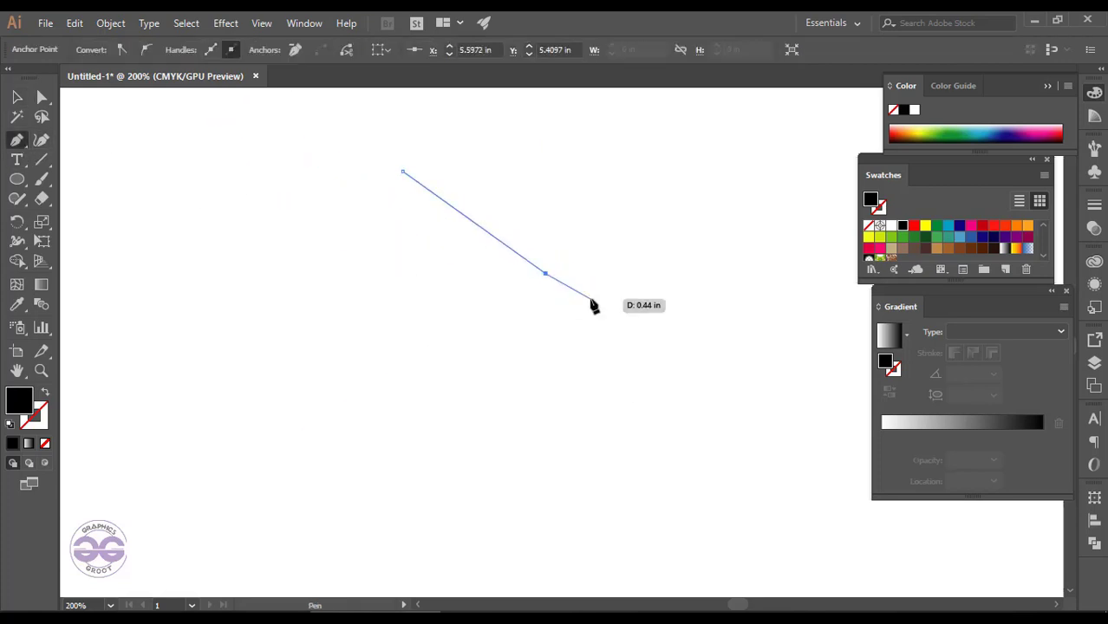
{"action": "left_click", "coordinate": [15, 99]}
{"action": "right_click", "coordinate": [460, 212]}
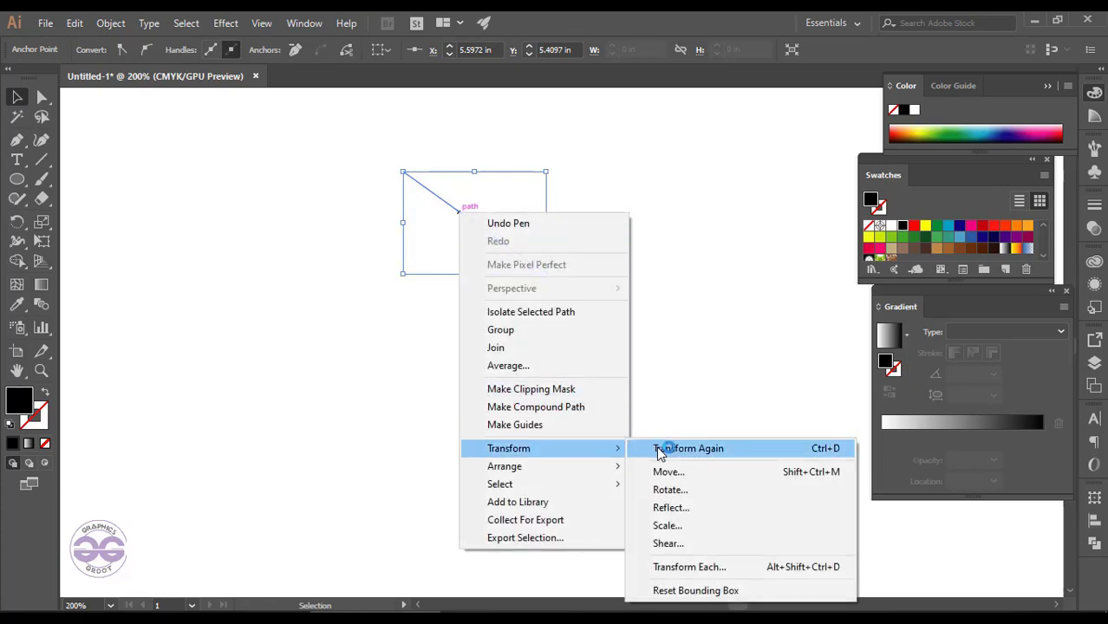
{"action": "left_click", "coordinate": [671, 506]}
{"action": "left_click", "coordinate": [881, 196]}
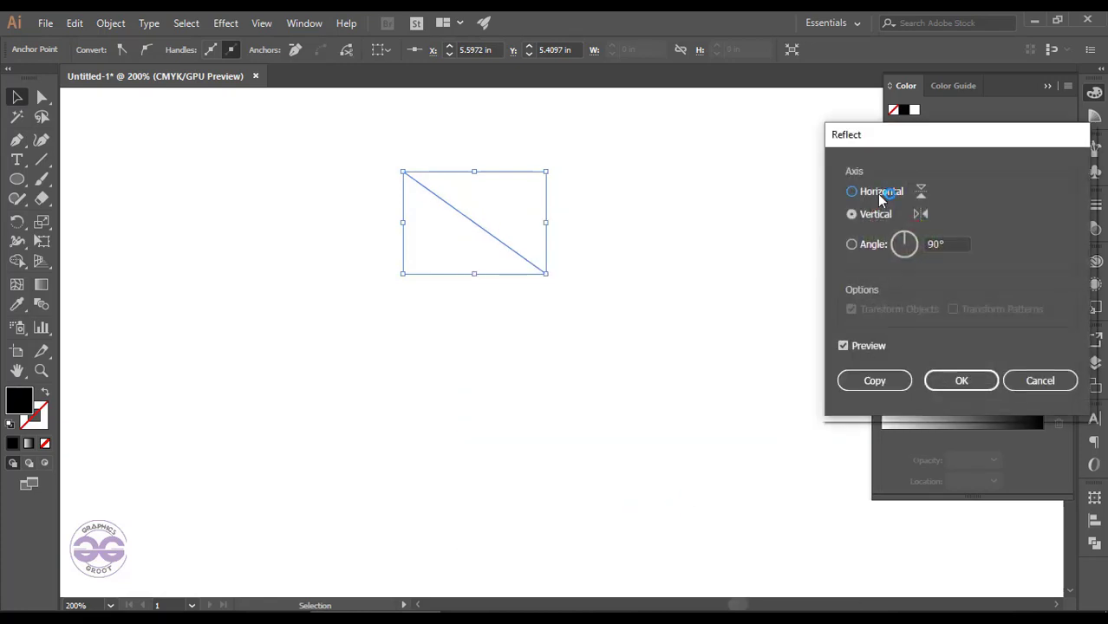
{"action": "left_click", "coordinate": [1040, 382]}
- Make the line black and add a vertically reflected copy of it
{"action": "left_click", "coordinate": [494, 260]}
{"action": "key", "text": "shift+x"}
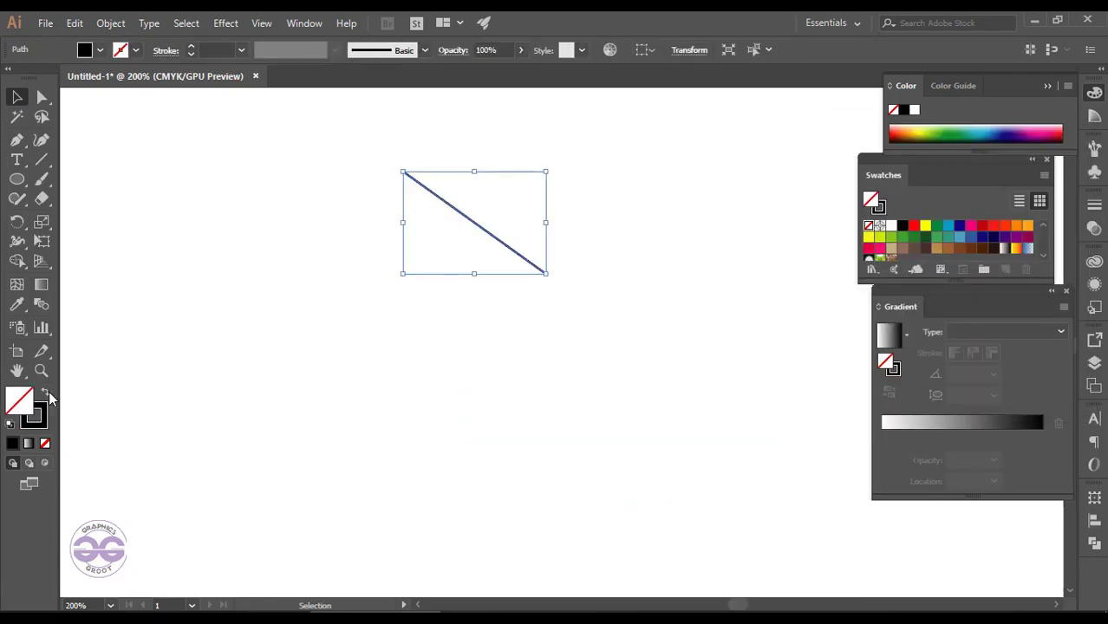
{"action": "key", "text": "ctrl+shift+a"}
{"action": "right_click", "coordinate": [519, 256]}
{"action": "mouse_move", "coordinate": [568, 489]}
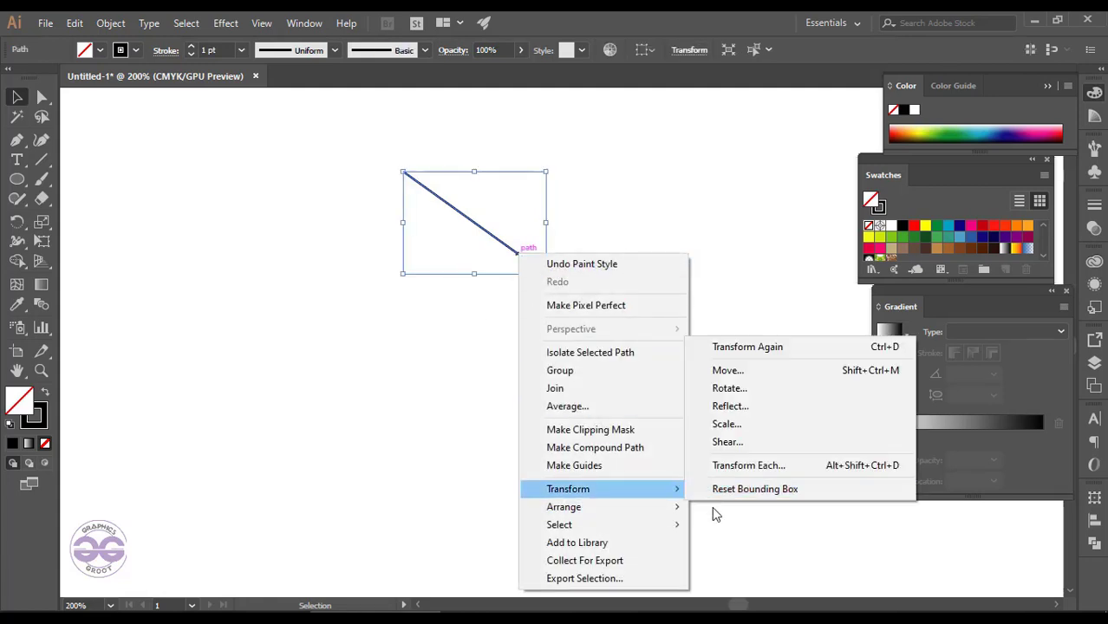
{"action": "left_click", "coordinate": [730, 406]}
{"action": "left_click", "coordinate": [870, 379]}
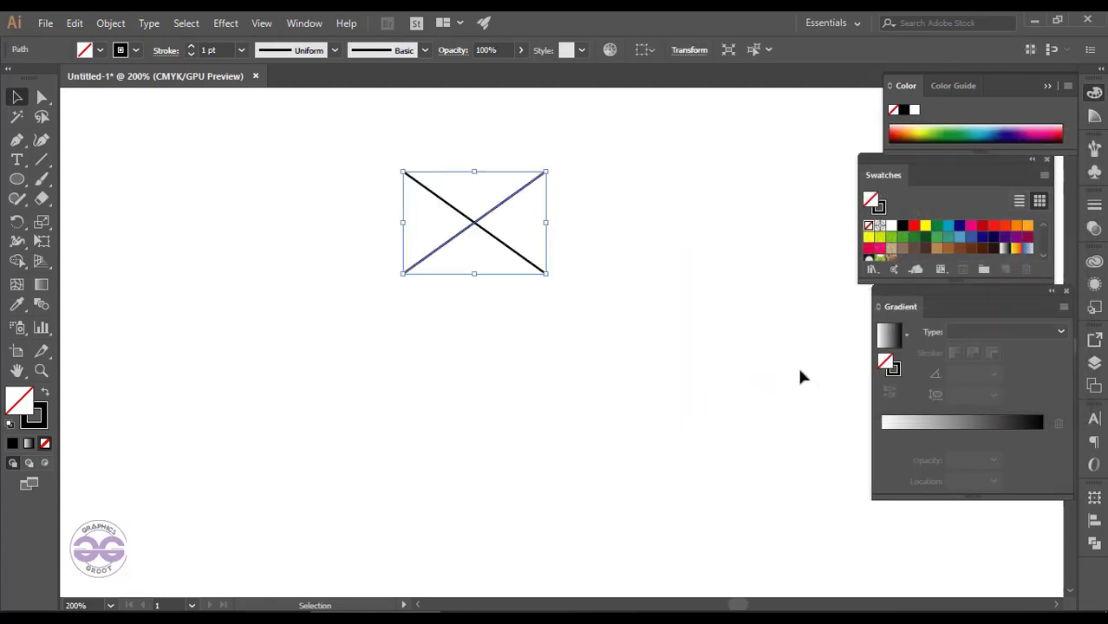
{"action": "scroll", "coordinate": [413, 203], "scroll_direction": "up", "scroll_amount": 2}
- Move the mirrored line left so the tops of the two lines meet
{"action": "mouse_move", "coordinate": [564, 228]}
{"action": "left_mouse_down"}
{"action": "mouse_move", "coordinate": [489, 243]}
{"action": "mouse_move", "coordinate": [274, 246]}
{"action": "left_mouse_up"}
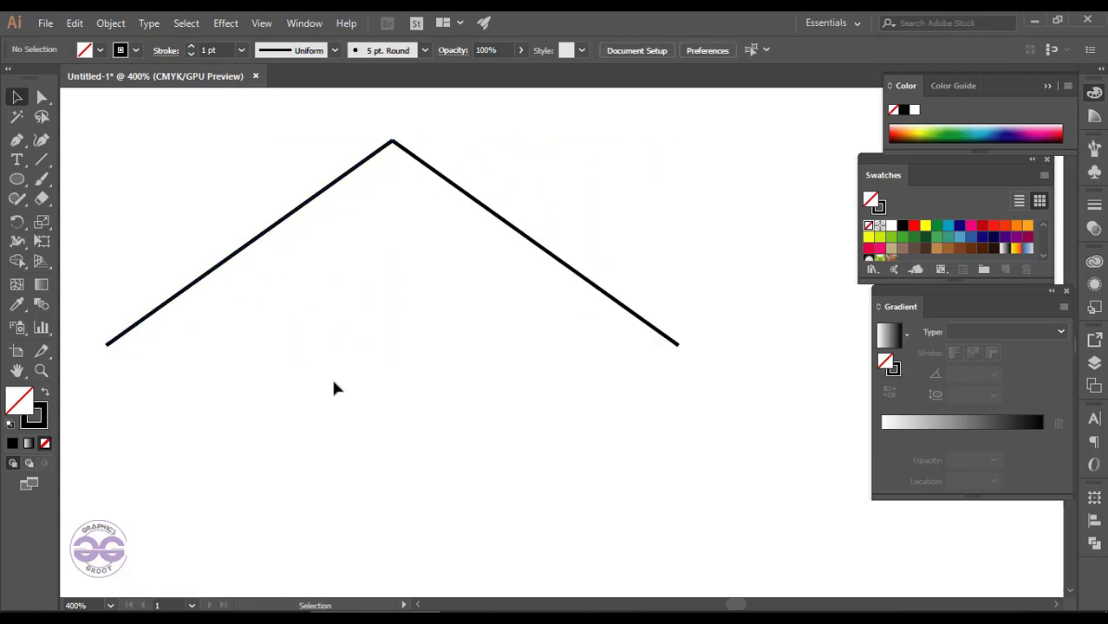
{"action": "scroll", "coordinate": [399, 132], "scroll_direction": "up", "scroll_amount": 2}
{"action": "scroll", "coordinate": [399, 132], "scroll_direction": "up", "scroll_amount": 2}
{"action": "key", "text": "ctrl+a"}
{"action": "right_click", "coordinate": [453, 167]}
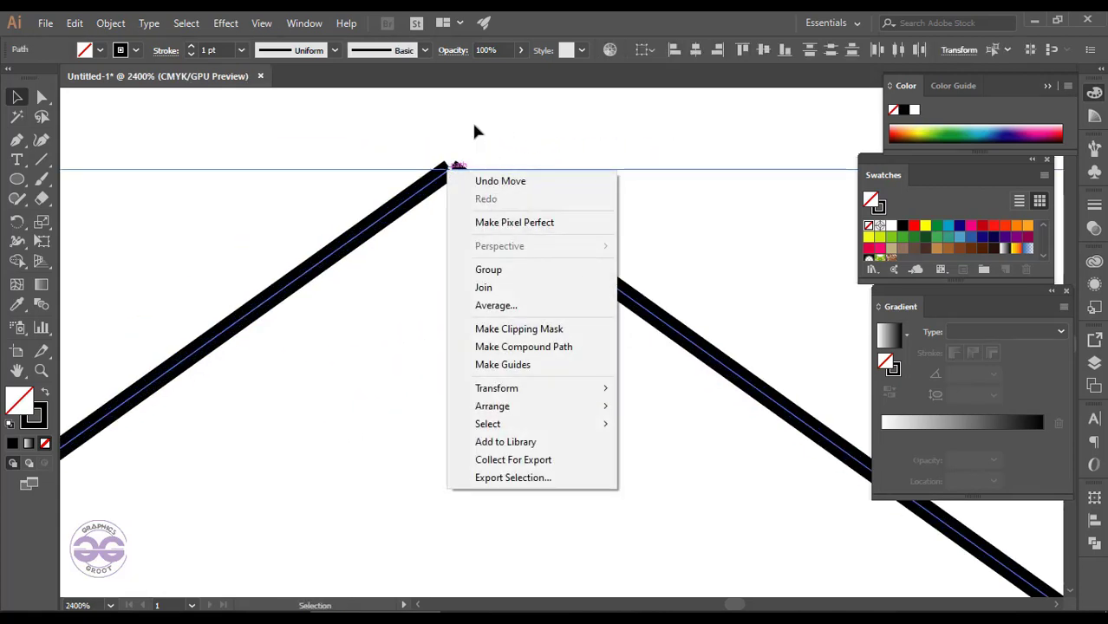
{"action": "left_click", "coordinate": [382, 135]}
{"action": "scroll", "coordinate": [412, 155], "scroll_direction": "up", "scroll_amount": 2}
- Average the two peak endpoints on both axes and join them into one sharp corner
{"action": "key", "text": "ctrl+a"}
{"action": "key", "text": "a"}
{"action": "left_click_drag", "start_coordinate": [305, 128], "coordinate": [490, 190]}
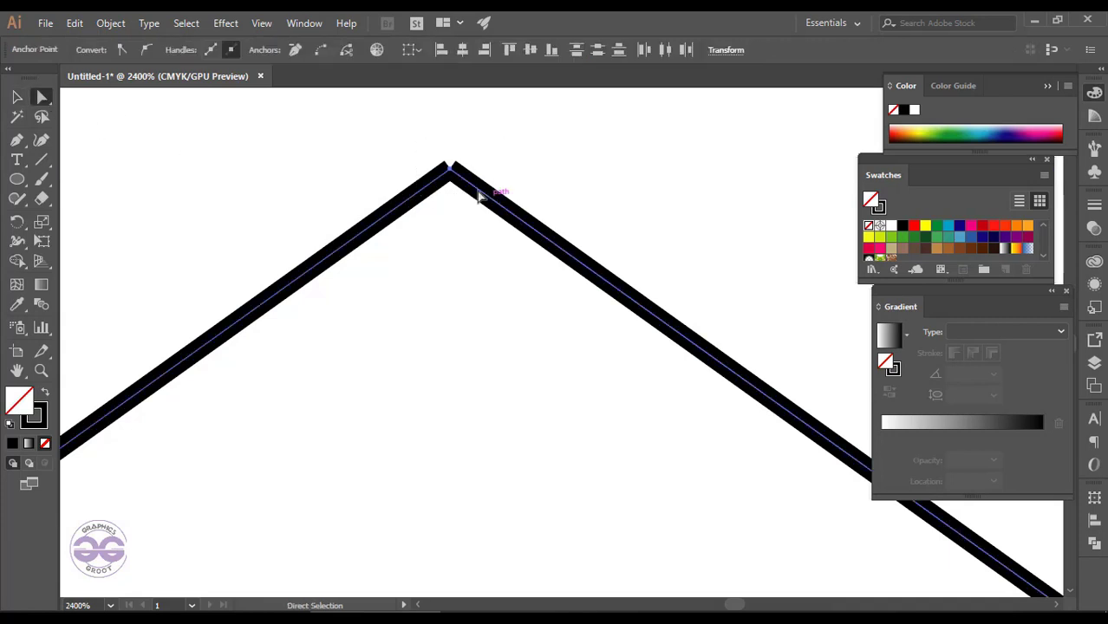
{"action": "right_click", "coordinate": [452, 180]}
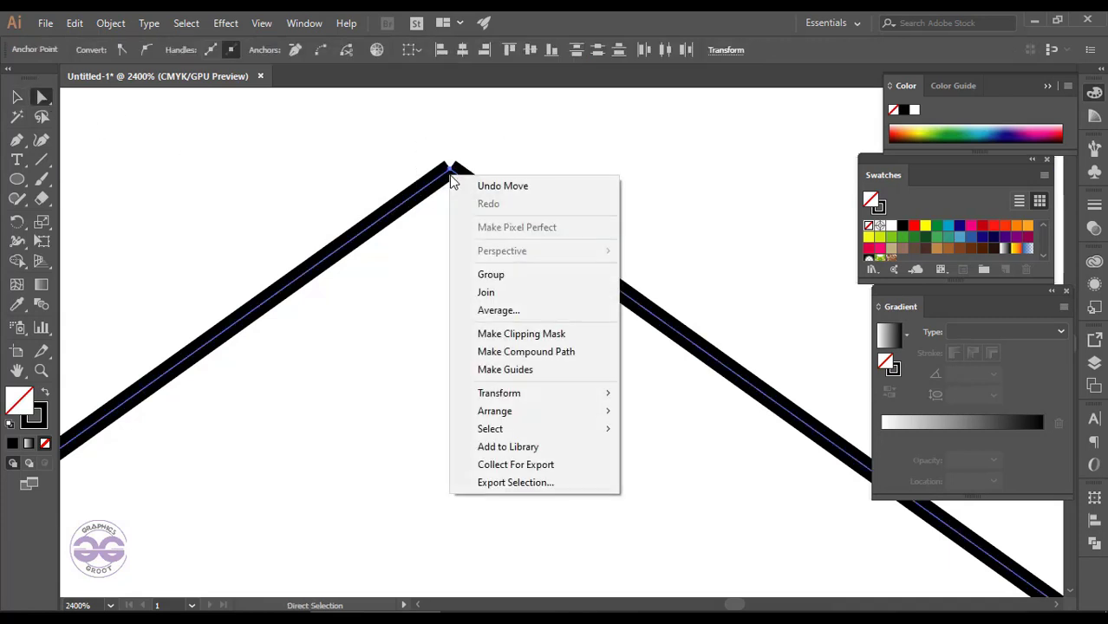
{"action": "left_click", "coordinate": [498, 310]}
{"action": "left_click", "coordinate": [521, 369]}
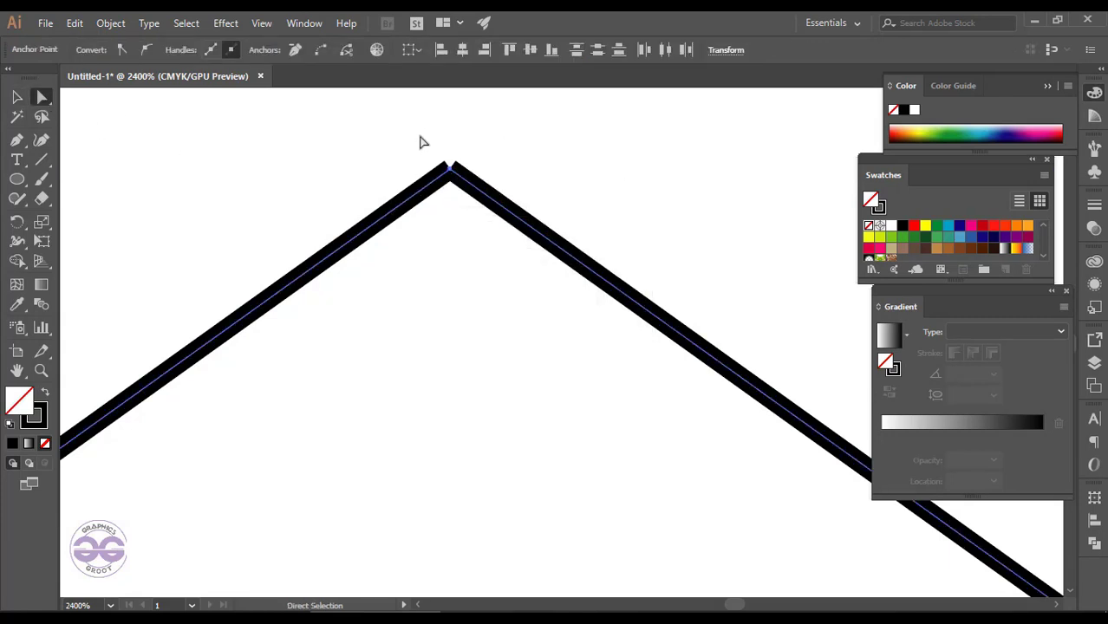
{"action": "right_click", "coordinate": [453, 181]}
{"action": "left_click", "coordinate": [508, 286]}
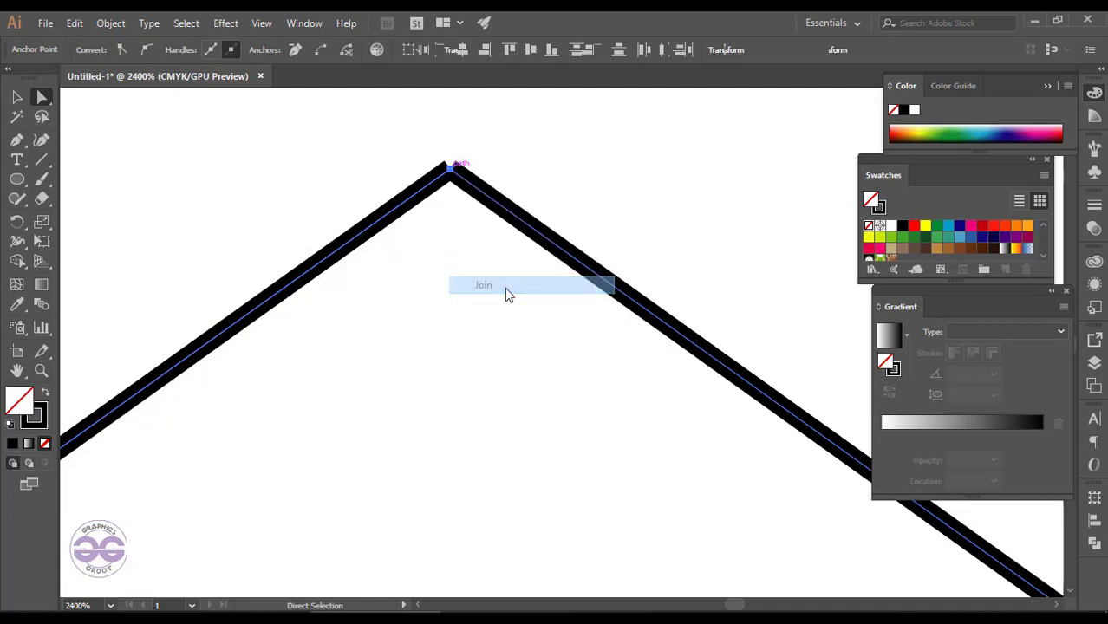
{"action": "key", "text": "v"}
{"action": "left_click", "coordinate": [178, 160]}
{"action": "scroll", "coordinate": [260, 229], "scroll_direction": "down", "scroll_amount": 8}
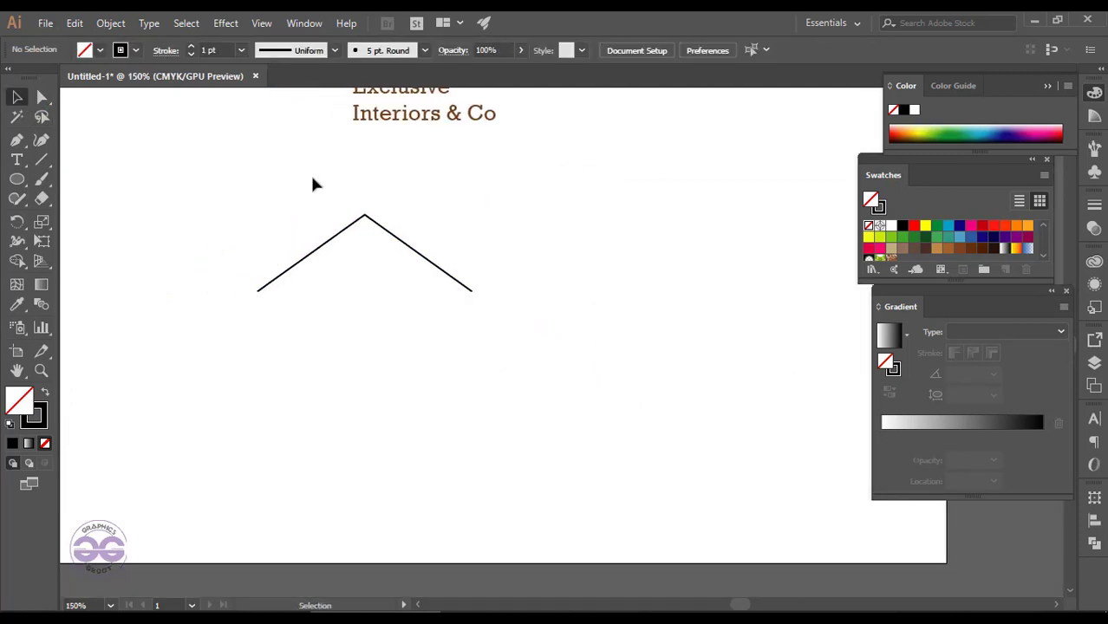
- Extend the roof's left end down a zigzag, across a flat base and partway up the right wall
{"action": "left_click_drag", "start_coordinate": [314, 184], "coordinate": [493, 366]}
{"action": "left_click", "coordinate": [468, 405]}
{"action": "left_click", "coordinate": [257, 292]}
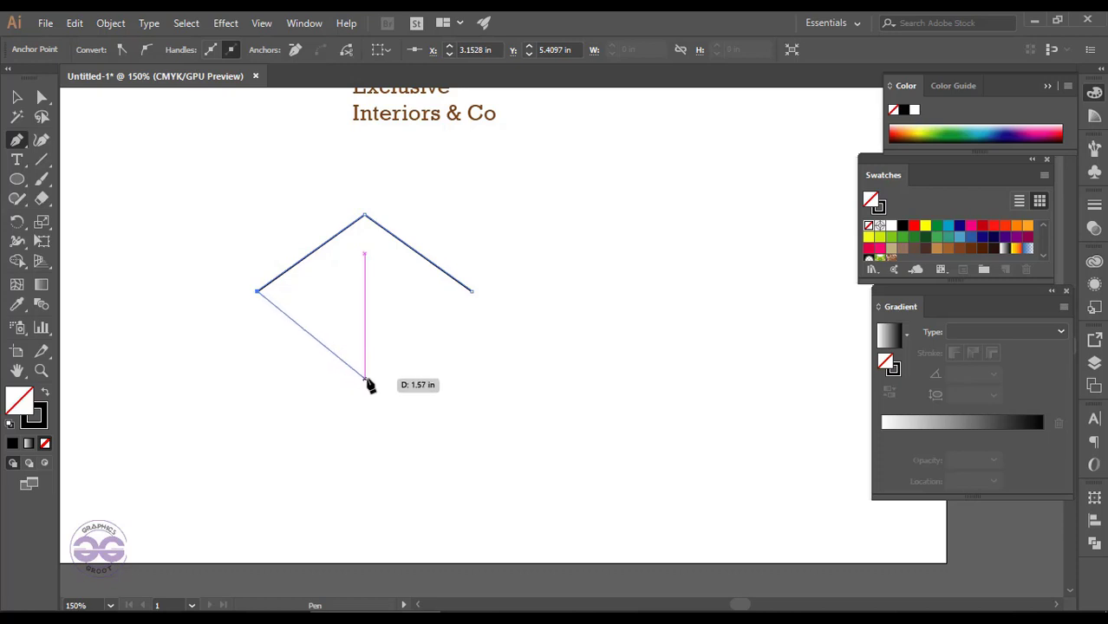
{"action": "left_click", "coordinate": [365, 379]}
{"action": "key", "text": "ctrl+z"}
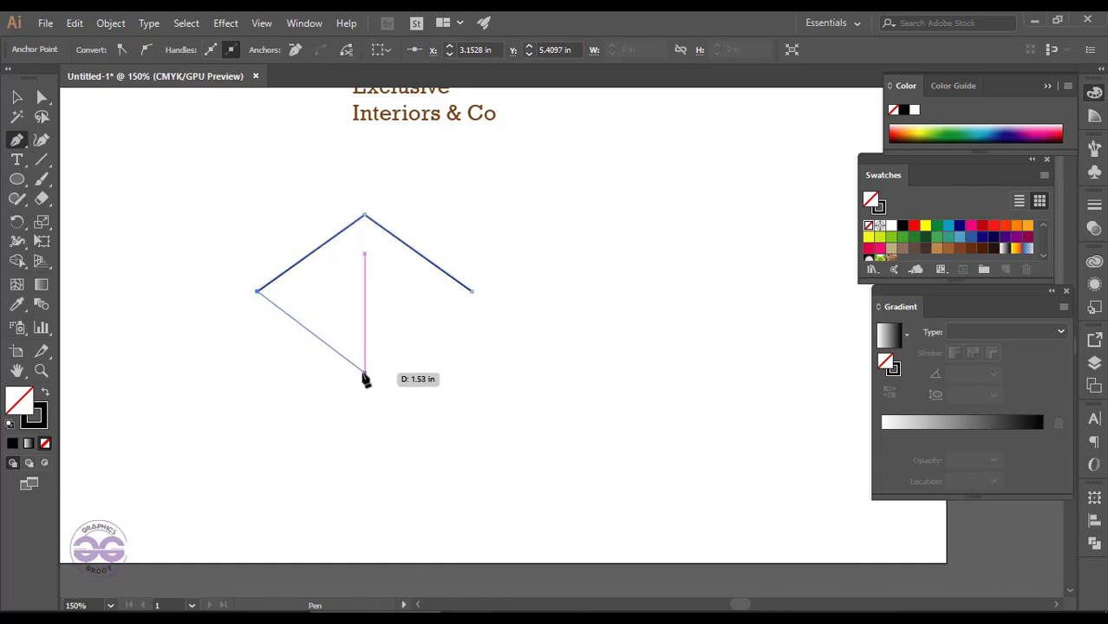
{"action": "left_click", "coordinate": [364, 374]}
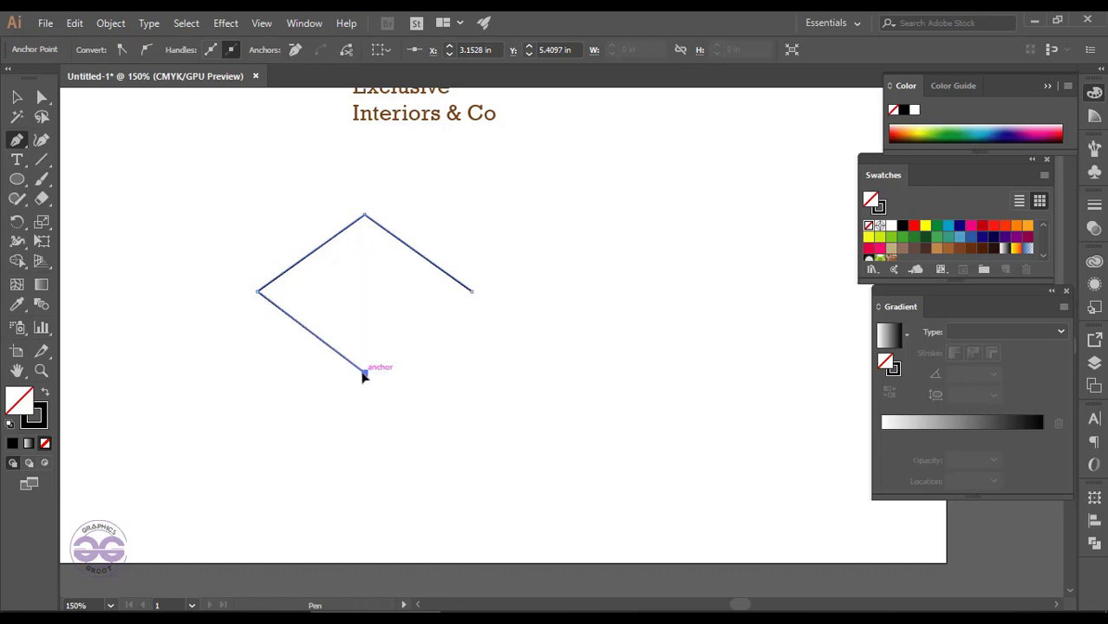
{"action": "left_click", "coordinate": [257, 425]}
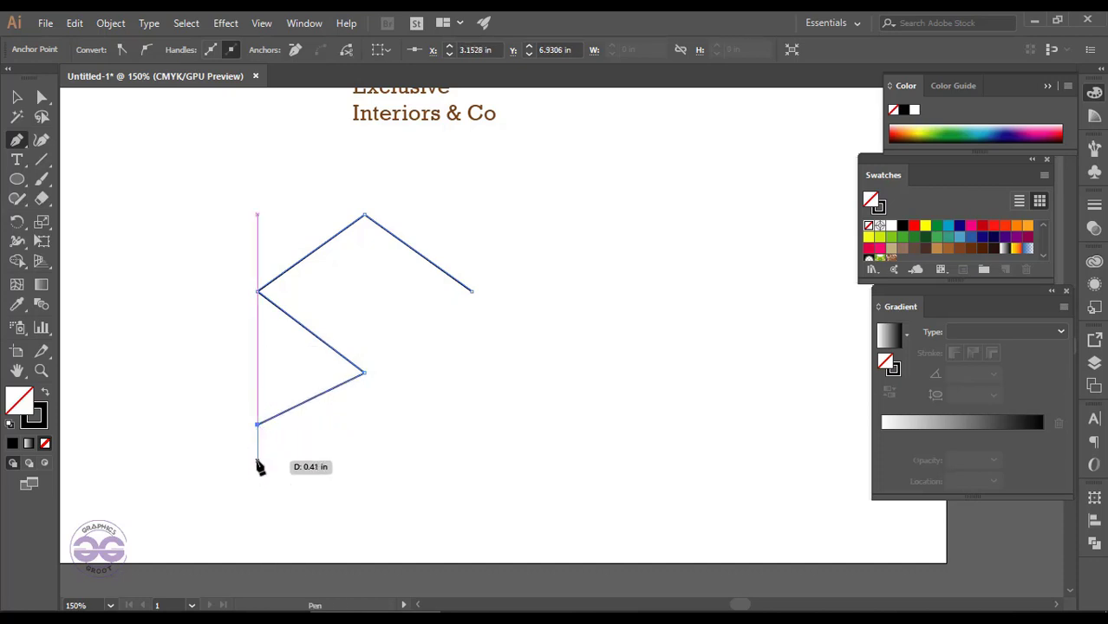
{"action": "left_click", "coordinate": [257, 446]}
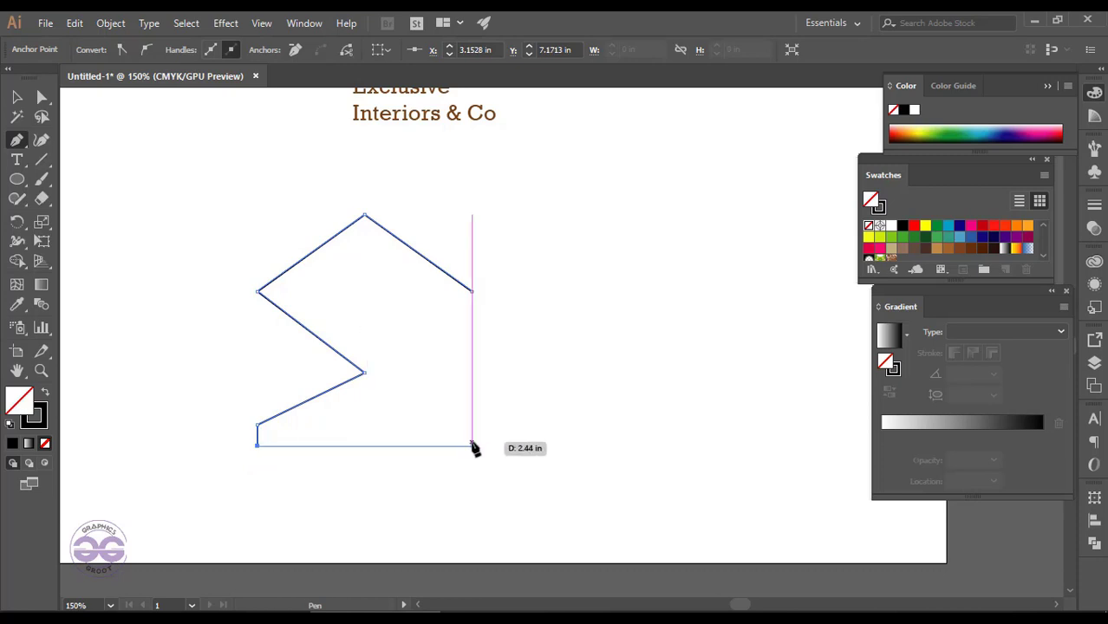
{"action": "left_click", "coordinate": [472, 446]}
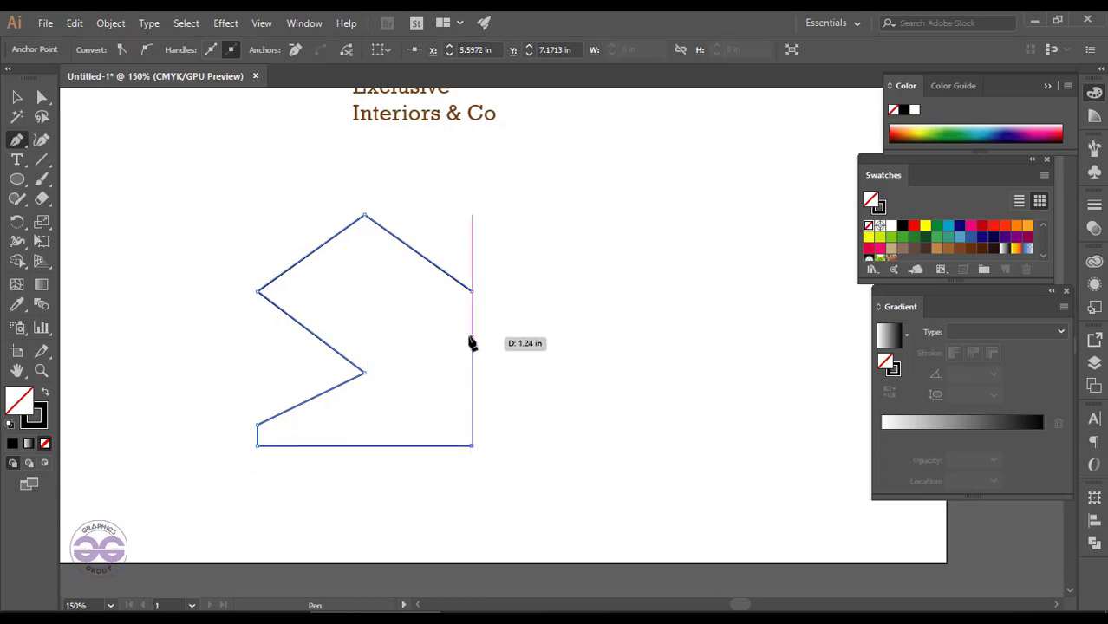
{"action": "left_click", "coordinate": [472, 327]}
{"action": "key", "text": "Escape"}
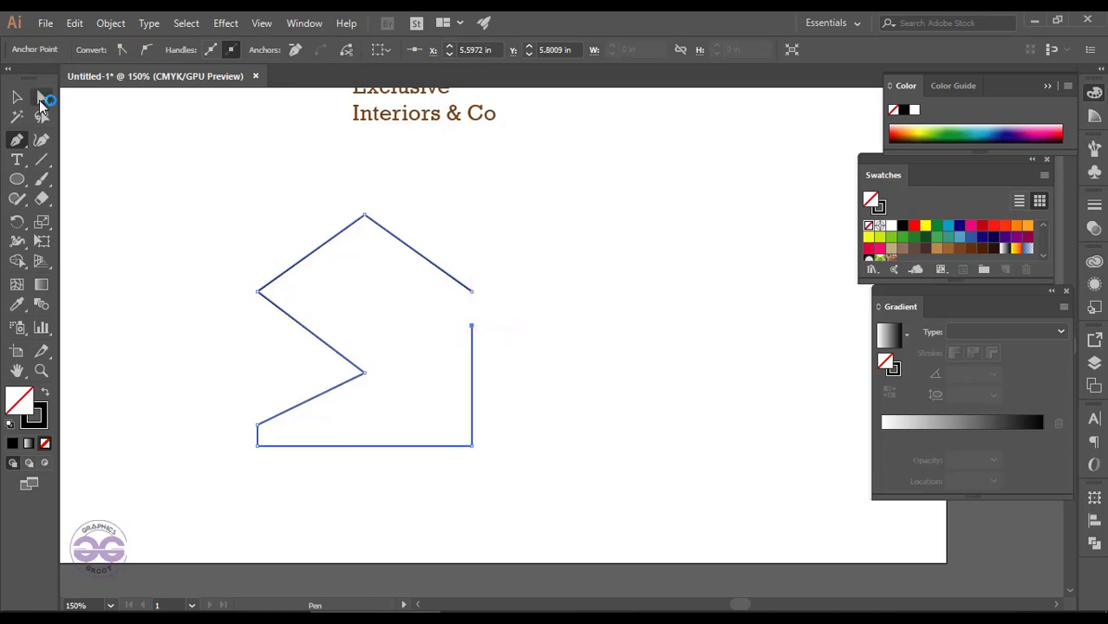
{"action": "left_click", "coordinate": [42, 98]}
- Give the house outline an 11 pt stroke with a tapered elliptical width profile
{"action": "left_click", "coordinate": [16, 97]}
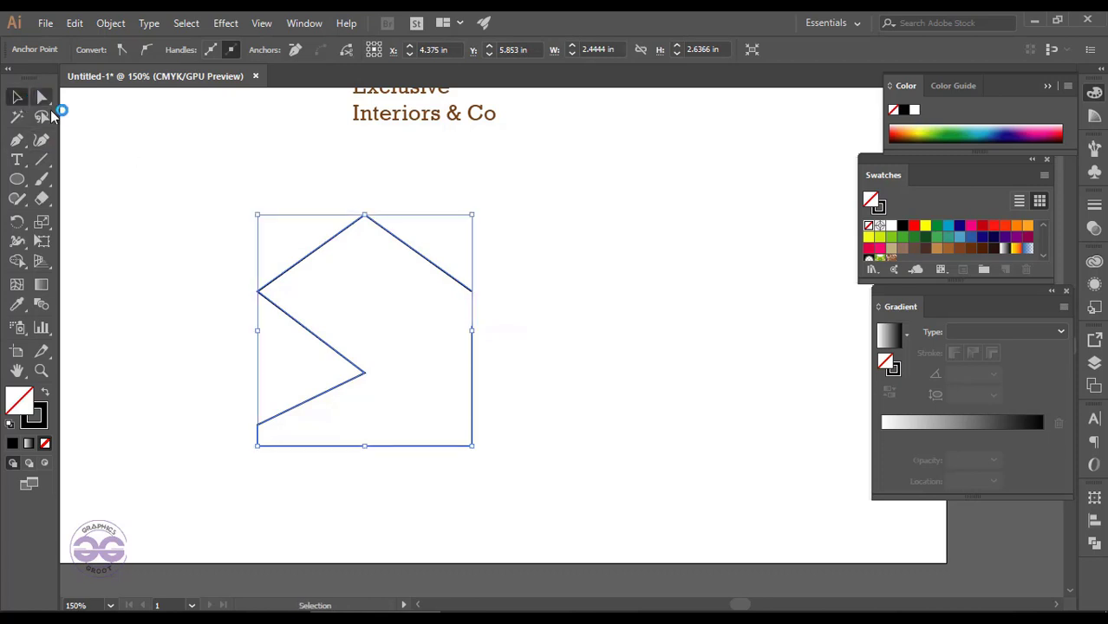
{"action": "left_click", "coordinate": [293, 250]}
{"action": "left_click", "coordinate": [305, 267]}
{"action": "left_click", "coordinate": [192, 46]}
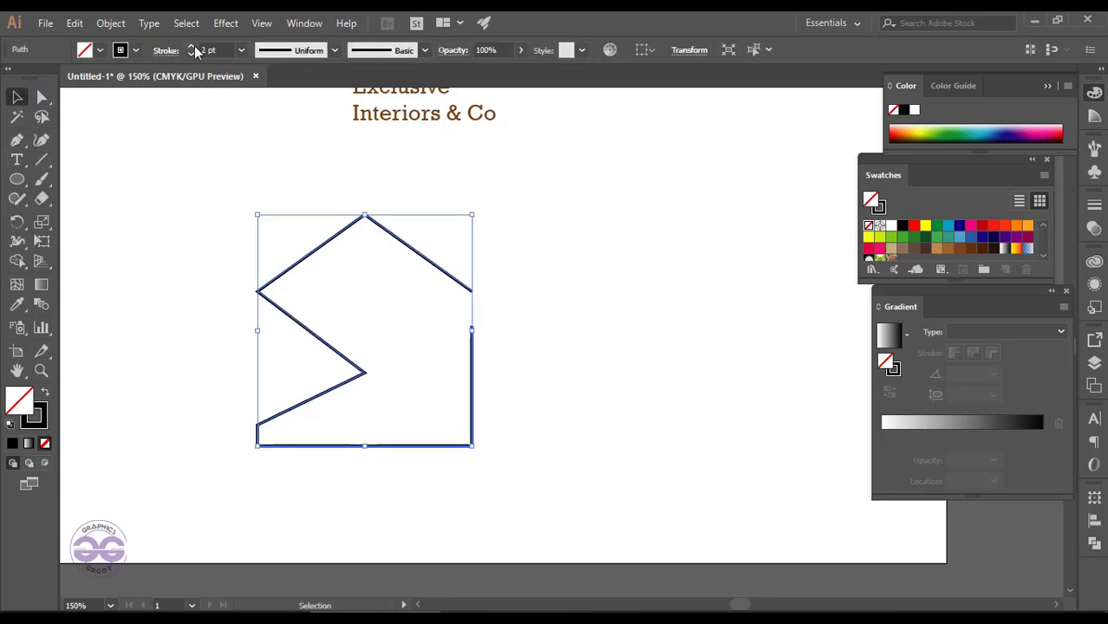
{"action": "left_click", "coordinate": [192, 46]}
{"action": "left_click", "coordinate": [195, 48]}
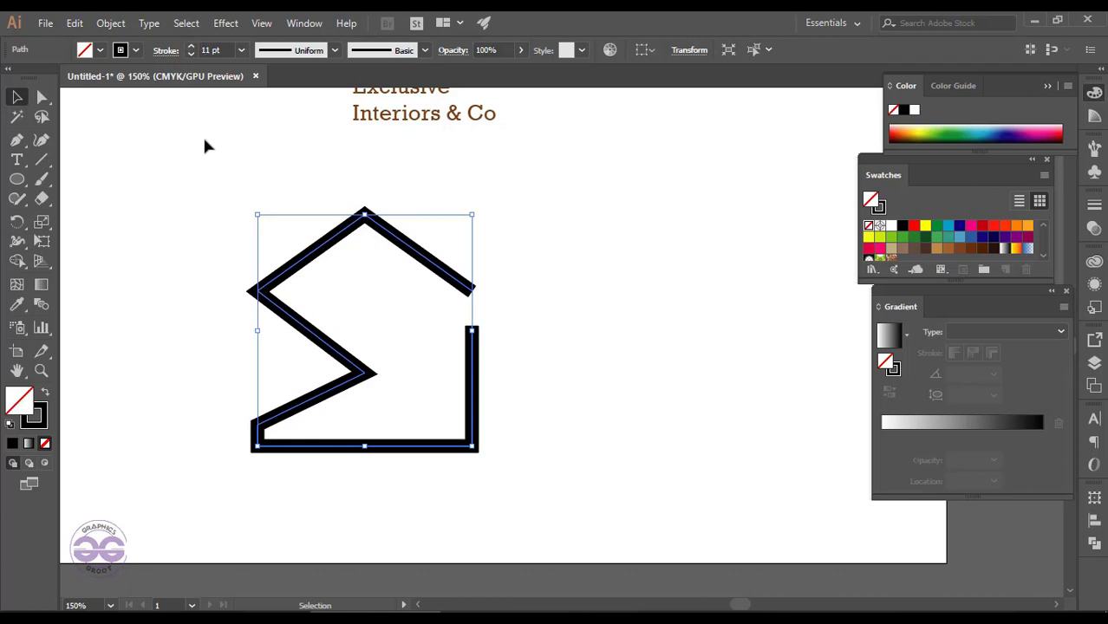
{"action": "left_click", "coordinate": [335, 52]}
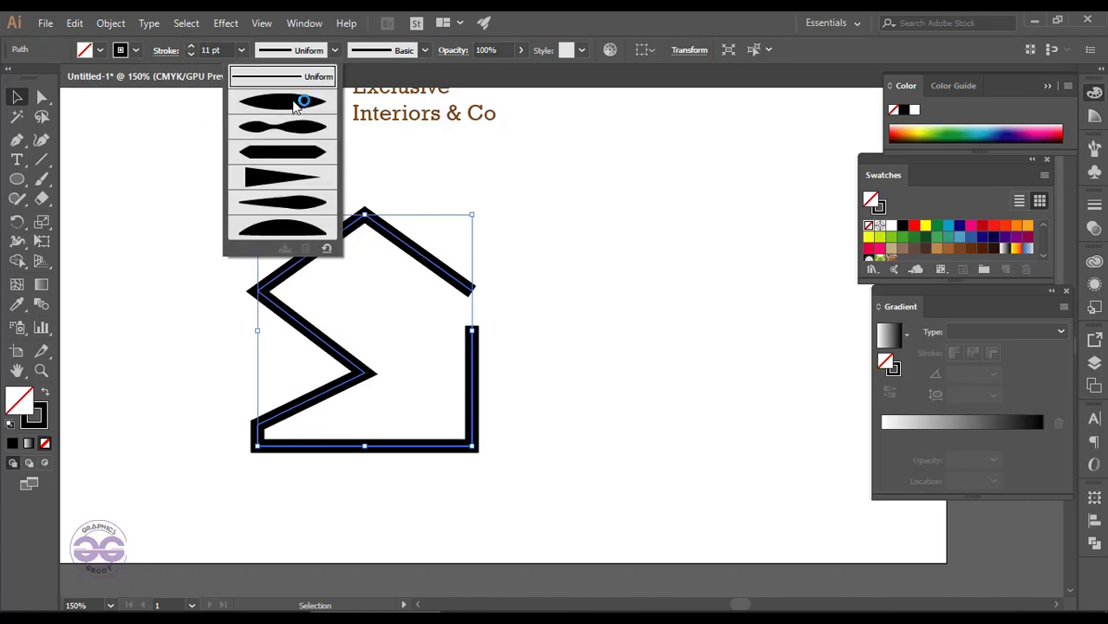
{"action": "left_click", "coordinate": [290, 95]}
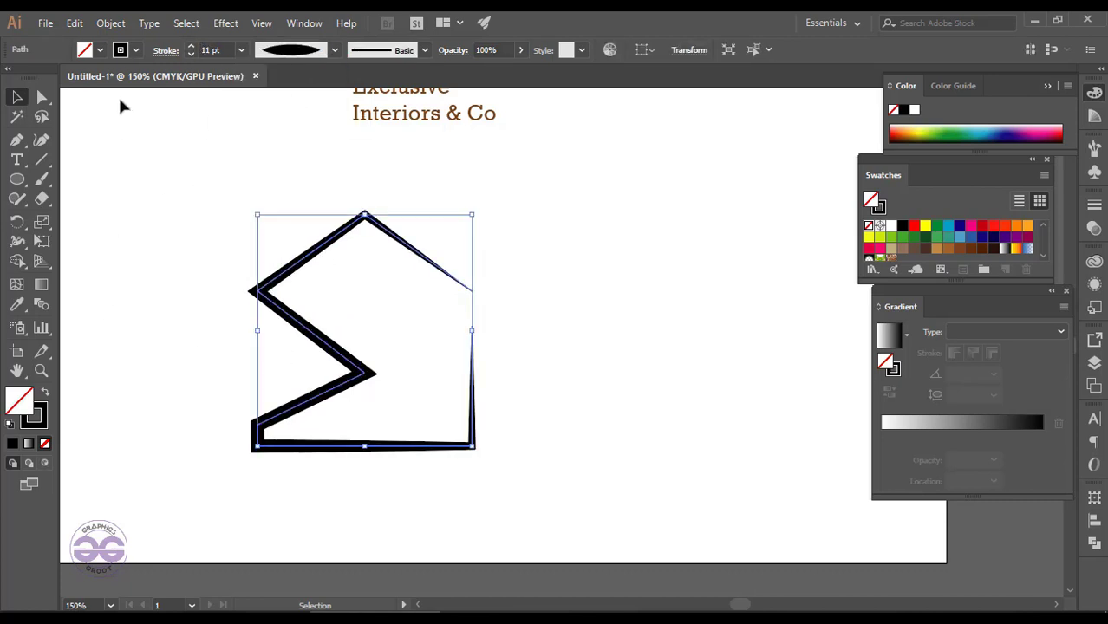
- Expand the outline's appearance into a solid black filled shape
{"action": "left_click", "coordinate": [113, 24]}
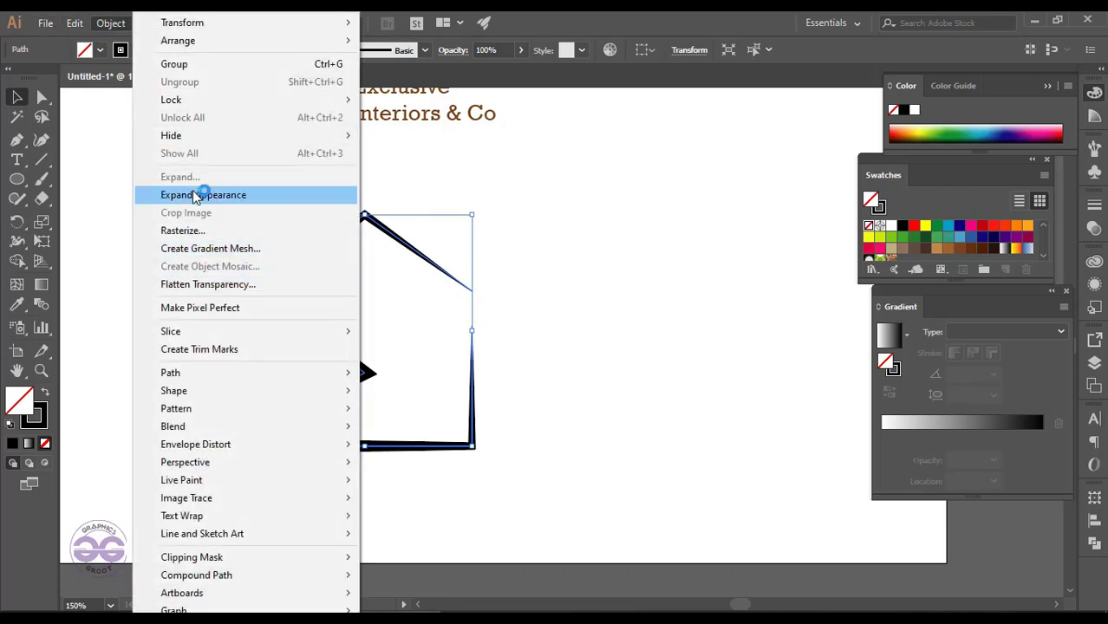
{"action": "left_click", "coordinate": [204, 192]}
{"action": "left_click", "coordinate": [541, 418]}
{"action": "left_click_drag", "start_coordinate": [211, 251], "coordinate": [260, 302]}
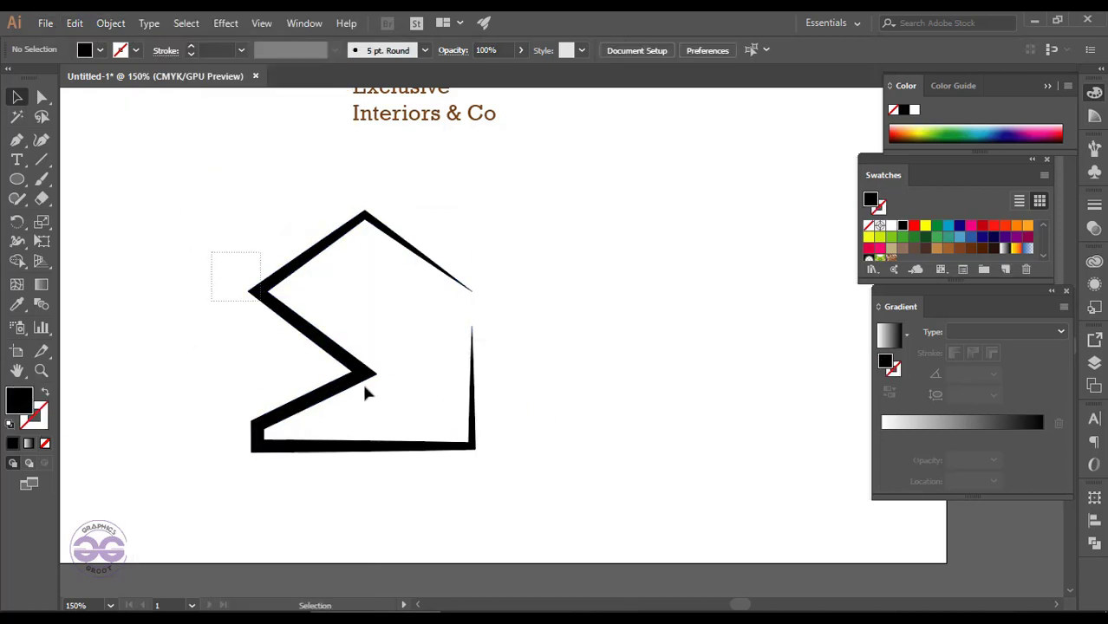
- Merge the stray triangle at the house's lower-left inner corner with the Shape Builder tool
{"action": "left_click", "coordinate": [17, 260]}
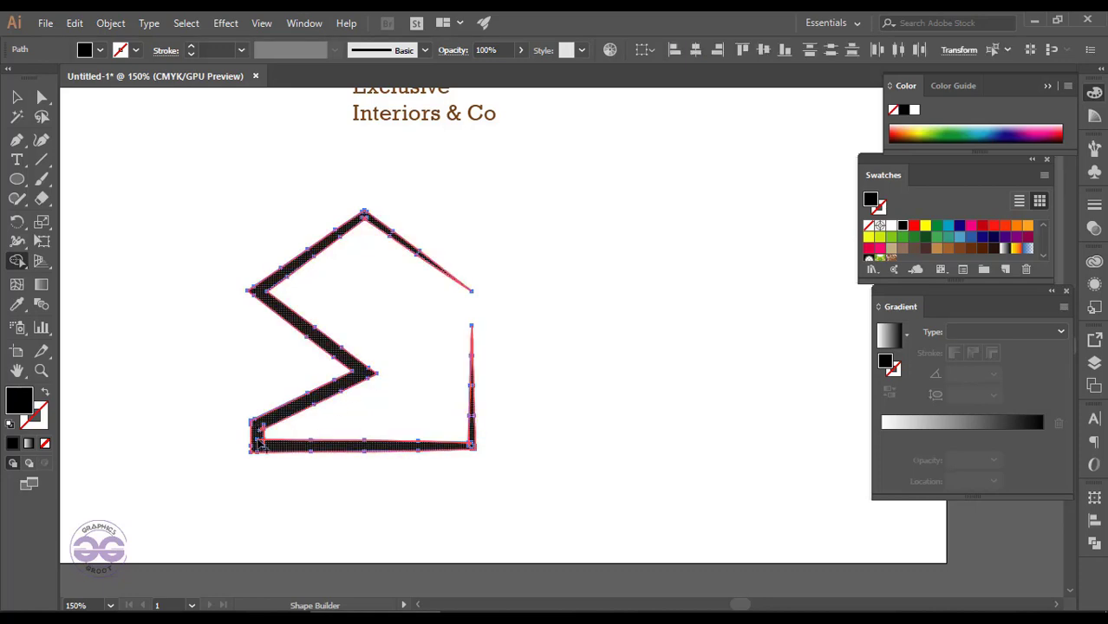
{"action": "scroll", "coordinate": [480, 451], "scroll_direction": "up", "scroll_amount": 4}
{"action": "scroll", "coordinate": [425, 421], "scroll_direction": "down", "scroll_amount": 4}
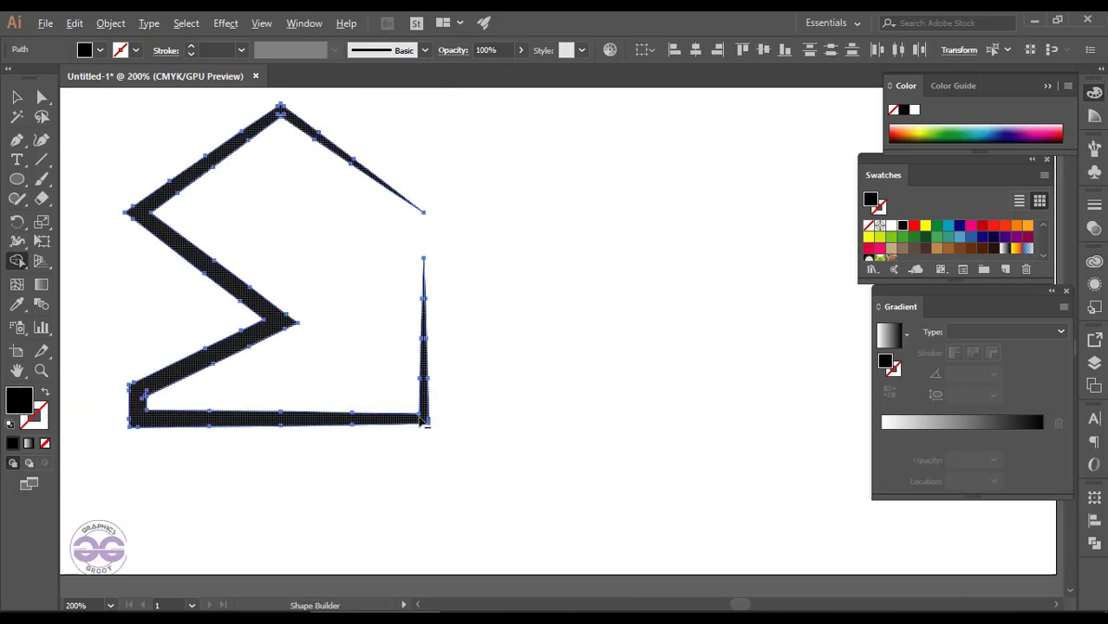
{"action": "scroll", "coordinate": [279, 110], "scroll_direction": "up", "scroll_amount": 5}
{"action": "scroll", "coordinate": [317, 171], "scroll_direction": "up", "scroll_amount": 2}
{"action": "scroll", "coordinate": [317, 173], "scroll_direction": "down", "scroll_amount": 1}
{"action": "scroll", "coordinate": [244, 344], "scroll_direction": "down", "scroll_amount": 2}
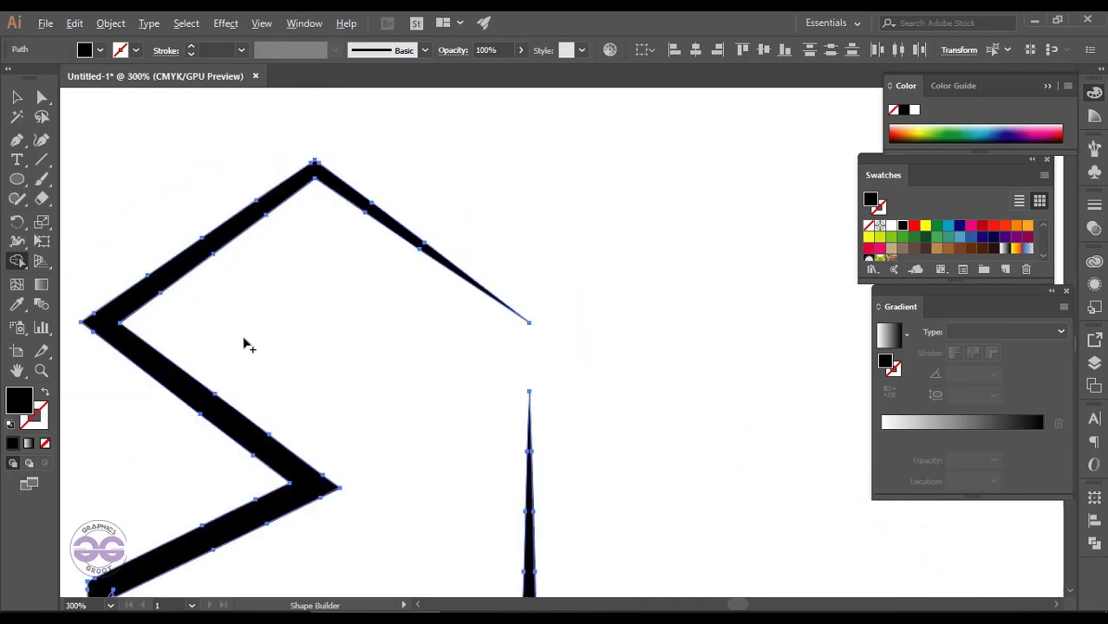
{"action": "scroll", "coordinate": [227, 434], "scroll_direction": "down", "scroll_amount": 1}
{"action": "scroll", "coordinate": [180, 425], "scroll_direction": "up", "scroll_amount": 2}
{"action": "scroll", "coordinate": [177, 356], "scroll_direction": "up", "scroll_amount": 3}
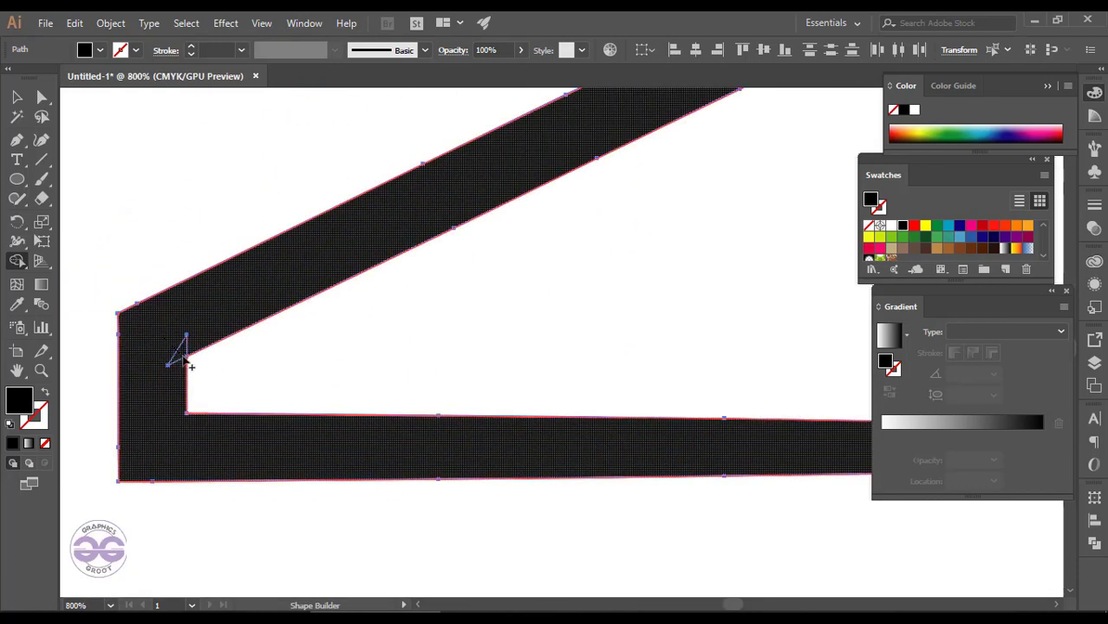
{"action": "scroll", "coordinate": [185, 359], "scroll_direction": "down", "scroll_amount": 3}
{"action": "scroll", "coordinate": [356, 486], "scroll_direction": "down", "scroll_amount": 1}
{"action": "key", "text": "v"}
{"action": "left_click", "coordinate": [476, 449]}
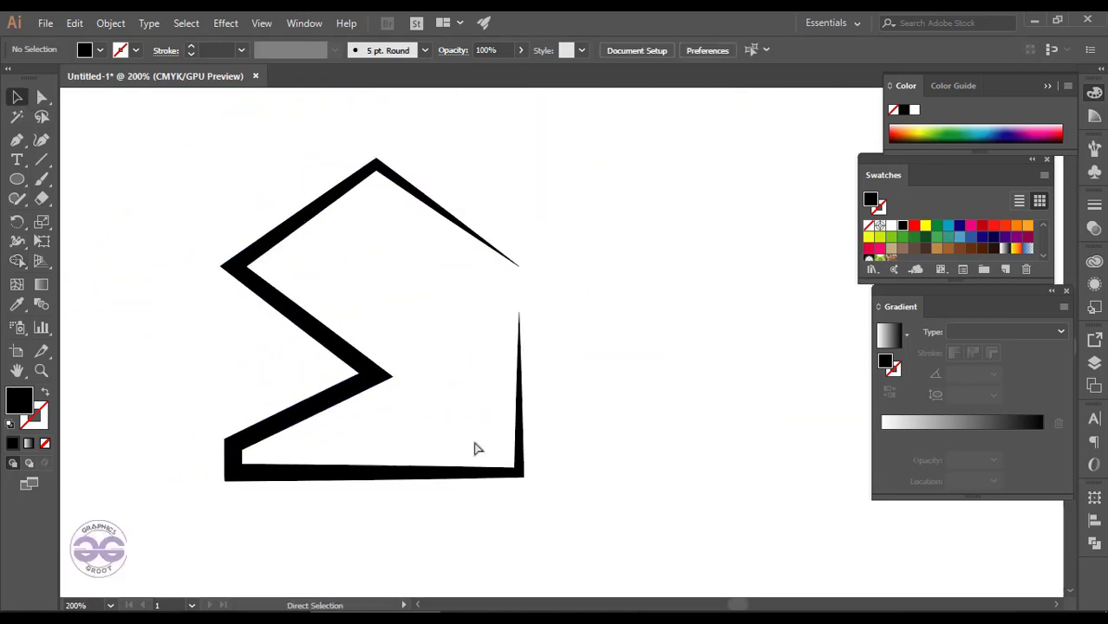
{"action": "scroll", "coordinate": [475, 448], "scroll_direction": "left", "scroll_amount": 2}
- Draw a square under the roof peak and Alt-drag copies into a 2×2 grid
{"action": "key", "text": "m"}
{"action": "scroll", "coordinate": [437, 188], "scroll_direction": "up", "scroll_amount": 3}
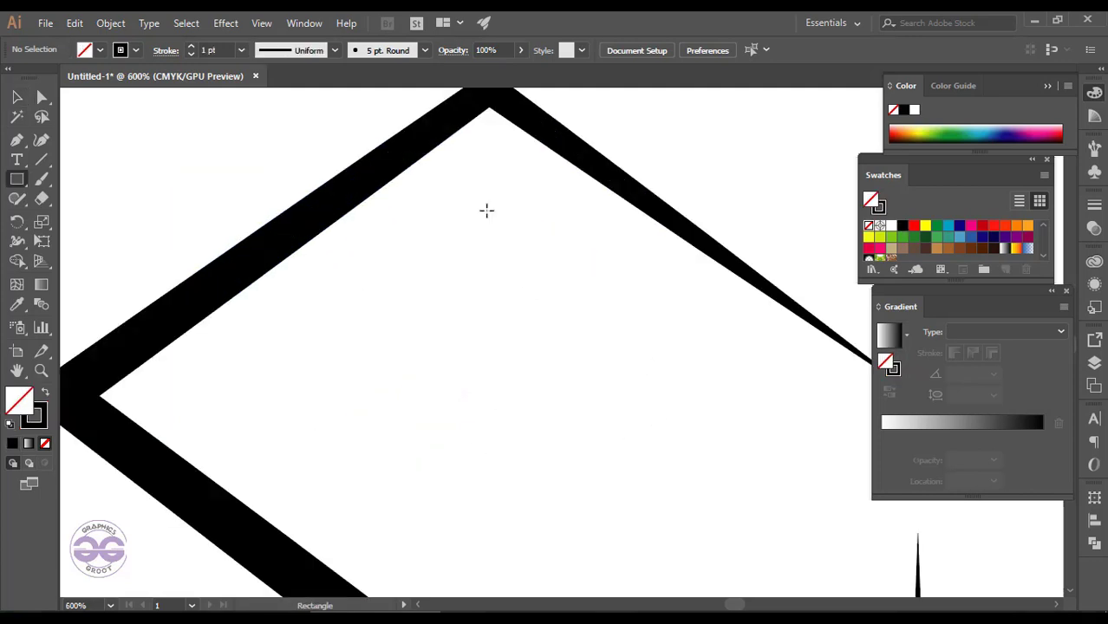
{"action": "left_click_drag", "start_coordinate": [483, 206], "coordinate": [514, 265]}
{"action": "key", "text": "v"}
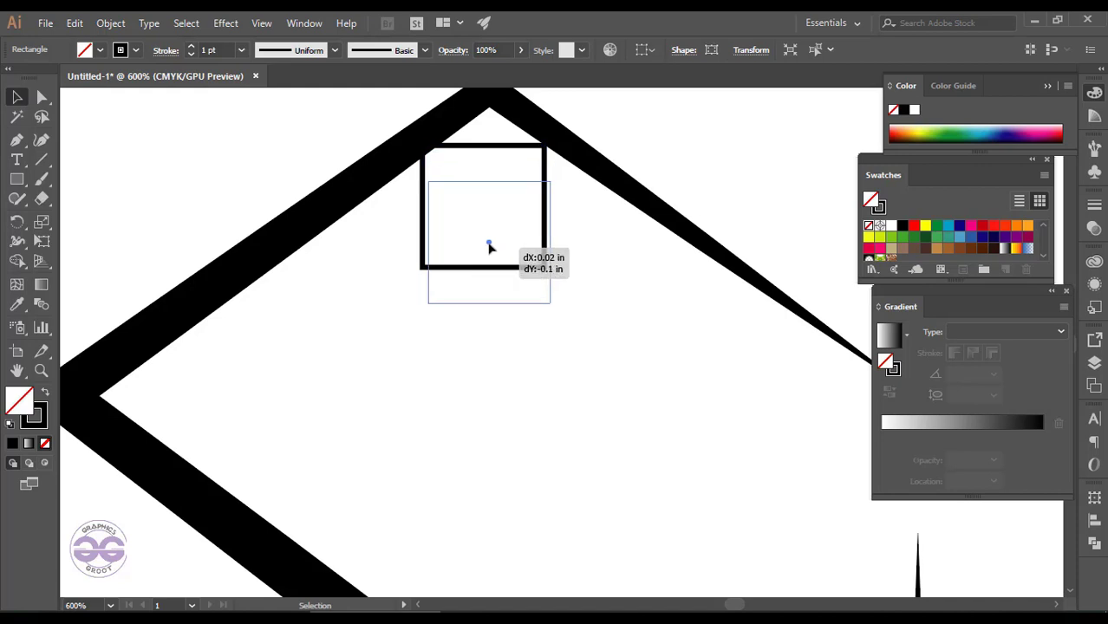
{"action": "left_click_drag", "start_coordinate": [487, 213], "coordinate": [489, 379]}
{"action": "scroll", "coordinate": [487, 381], "scroll_direction": "right", "scroll_amount": 3}
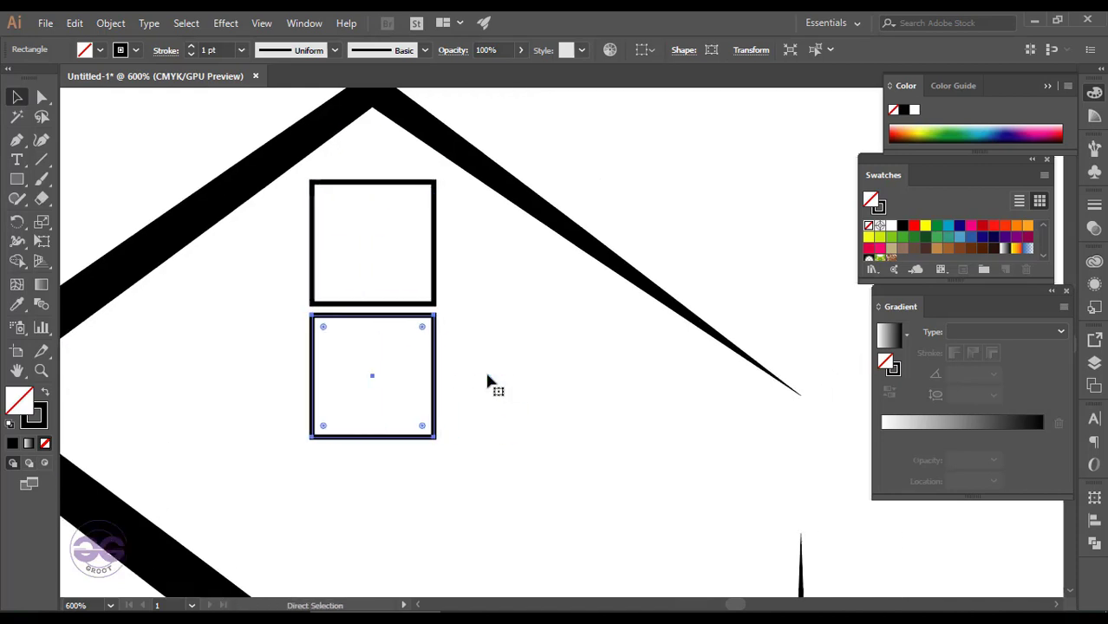
{"action": "left_click", "coordinate": [430, 303]}
{"action": "mouse_move", "coordinate": [460, 302]}
{"action": "left_mouse_down"}
{"action": "mouse_move", "coordinate": [402, 331]}
{"action": "mouse_move", "coordinate": [533, 332]}
{"action": "left_mouse_up"}
{"action": "left_click_drag", "start_coordinate": [272, 255], "coordinate": [507, 448]}
- Scale the four squares down and round their corners into a small window
{"action": "left_click_drag", "start_coordinate": [566, 180], "coordinate": [500, 254]}
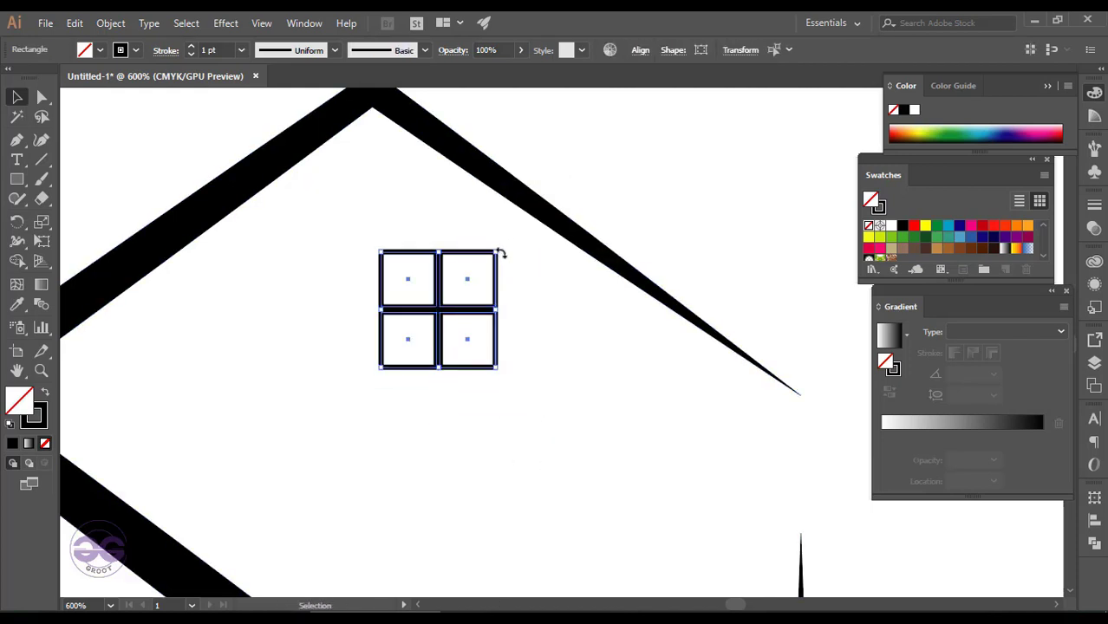
{"action": "key", "text": "ctrl+plus"}
{"action": "key", "text": "ctrl+plus"}
{"action": "key", "text": "a"}
{"action": "left_click_drag", "start_coordinate": [531, 200], "coordinate": [535, 209]}
{"action": "left_click", "coordinate": [270, 376]}
{"action": "scroll", "coordinate": [271, 379], "scroll_direction": "down", "scroll_amount": 3}
{"action": "left_click_drag", "start_coordinate": [353, 404], "coordinate": [273, 319]}
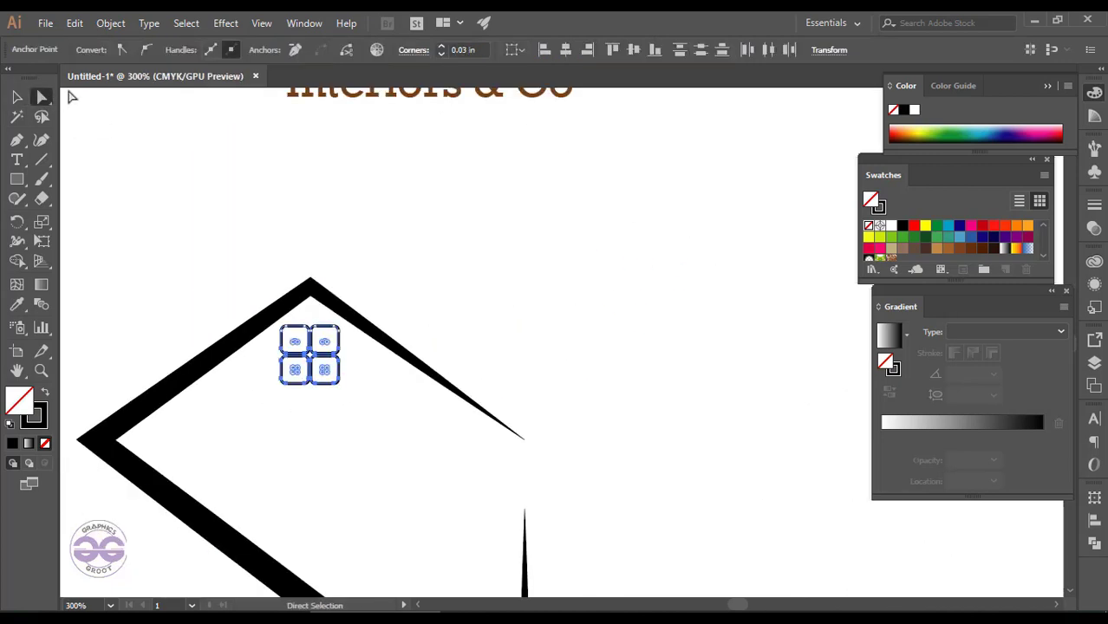
{"action": "key", "text": "v"}
{"action": "left_click_drag", "start_coordinate": [339, 383], "coordinate": [335, 379]}
{"action": "left_click", "coordinate": [342, 462]}
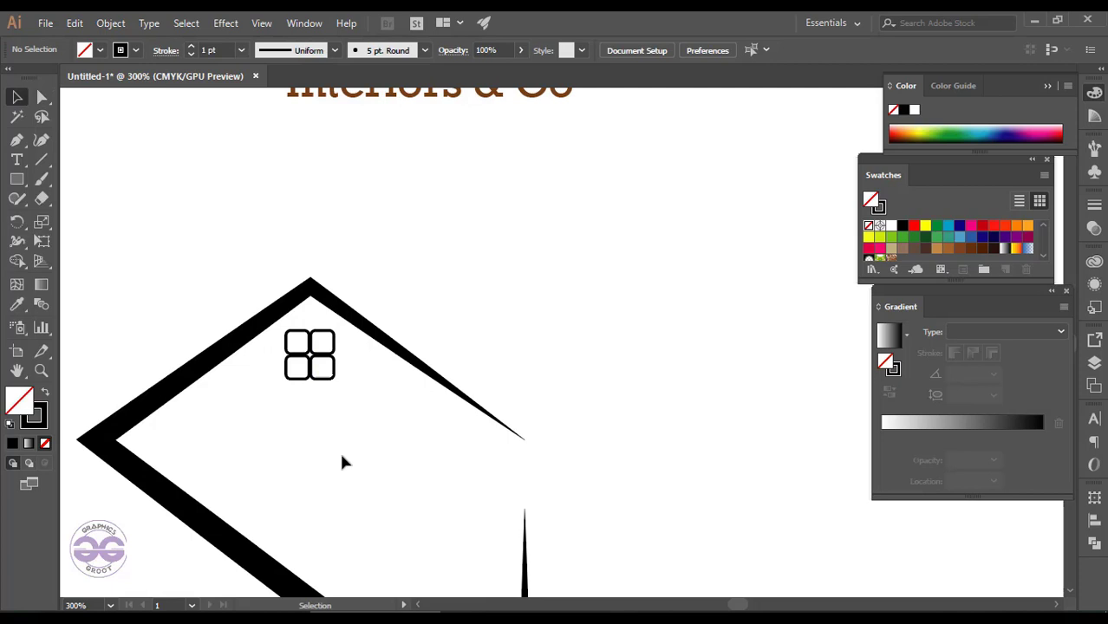
{"action": "left_click", "coordinate": [322, 382]}
{"action": "left_click", "coordinate": [477, 295]}
{"action": "scroll", "coordinate": [477, 293], "scroll_direction": "down", "scroll_amount": 2}
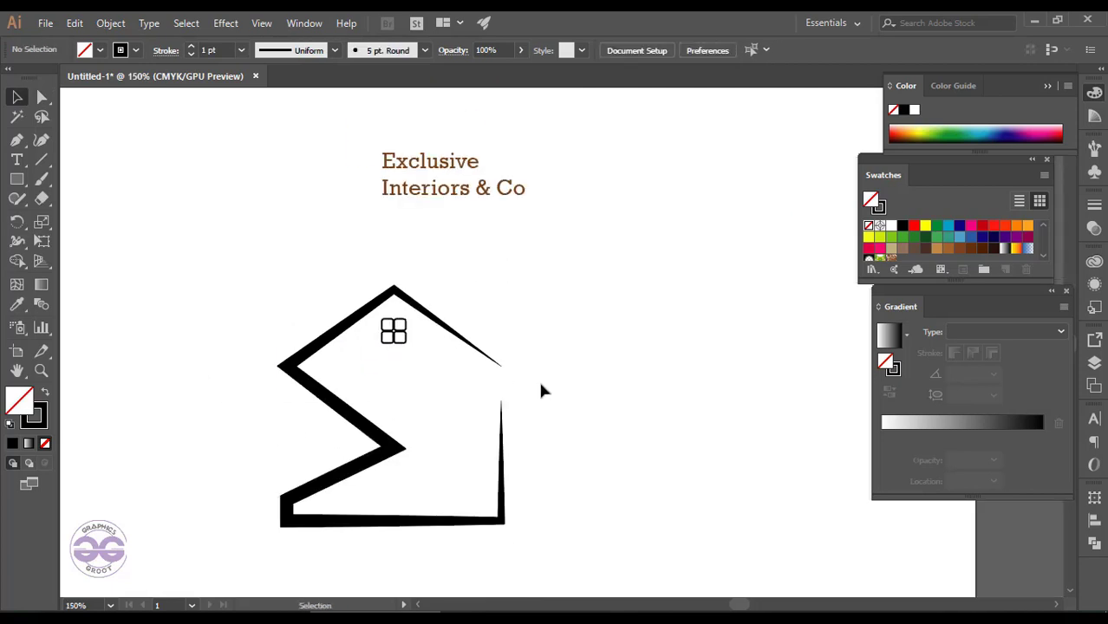
- Draw a door rectangle at the house's bottom right and round its top corners
{"action": "key", "text": "m"}
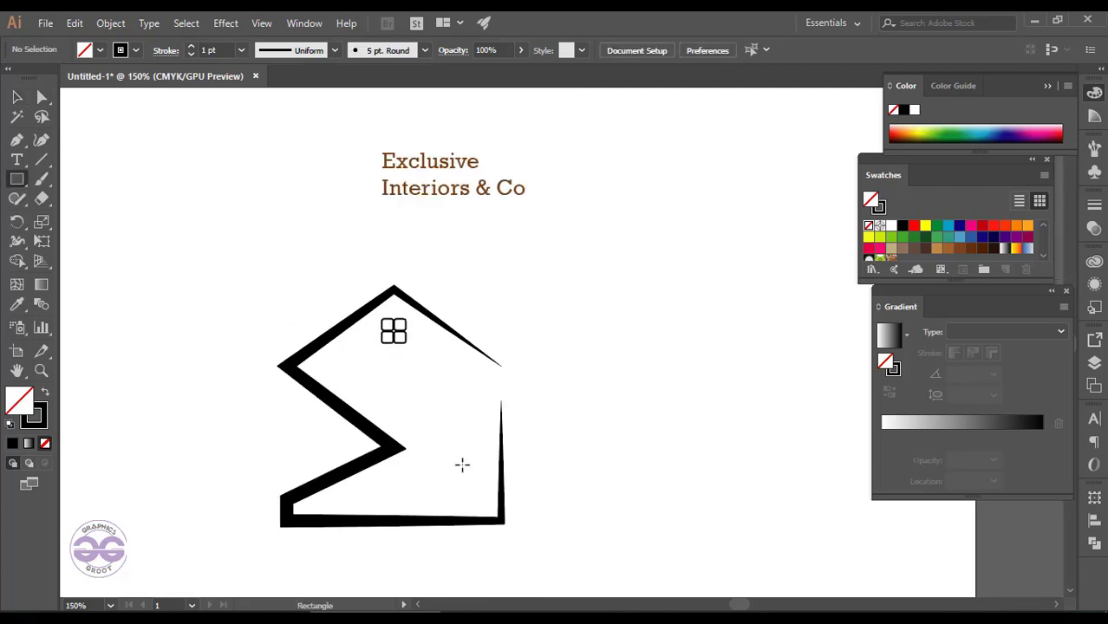
{"action": "left_click_drag", "start_coordinate": [442, 451], "coordinate": [485, 518]}
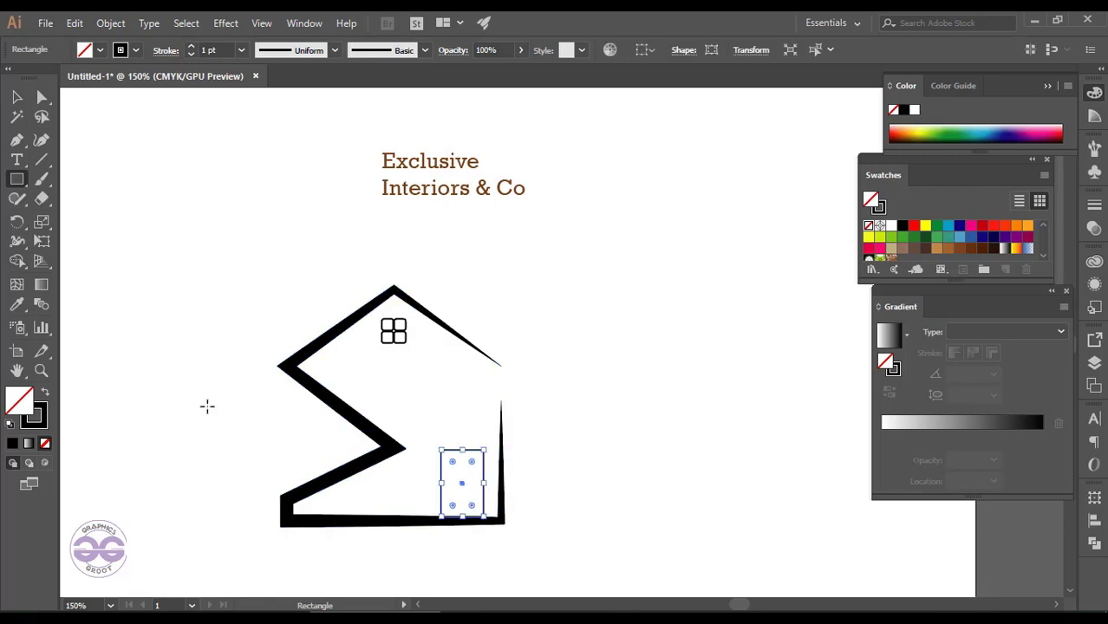
{"action": "scroll", "coordinate": [543, 499], "scroll_direction": "down", "scroll_amount": 2}
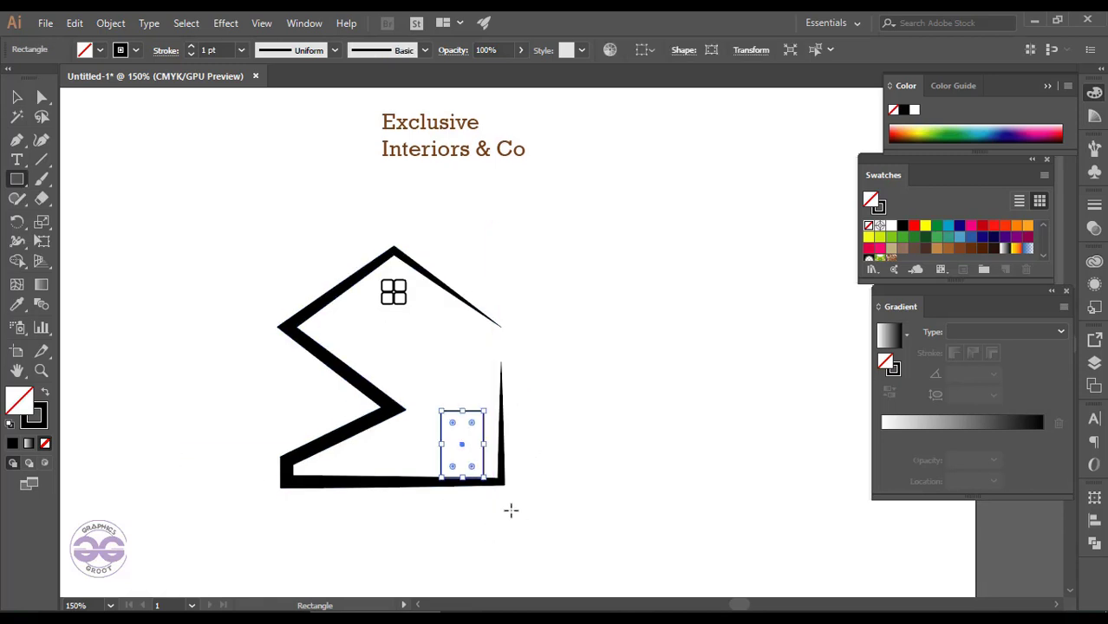
{"action": "key", "text": "v"}
{"action": "left_click", "coordinate": [138, 363]}
{"action": "left_click", "coordinate": [461, 417]}
{"action": "scroll", "coordinate": [502, 527], "scroll_direction": "up", "scroll_amount": 2}
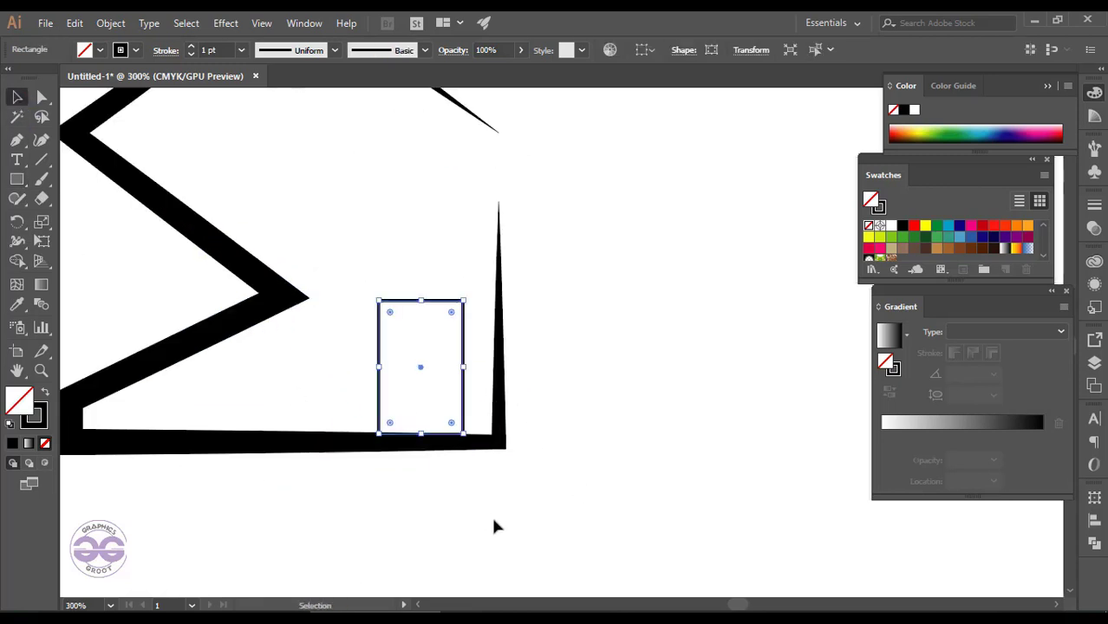
{"action": "left_click", "coordinate": [612, 370]}
{"action": "left_click", "coordinate": [379, 371]}
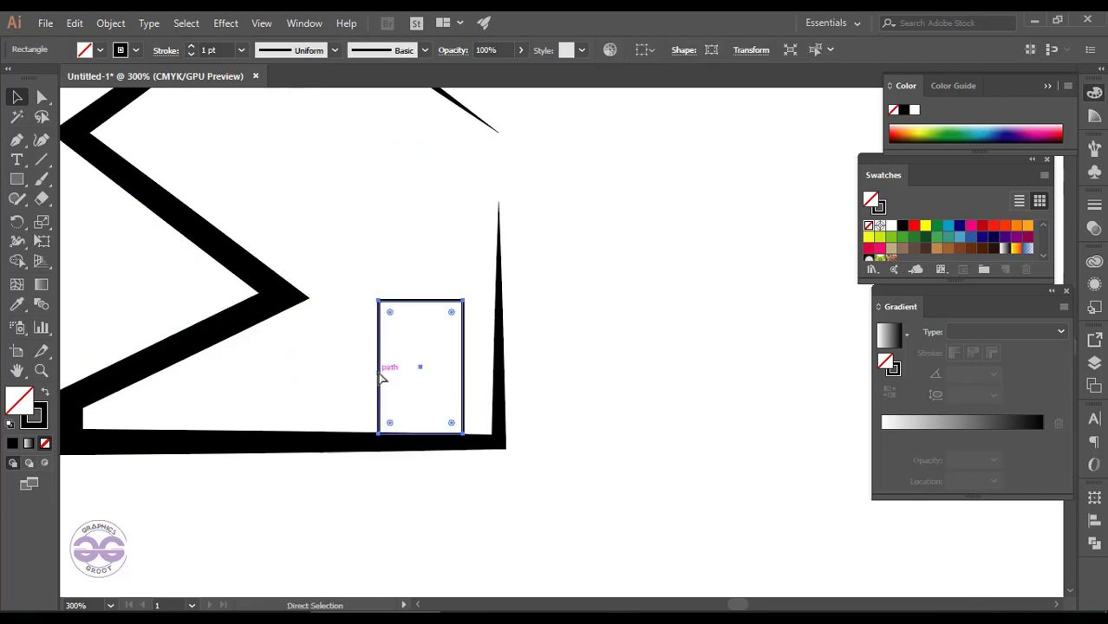
{"action": "left_click_drag", "start_coordinate": [460, 323], "coordinate": [444, 317]}
{"action": "left_click", "coordinate": [563, 379]}
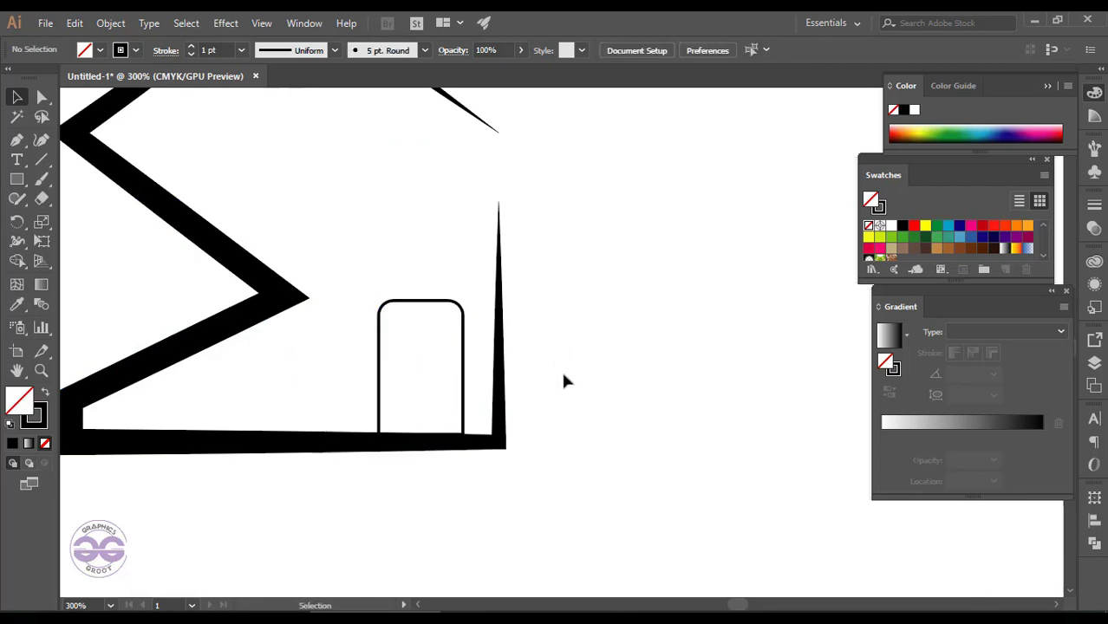
{"action": "scroll", "coordinate": [564, 381], "scroll_direction": "down", "scroll_amount": 2}
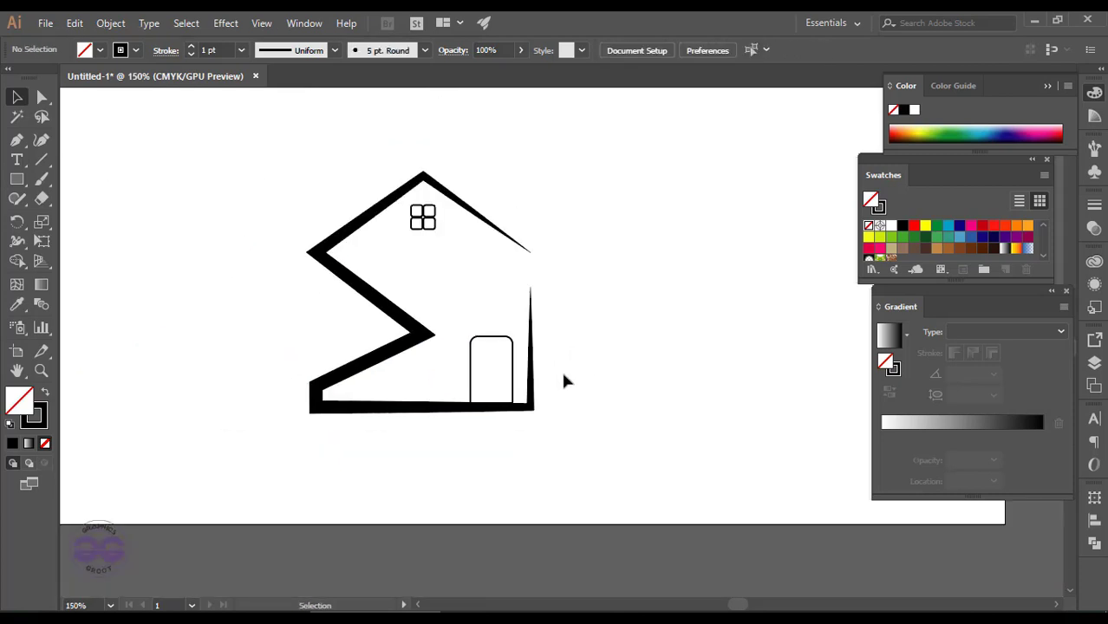
- Add an inner door-panel rectangle, aligned to the floor and stretched upward
{"action": "left_click", "coordinate": [17, 179]}
{"action": "scroll", "coordinate": [435, 355], "scroll_direction": "up", "scroll_amount": 3}
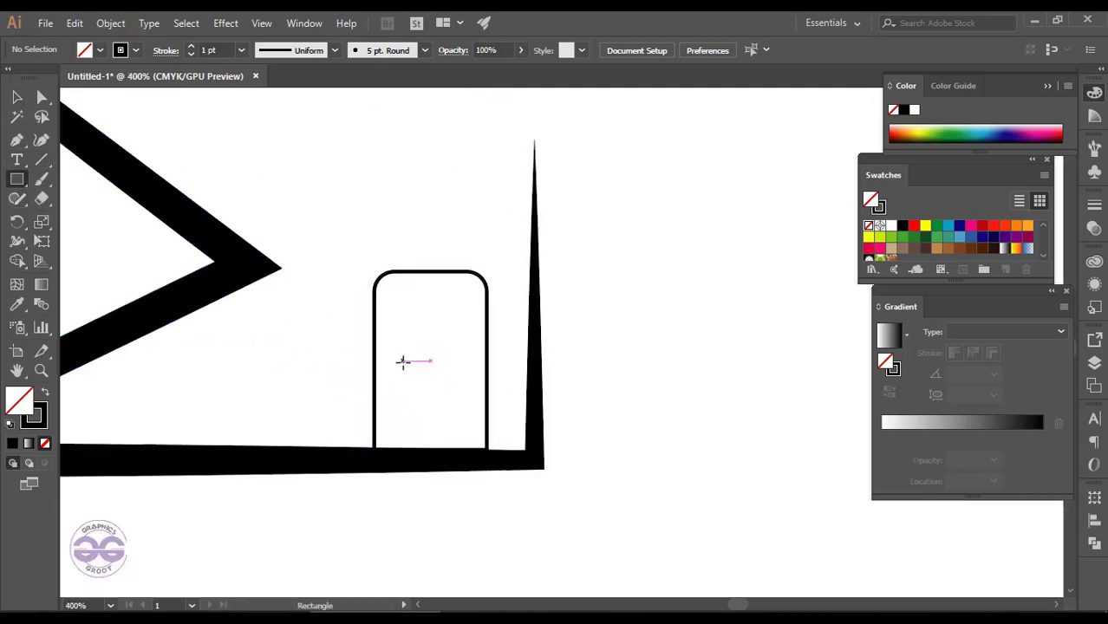
{"action": "left_click_drag", "start_coordinate": [431, 360], "coordinate": [476, 435]}
{"action": "left_click", "coordinate": [16, 97]}
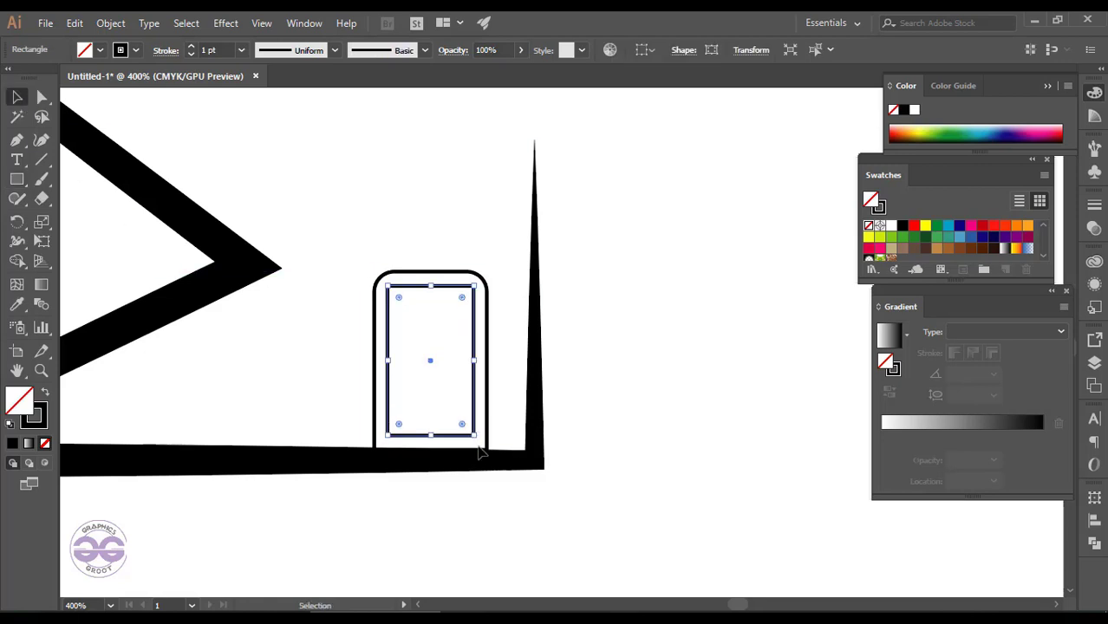
{"action": "left_click_drag", "start_coordinate": [430, 360], "coordinate": [431, 373]}
{"action": "left_click_drag", "start_coordinate": [431, 299], "coordinate": [431, 286]}
{"action": "left_click", "coordinate": [565, 421]}
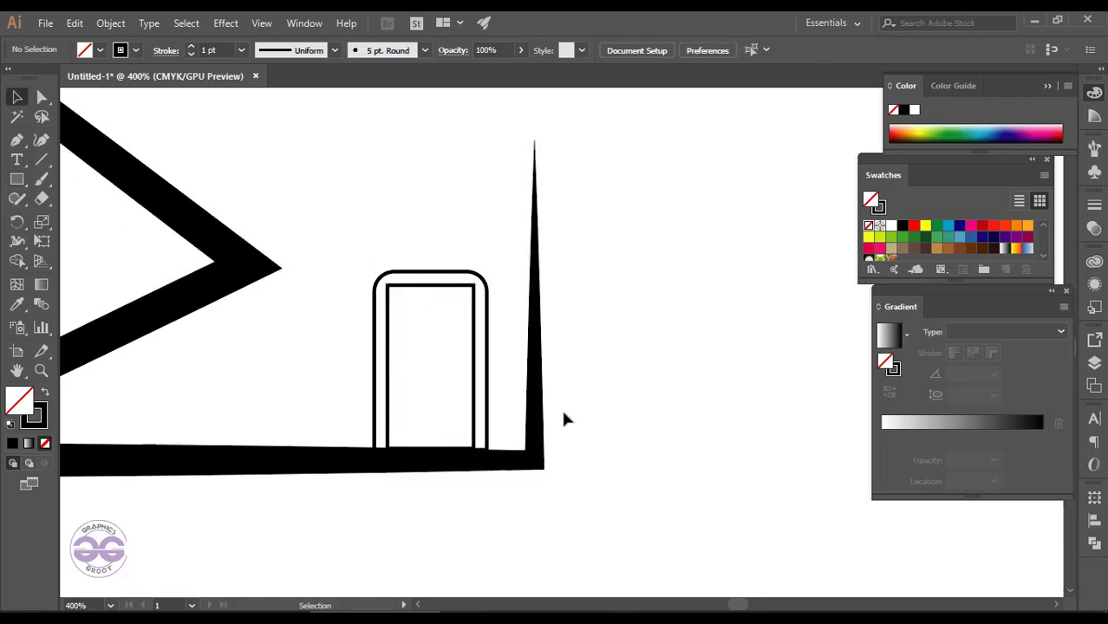
- Add a small black-filled circular doorknob inside the door
{"action": "key", "text": "l"}
{"action": "key", "text": "ctrl+plus"}
{"action": "left_click_drag", "start_coordinate": [395, 335], "coordinate": [417, 357]}
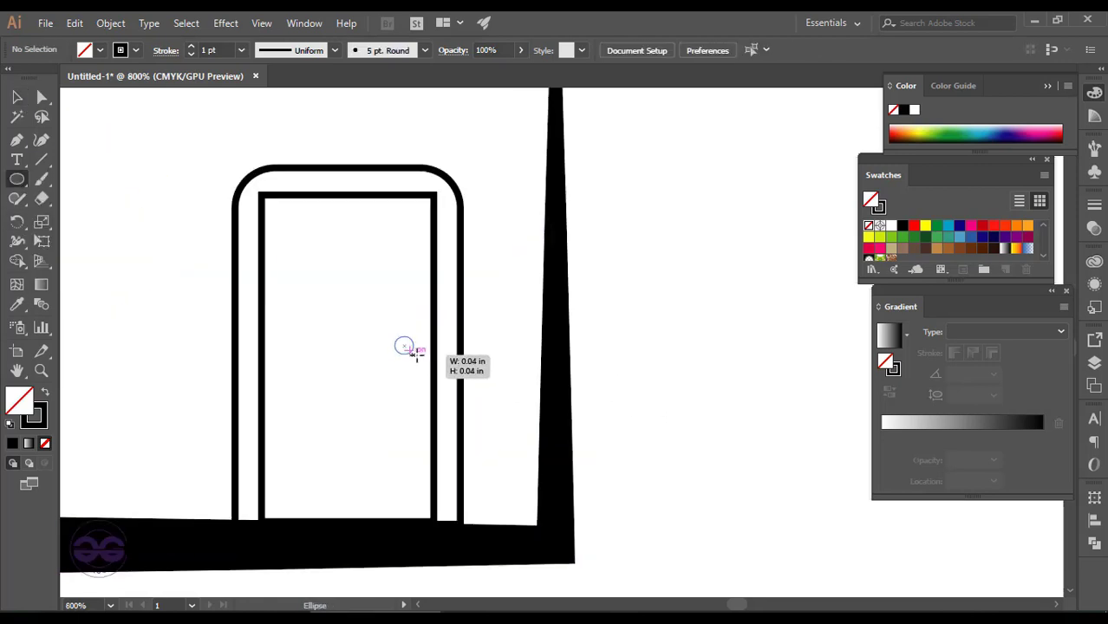
{"action": "key", "text": "shift+x"}
{"action": "key", "text": "v"}
{"action": "left_click", "coordinate": [612, 390]}
{"action": "key", "text": "ctrl+minus"}
{"action": "key", "text": "ctrl+minus"}
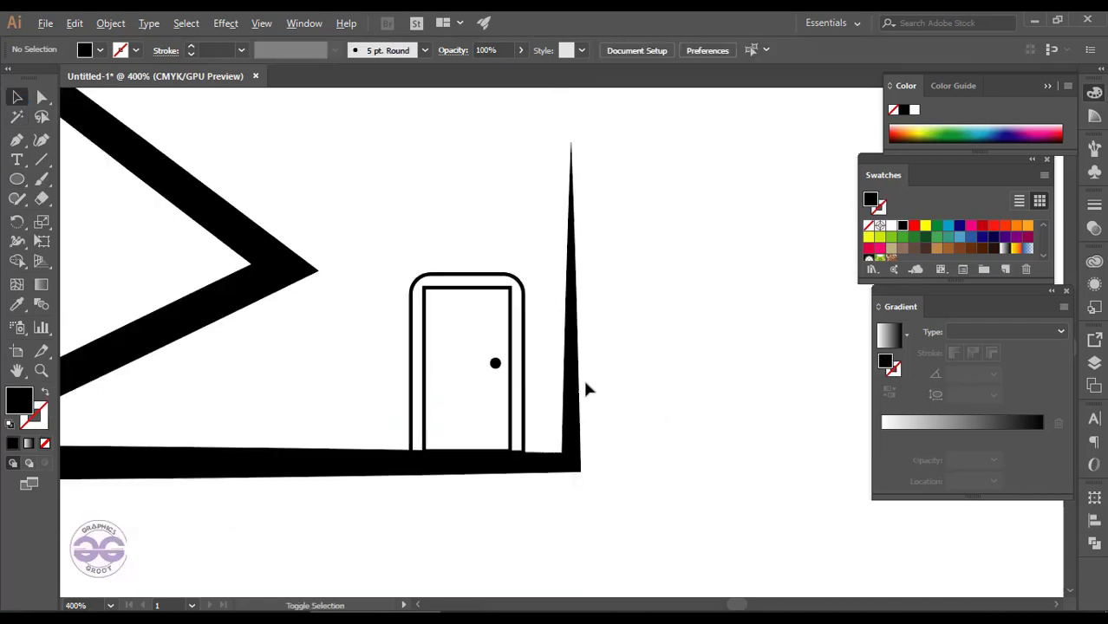
{"action": "key", "text": "ctrl+minus"}
{"action": "key", "text": "ctrl+minus"}
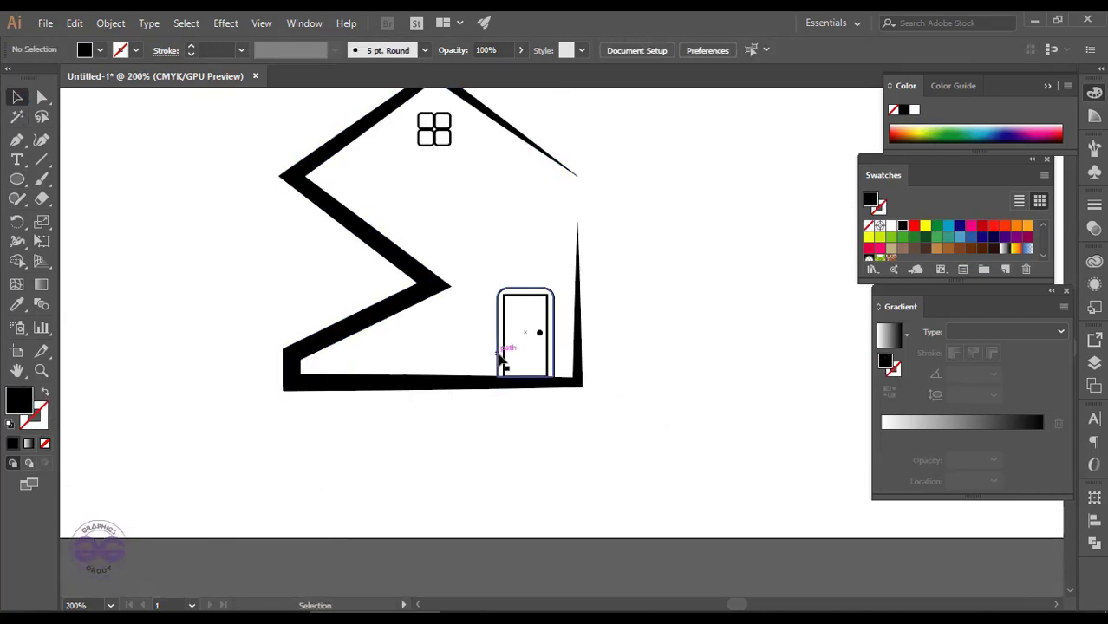
- Thicken the four-pane window's outline to a 2 pt stroke
{"action": "left_click", "coordinate": [500, 359]}
{"action": "left_click", "coordinate": [205, 203]}
{"action": "left_click", "coordinate": [433, 134]}
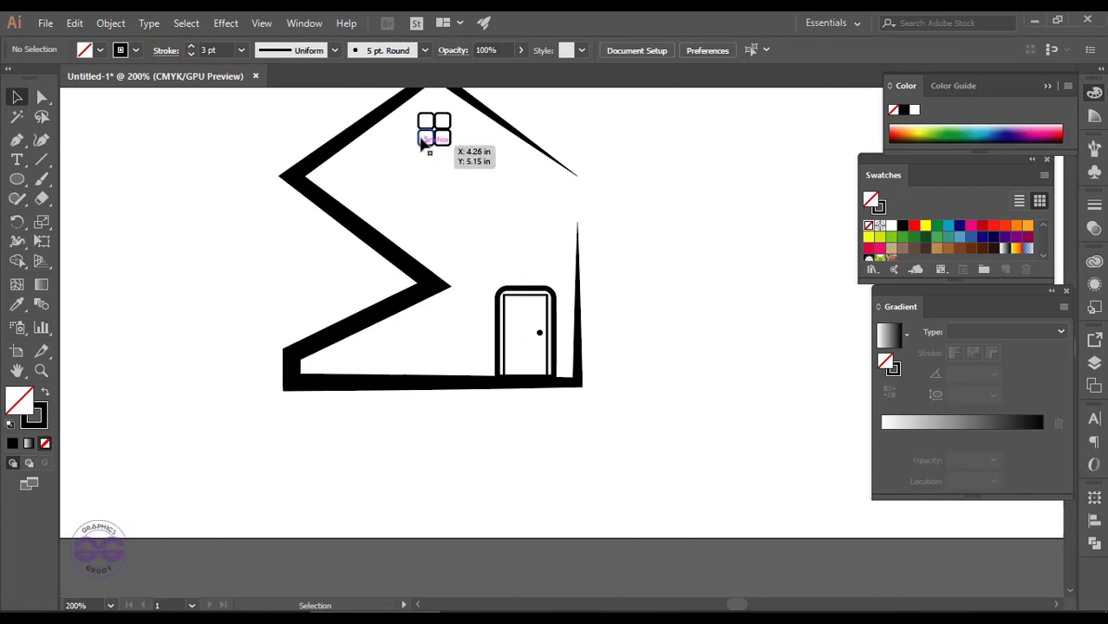
{"action": "left_click", "coordinate": [192, 47]}
{"action": "left_click", "coordinate": [208, 230]}
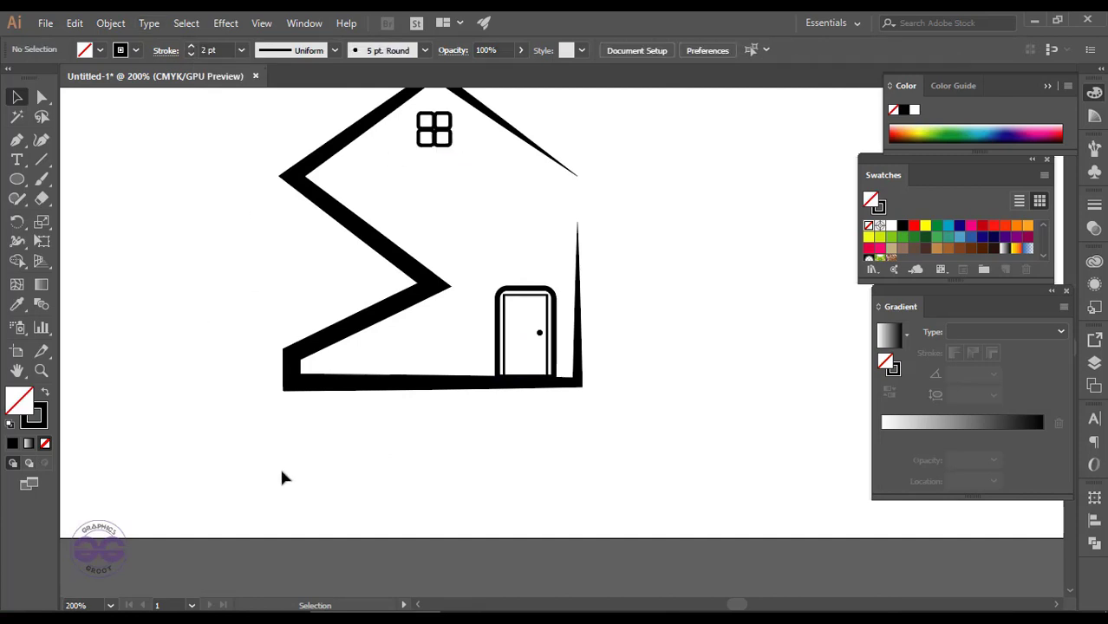
- Draw two curved paths with the Pen tool sweeping beneath the house base
{"action": "left_click", "coordinate": [16, 139]}
{"action": "left_click", "coordinate": [503, 382]}
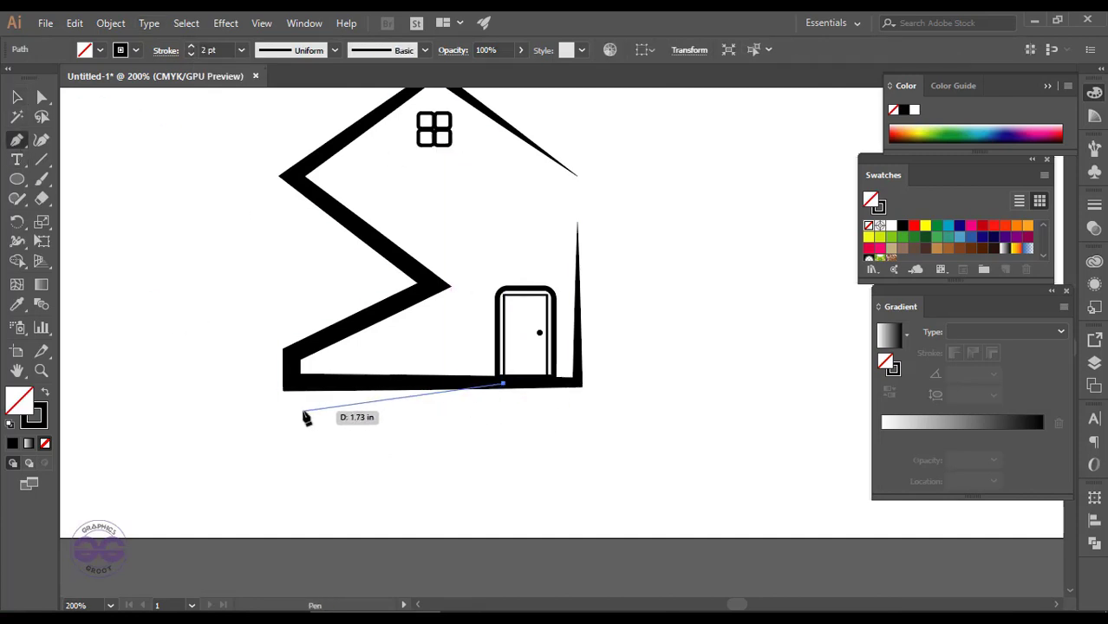
{"action": "left_click_drag", "start_coordinate": [278, 399], "coordinate": [295, 437]}
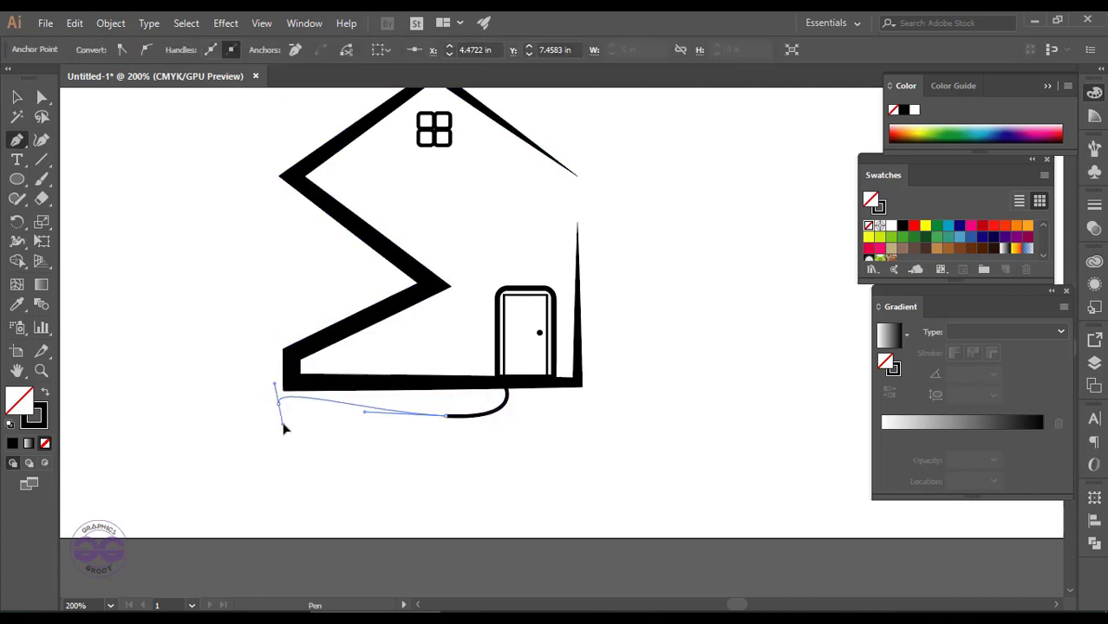
{"action": "left_click", "coordinate": [546, 392]}
{"action": "mouse_move", "coordinate": [430, 438]}
{"action": "left_mouse_down"}
{"action": "mouse_move", "coordinate": [296, 420]}
{"action": "mouse_move", "coordinate": [291, 431]}
{"action": "left_mouse_up"}
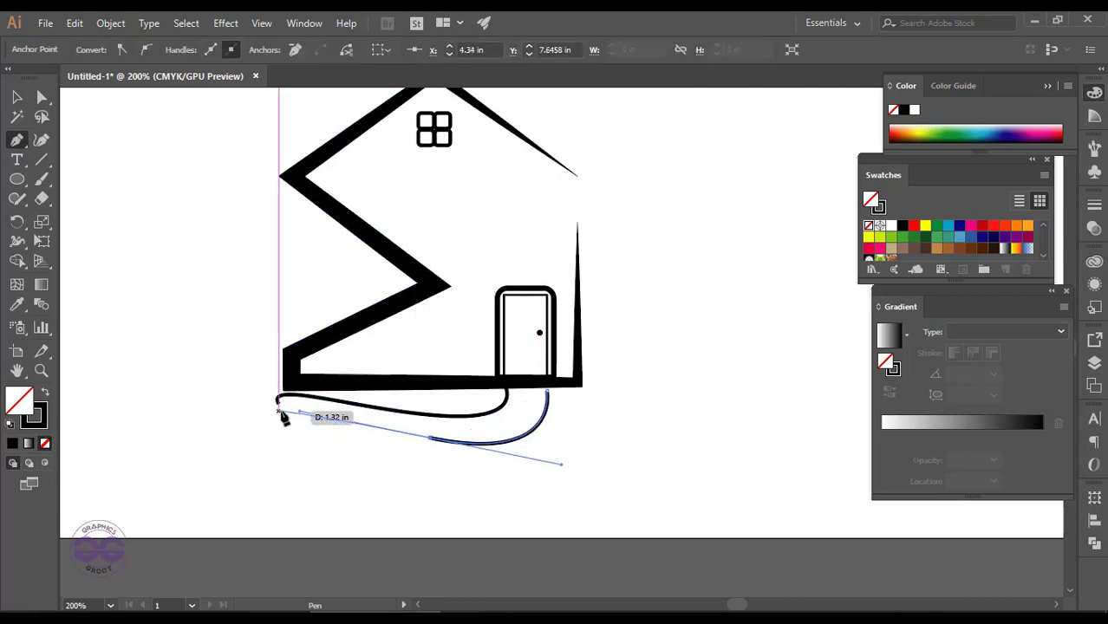
{"action": "key", "text": "ctrl+z"}
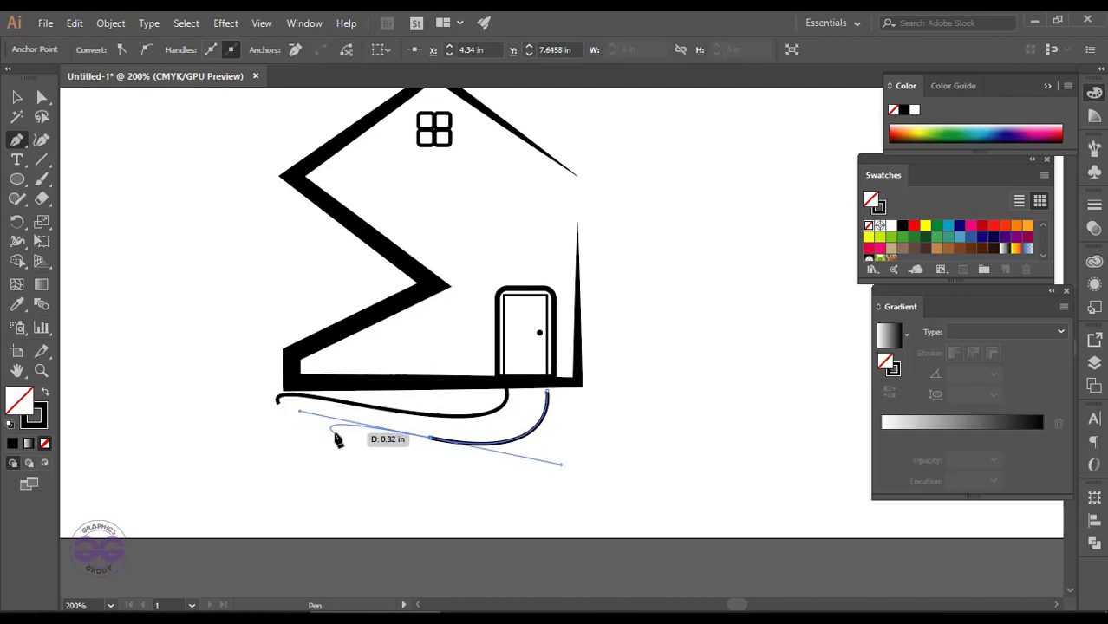
{"action": "left_click", "coordinate": [315, 440]}
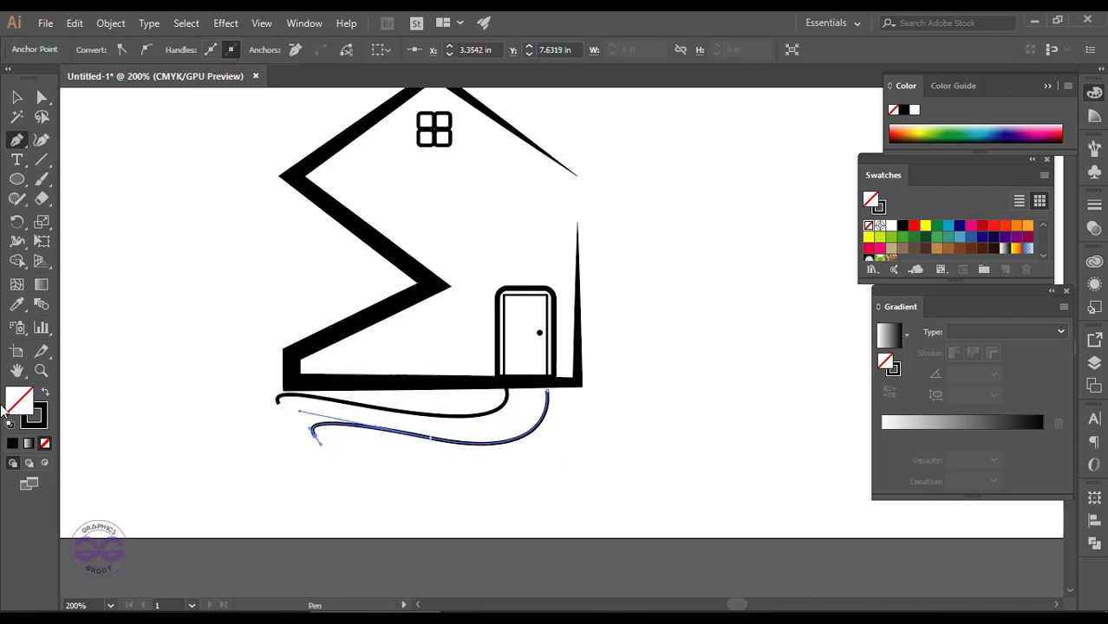
{"action": "key", "text": "ctrl"}
- Apply a tapered variable width profile to both swoosh curves
{"action": "left_click", "coordinate": [414, 404]}
{"action": "left_click", "coordinate": [293, 50]}
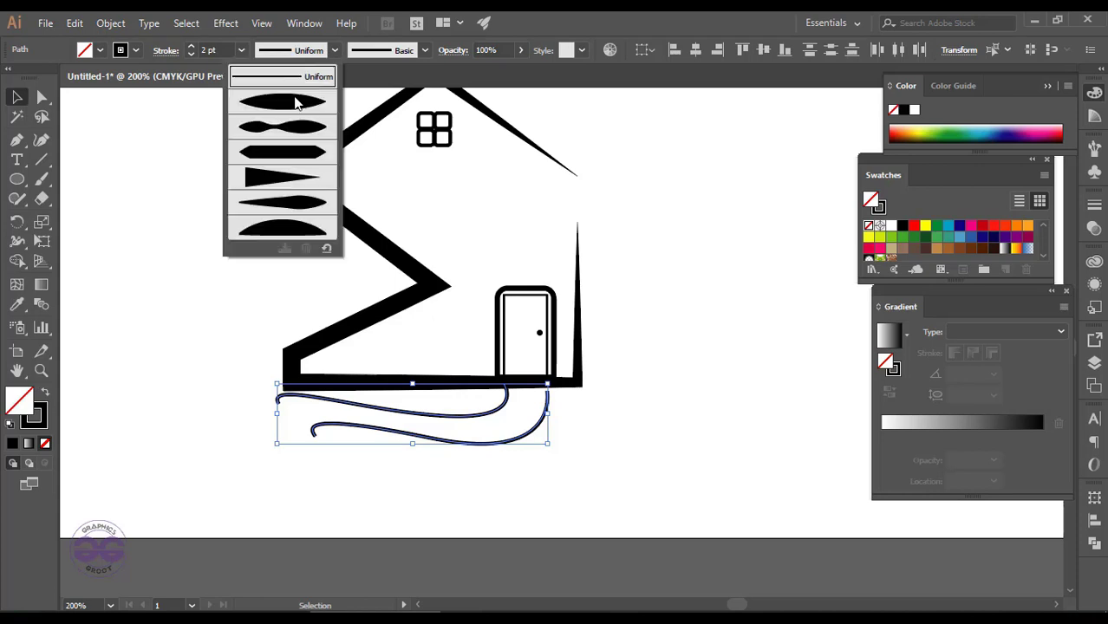
{"action": "left_click", "coordinate": [293, 95]}
{"action": "left_click", "coordinate": [620, 444]}
{"action": "scroll", "coordinate": [620, 445], "scroll_direction": "down", "scroll_amount": 1}
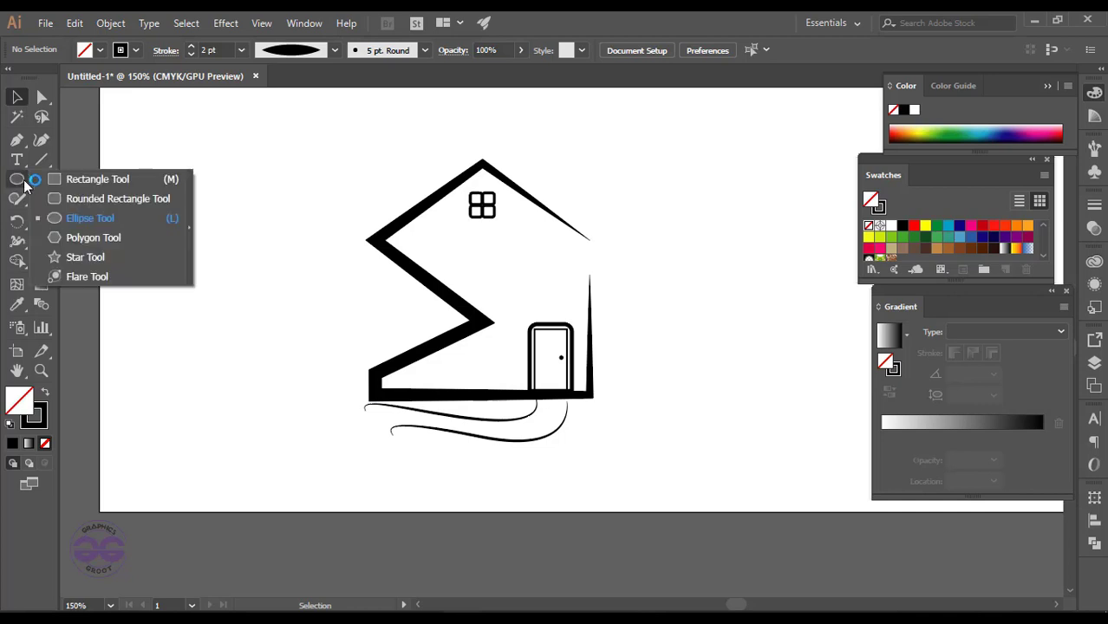
- Add a small solid black circle atop the house's right post
{"action": "left_click_drag", "start_coordinate": [16, 178], "coordinate": [96, 200]}
{"action": "scroll", "coordinate": [591, 260], "scroll_direction": "up", "scroll_amount": 1}
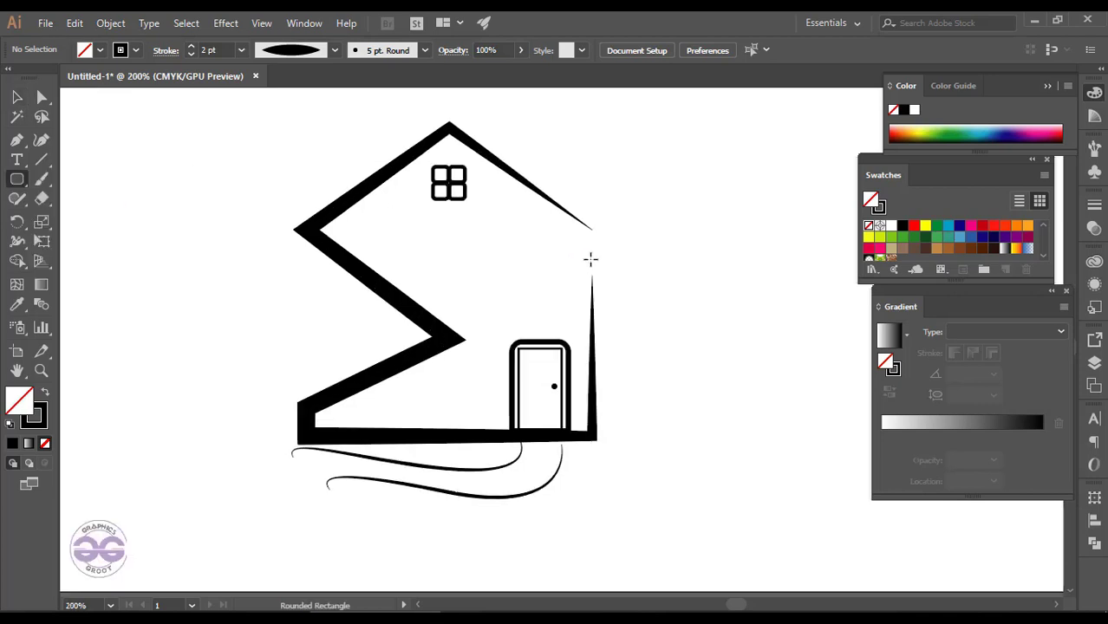
{"action": "left_click_drag", "start_coordinate": [590, 260], "coordinate": [600, 269]}
{"action": "key", "text": "v"}
{"action": "left_click", "coordinate": [151, 276]}
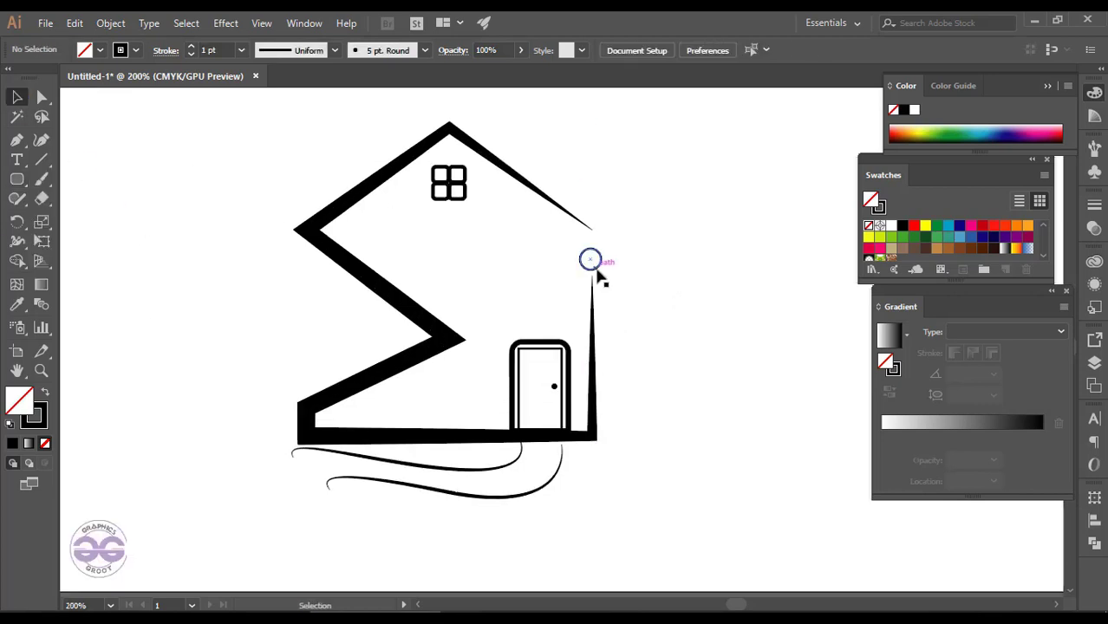
{"action": "left_click", "coordinate": [591, 260]}
{"action": "left_click", "coordinate": [45, 392]}
{"action": "left_click", "coordinate": [465, 382]}
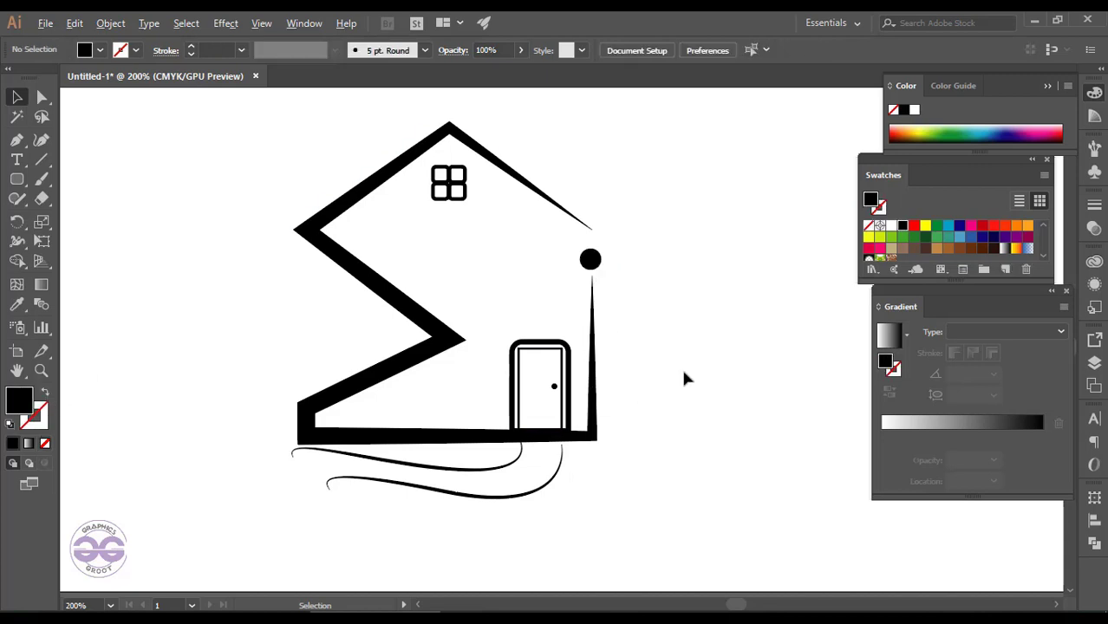
{"action": "scroll", "coordinate": [683, 378], "scroll_direction": "down", "scroll_amount": 1}
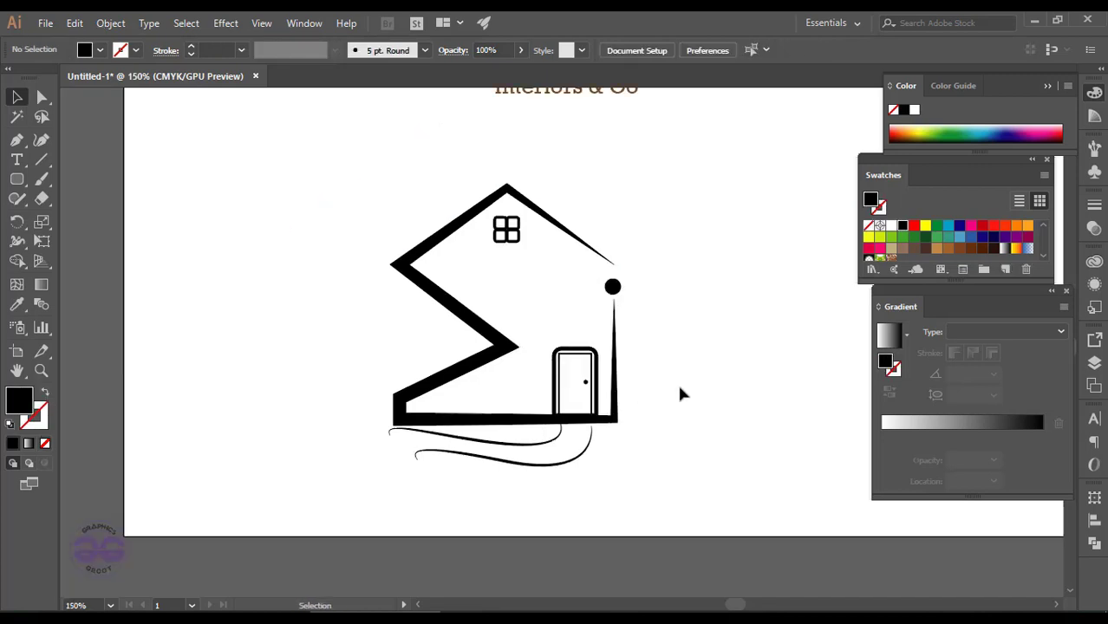
- Draw an outlined triangle beneath the roof peak with the Pen tool
{"action": "key", "text": "p"}
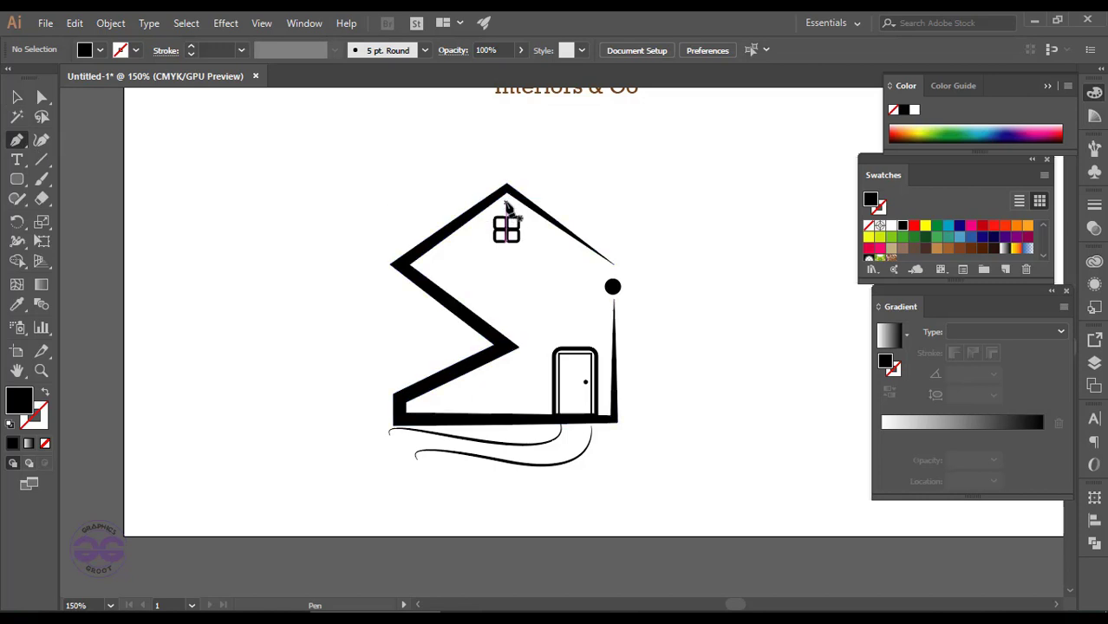
{"action": "left_click", "coordinate": [505, 202]}
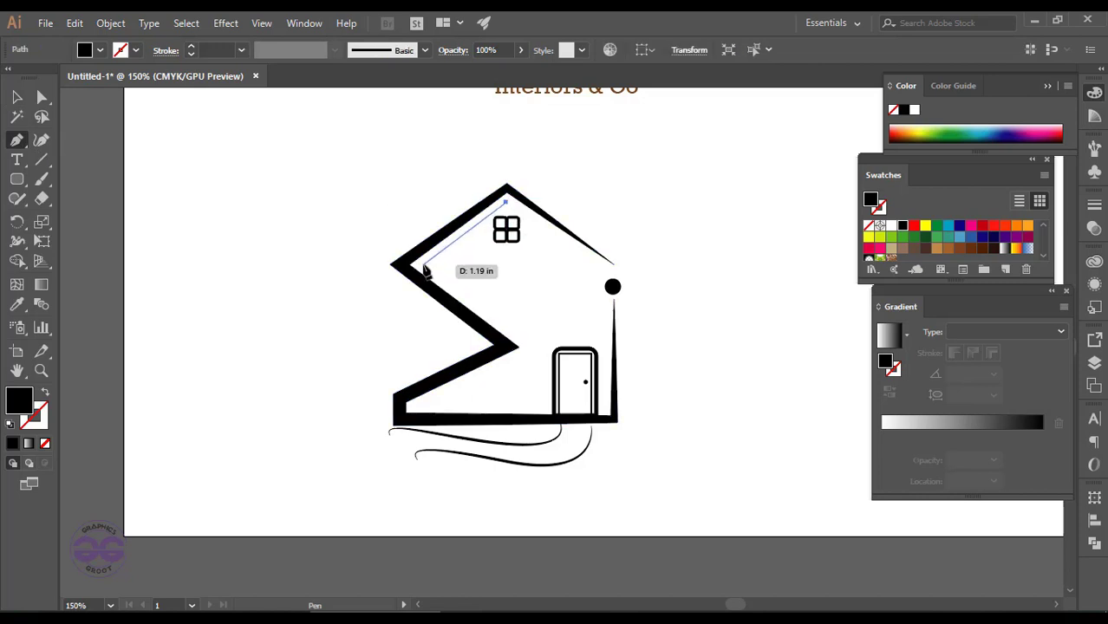
{"action": "left_click", "coordinate": [422, 267]}
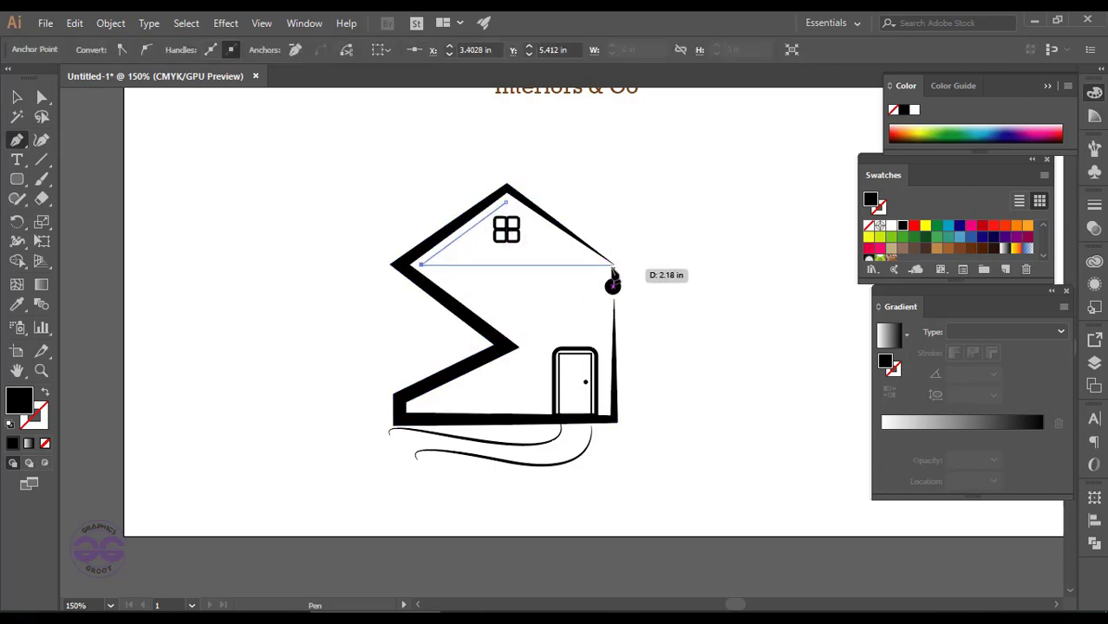
{"action": "left_click", "coordinate": [612, 266]}
{"action": "key", "text": "ctrl+z"}
{"action": "left_click", "coordinate": [611, 265]}
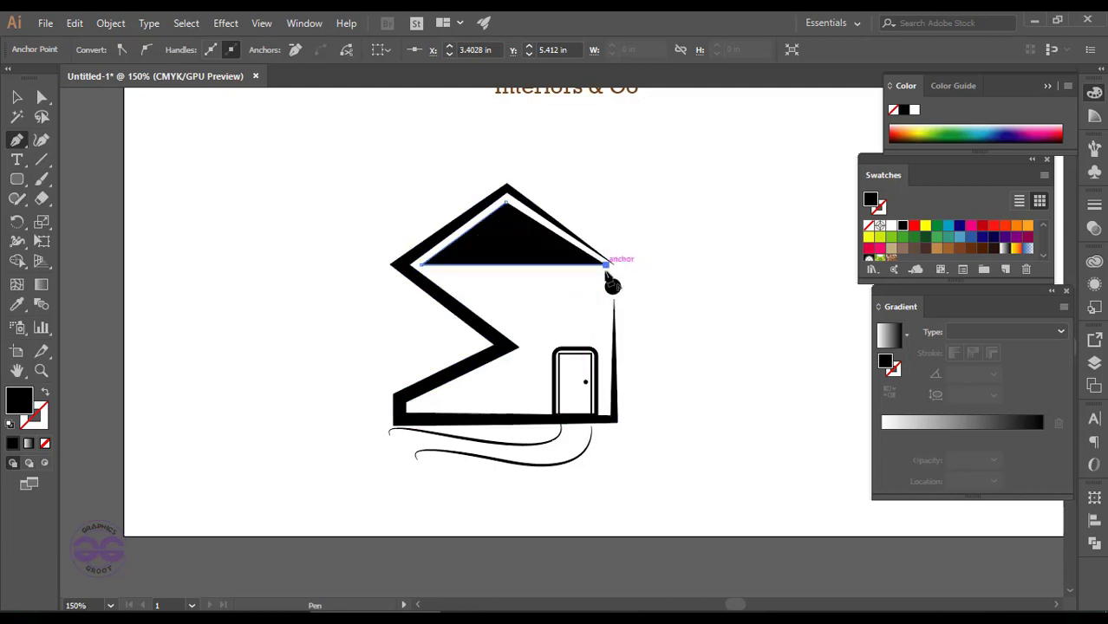
{"action": "left_click", "coordinate": [46, 381]}
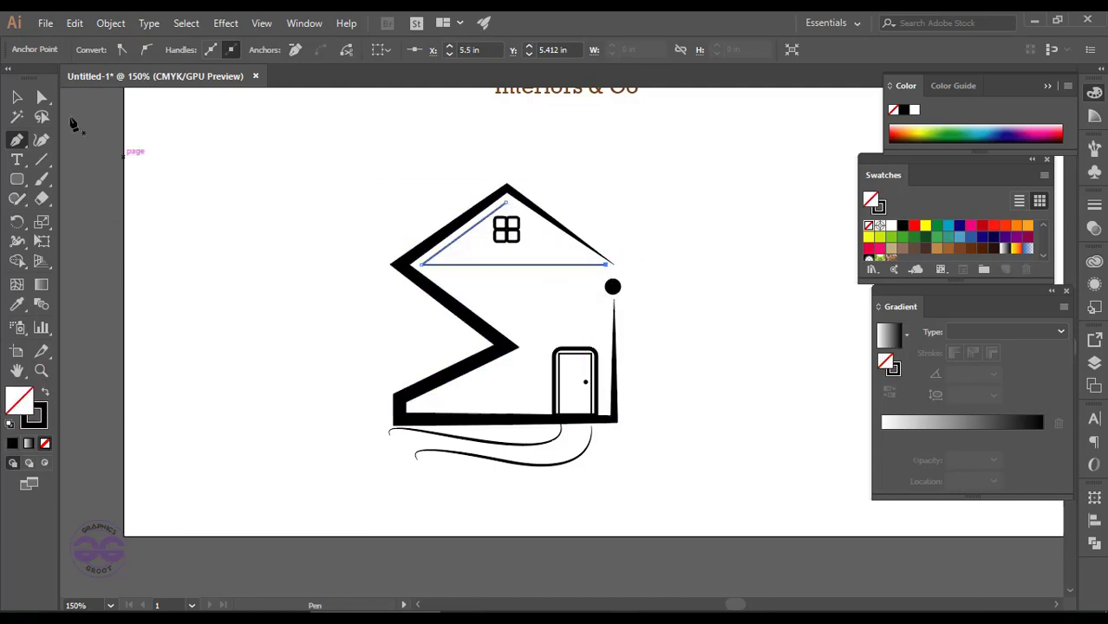
- Give the inner roof triangle a 3 pt stroke with Width Profile 1, and delete the swoosh curves
{"action": "key", "text": "v"}
{"action": "left_click", "coordinate": [459, 264]}
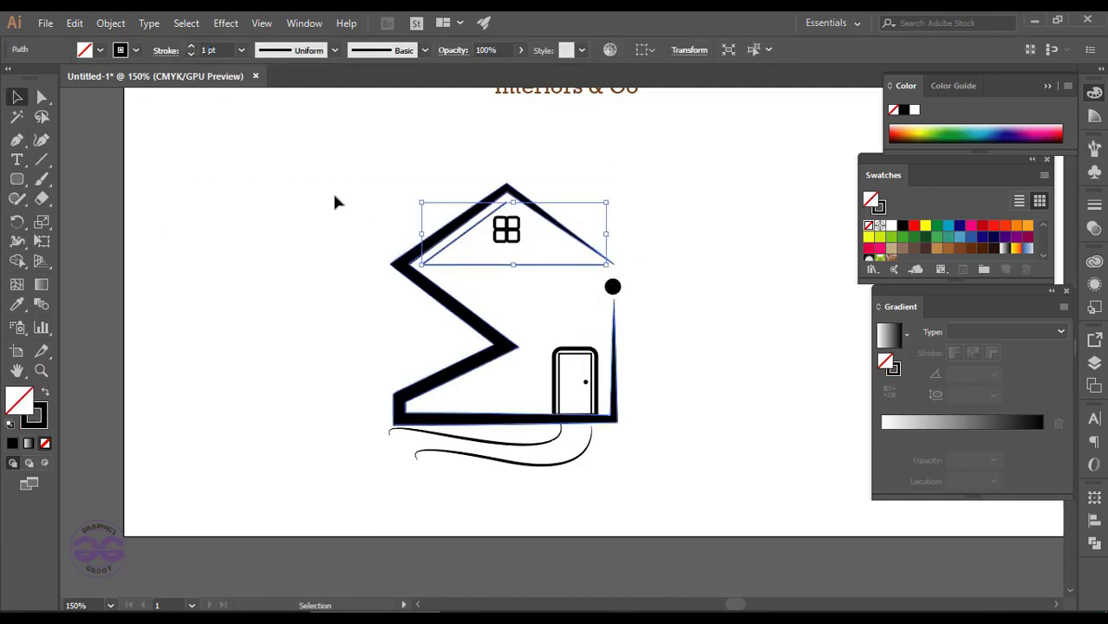
{"action": "left_click", "coordinate": [190, 46]}
{"action": "left_click", "coordinate": [191, 46]}
{"action": "left_click", "coordinate": [334, 51]}
{"action": "left_click", "coordinate": [299, 102]}
{"action": "left_click", "coordinate": [244, 202]}
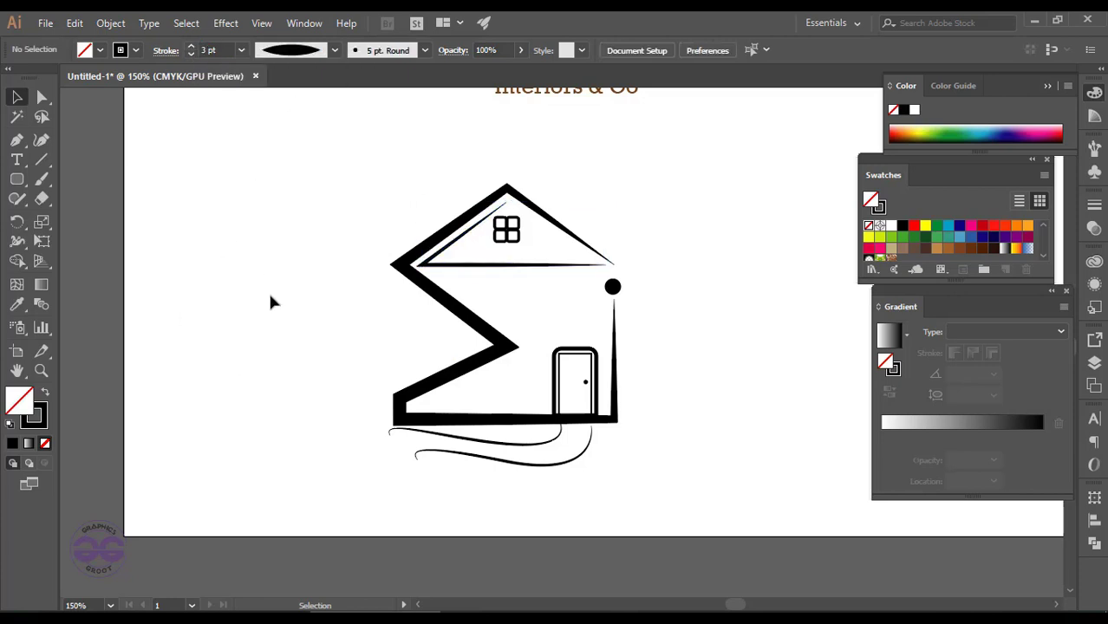
{"action": "left_click", "coordinate": [561, 463]}
{"action": "key", "text": "Delete"}
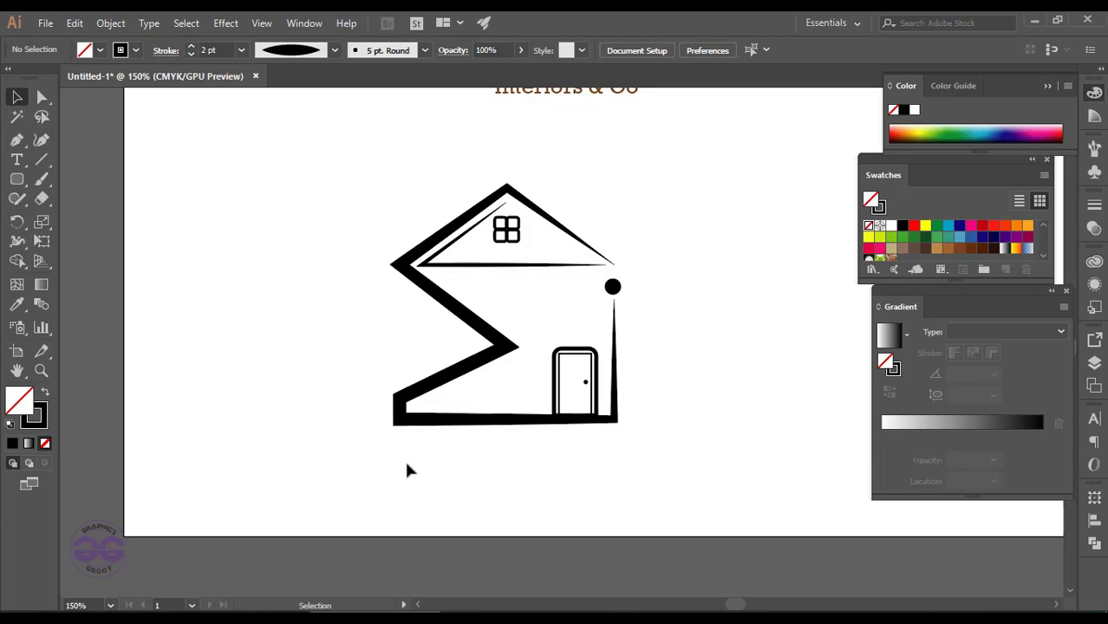
- Move the house higher and enlarge the company text beneath it
{"action": "key", "text": "ctrl+minus"}
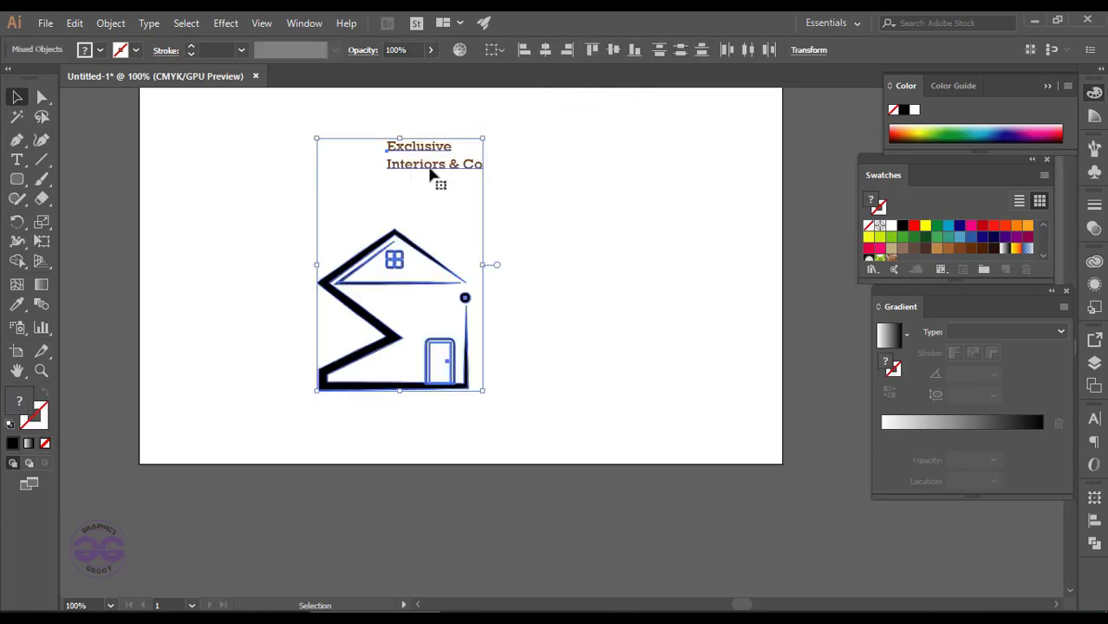
{"action": "left_click_drag", "start_coordinate": [439, 168], "coordinate": [375, 420]}
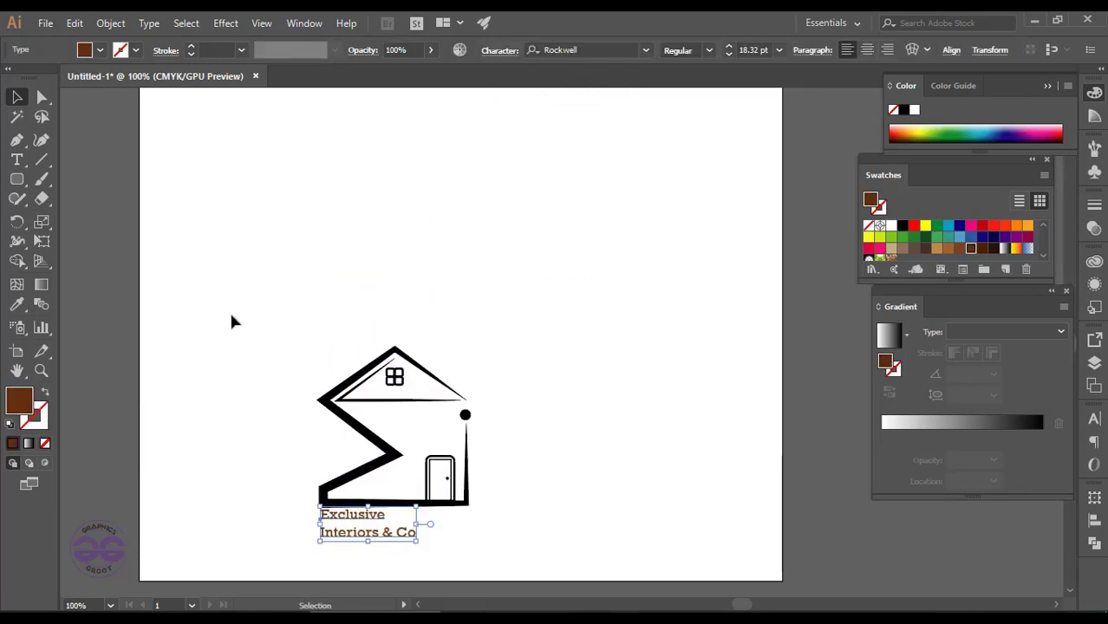
{"action": "left_click_drag", "start_coordinate": [458, 486], "coordinate": [479, 269]}
{"action": "left_click_drag", "start_coordinate": [372, 520], "coordinate": [434, 373]}
{"action": "left_click_drag", "start_coordinate": [460, 452], "coordinate": [624, 525]}
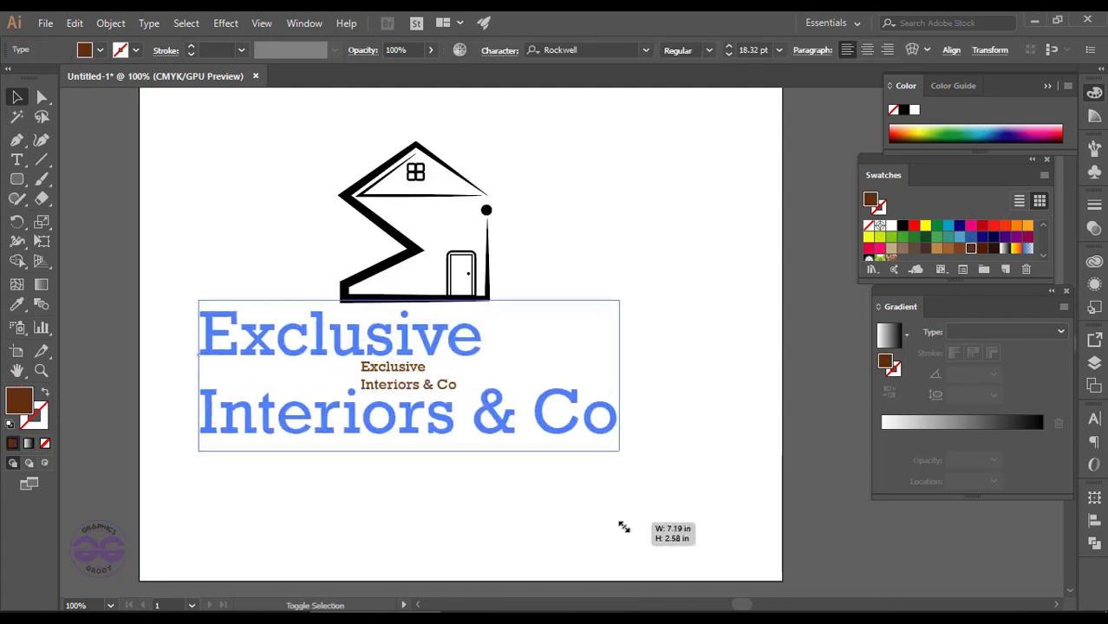
{"action": "left_click", "coordinate": [440, 251]}
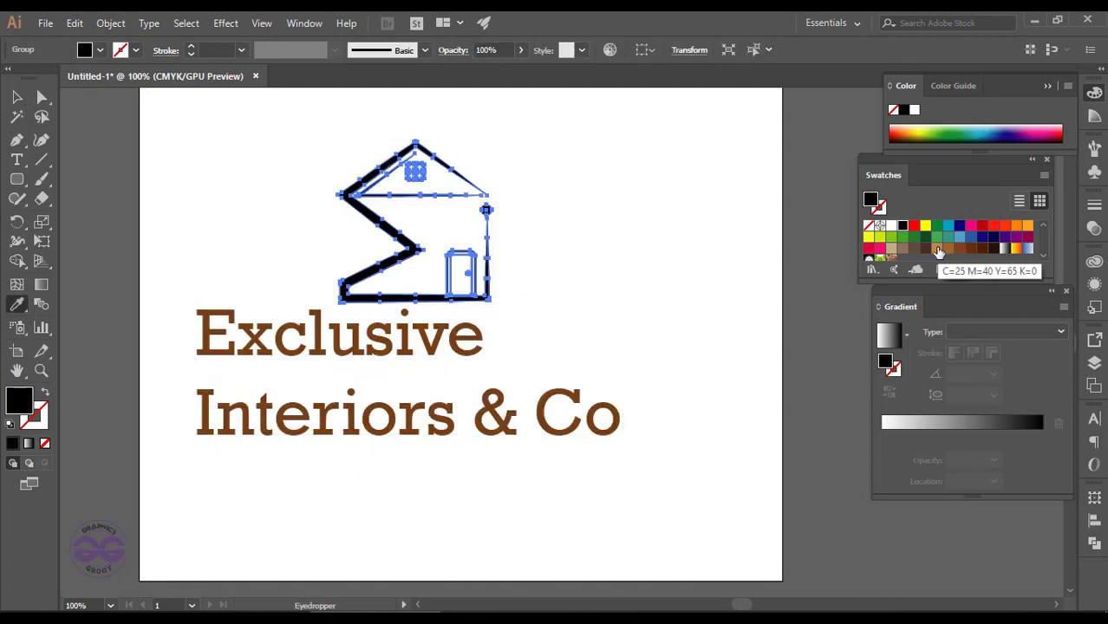
- Recolour the house logo and the company text with the tan swatch
{"action": "left_click", "coordinate": [936, 248]}
{"action": "left_click", "coordinate": [16, 97]}
{"action": "left_click", "coordinate": [168, 269]}
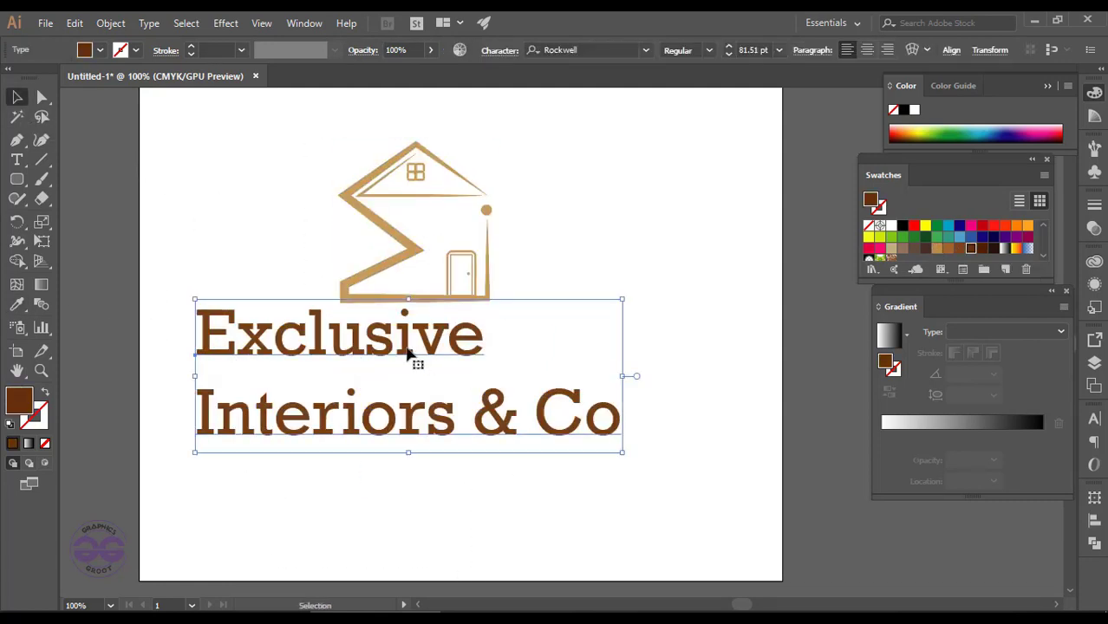
{"action": "mouse_move", "coordinate": [408, 354]}
{"action": "left_mouse_down"}
{"action": "mouse_move", "coordinate": [554, 354]}
{"action": "mouse_move", "coordinate": [494, 376]}
{"action": "left_mouse_up"}
{"action": "key", "text": "ctrl+a"}
{"action": "left_click", "coordinate": [544, 472]}
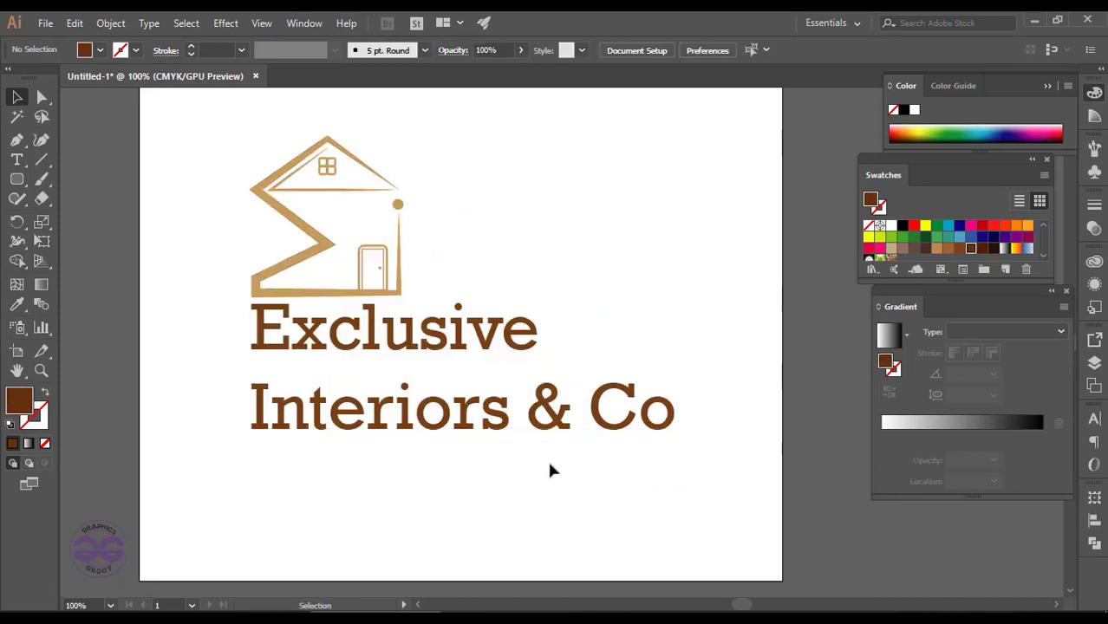
{"action": "left_click", "coordinate": [455, 345]}
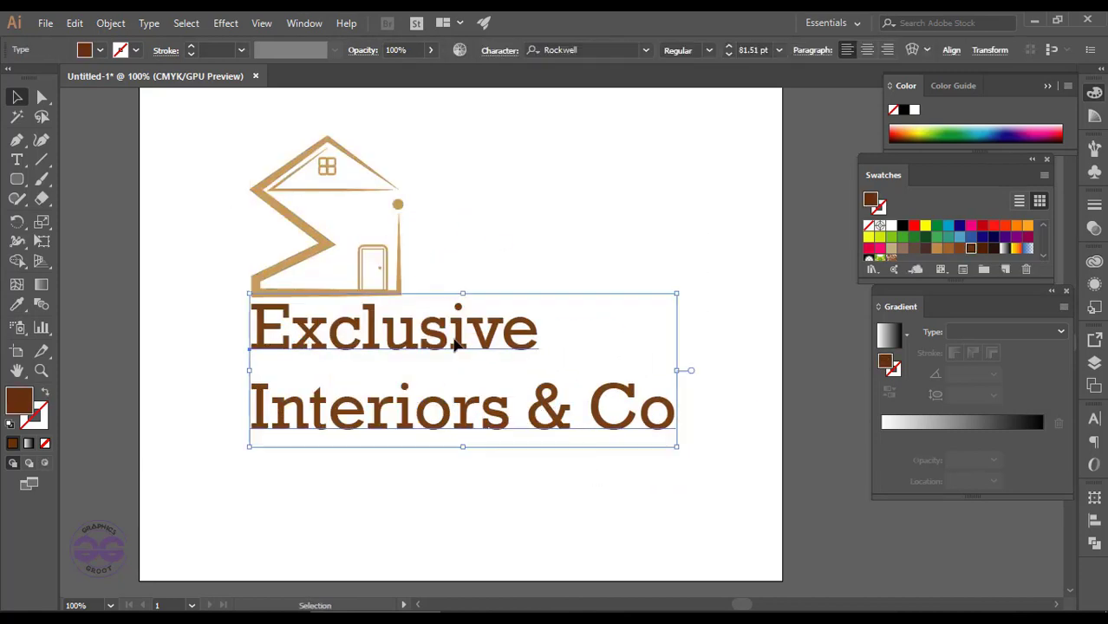
{"action": "left_click", "coordinate": [937, 248]}
{"action": "left_click", "coordinate": [537, 493]}
- Set the company text to 73.11 pt beside the house on the right
{"action": "left_click_drag", "start_coordinate": [371, 354], "coordinate": [525, 222]}
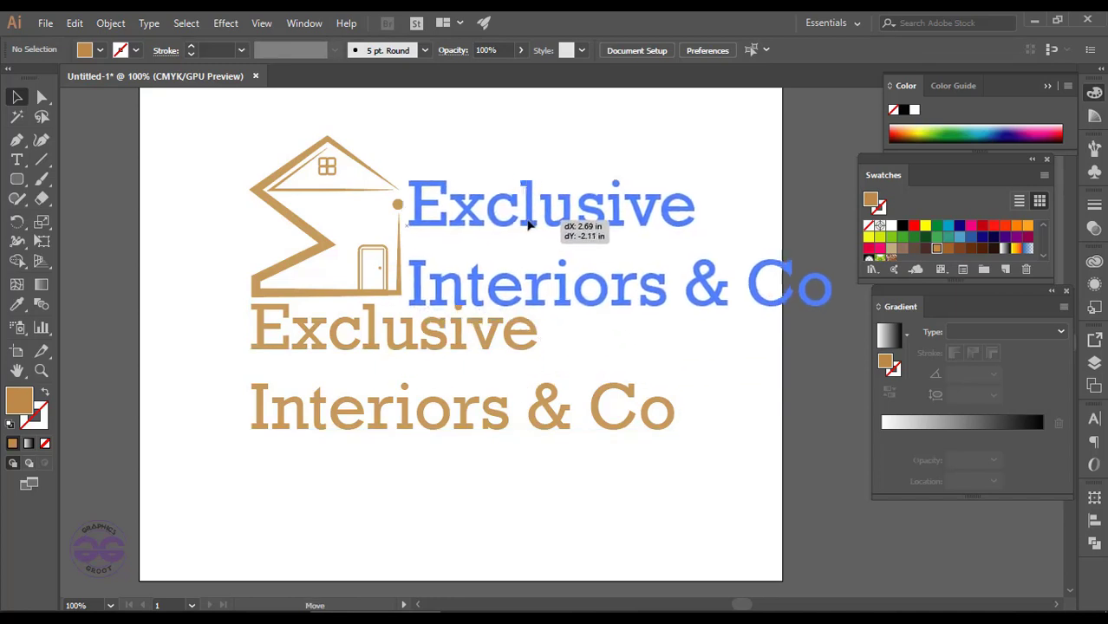
{"action": "left_click_drag", "start_coordinate": [830, 167], "coordinate": [808, 176]}
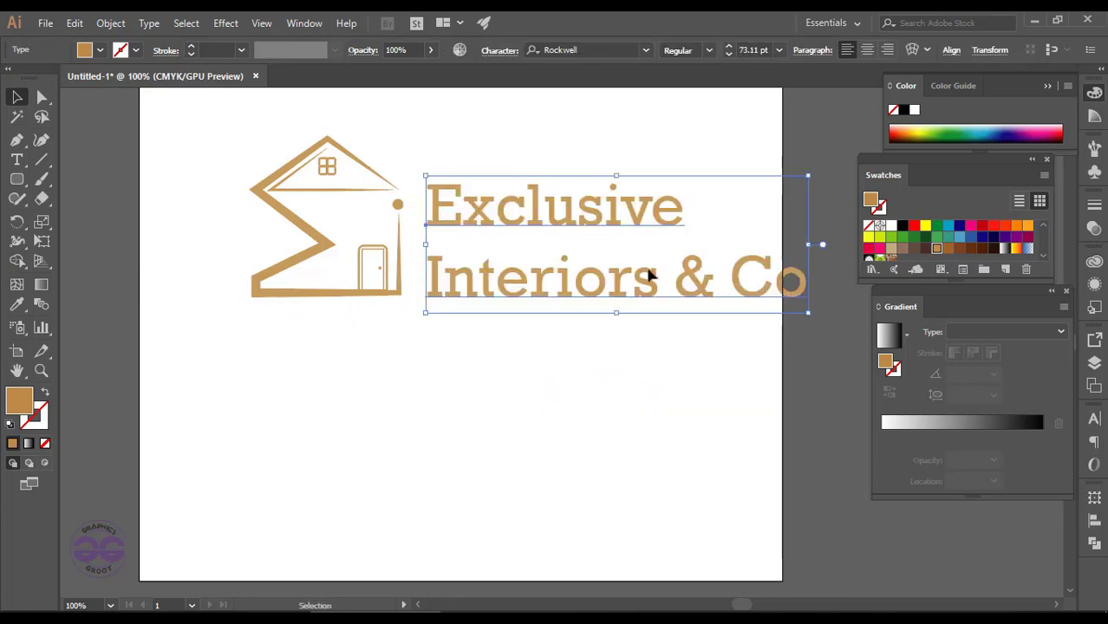
{"action": "left_click_drag", "start_coordinate": [544, 217], "coordinate": [528, 217]}
{"action": "left_click", "coordinate": [534, 389]}
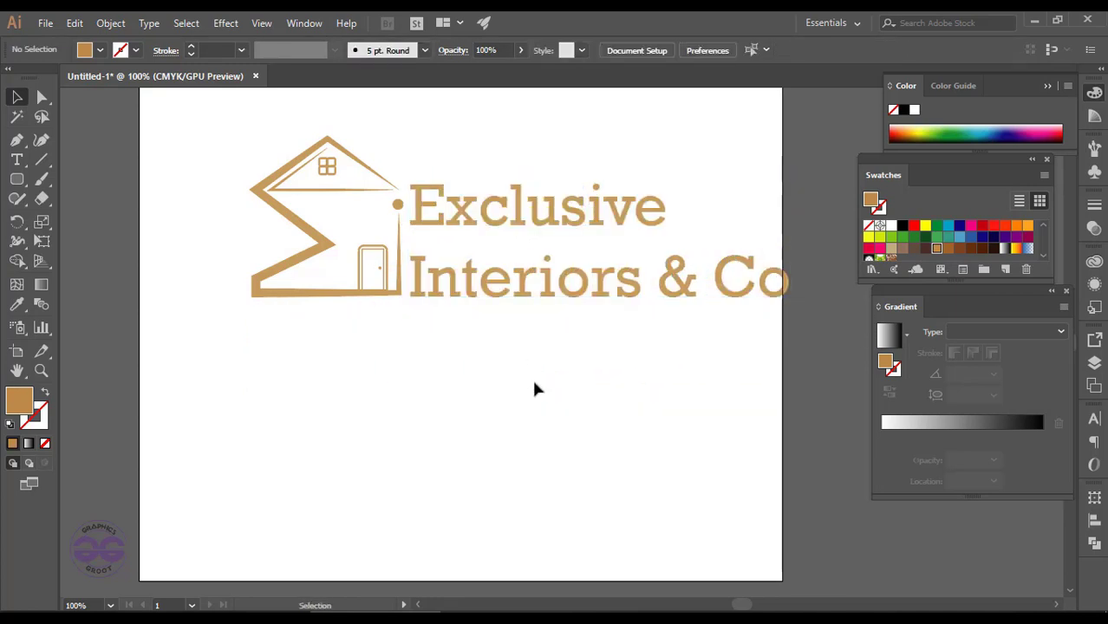
{"action": "left_click", "coordinate": [685, 282]}
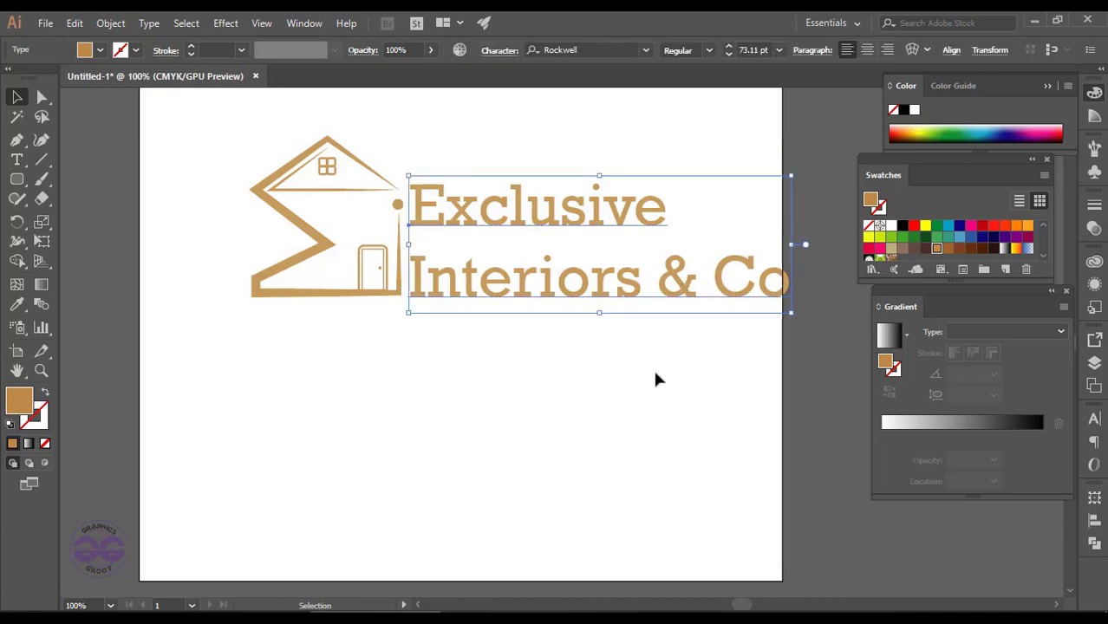
- Remove '& Co' from the company name and move the text down and right
{"action": "double_click", "coordinate": [652, 293]}
{"action": "key", "text": "BackSpace"}
{"action": "key", "text": "BackSpace"}
{"action": "key", "text": "BackSpace"}
{"action": "key", "text": "BackSpace"}
{"action": "key", "text": "BackSpace"}
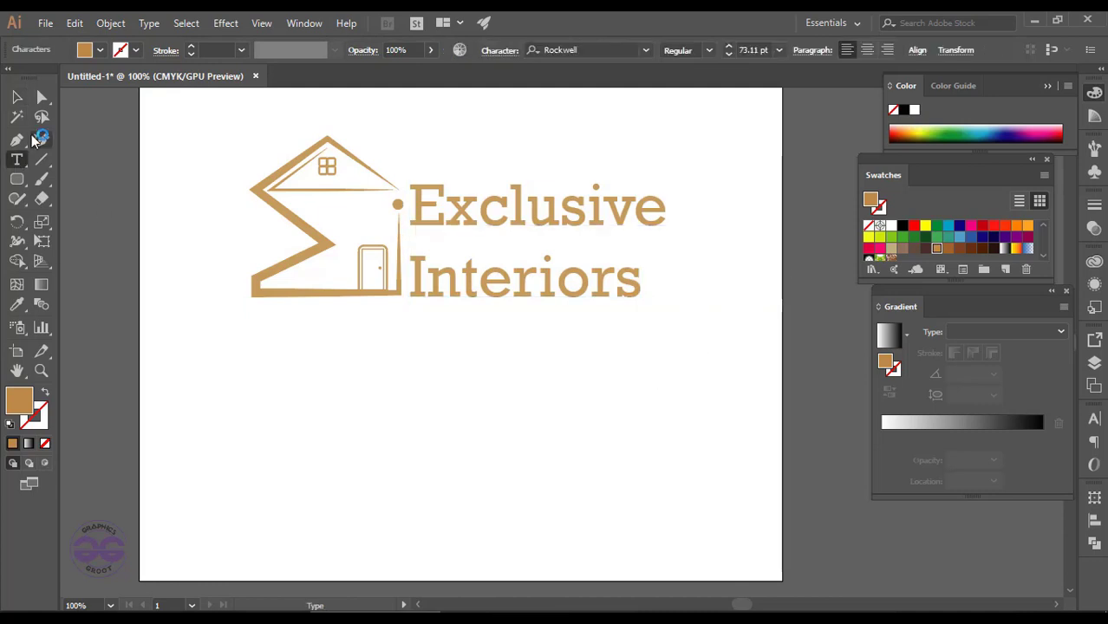
{"action": "key", "text": "Escape"}
{"action": "left_click_drag", "start_coordinate": [511, 298], "coordinate": [528, 485]}
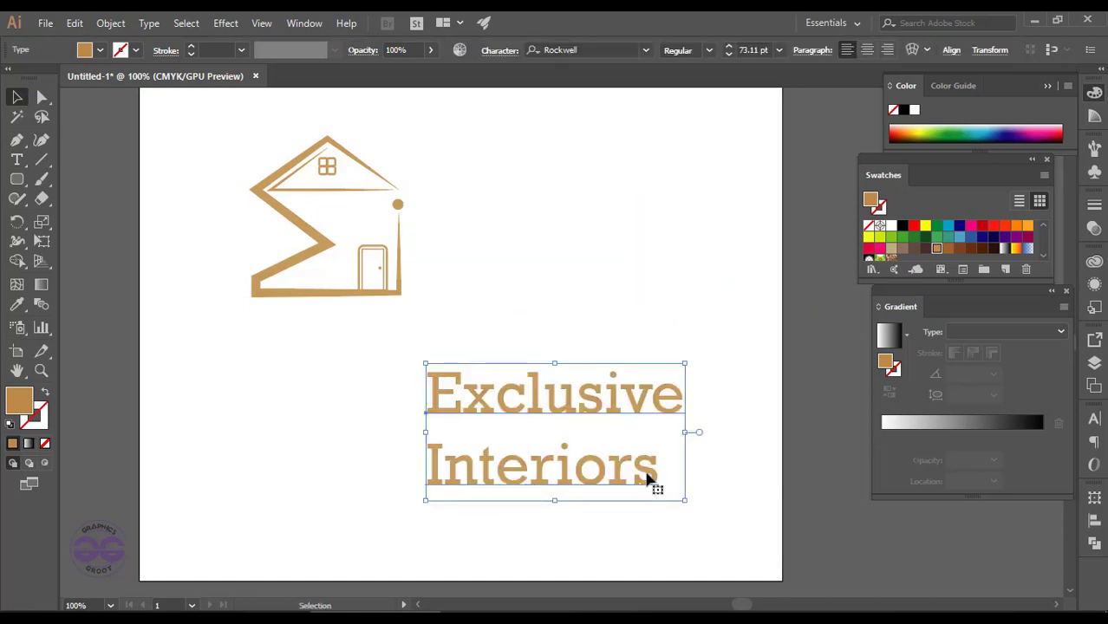
- Add an 'INTERIOR' text line below Exclusive, coloured with the logo's gold
{"action": "left_click", "coordinate": [17, 160]}
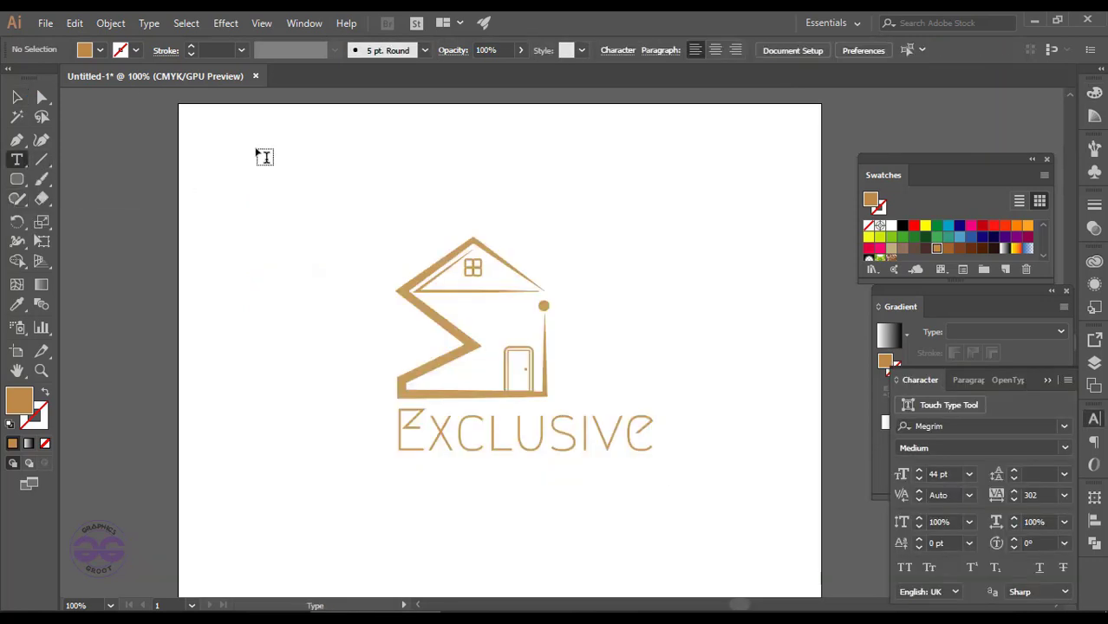
{"action": "left_click", "coordinate": [260, 152]}
{"action": "left_click", "coordinate": [571, 139]}
{"action": "key", "text": "ctrl+z"}
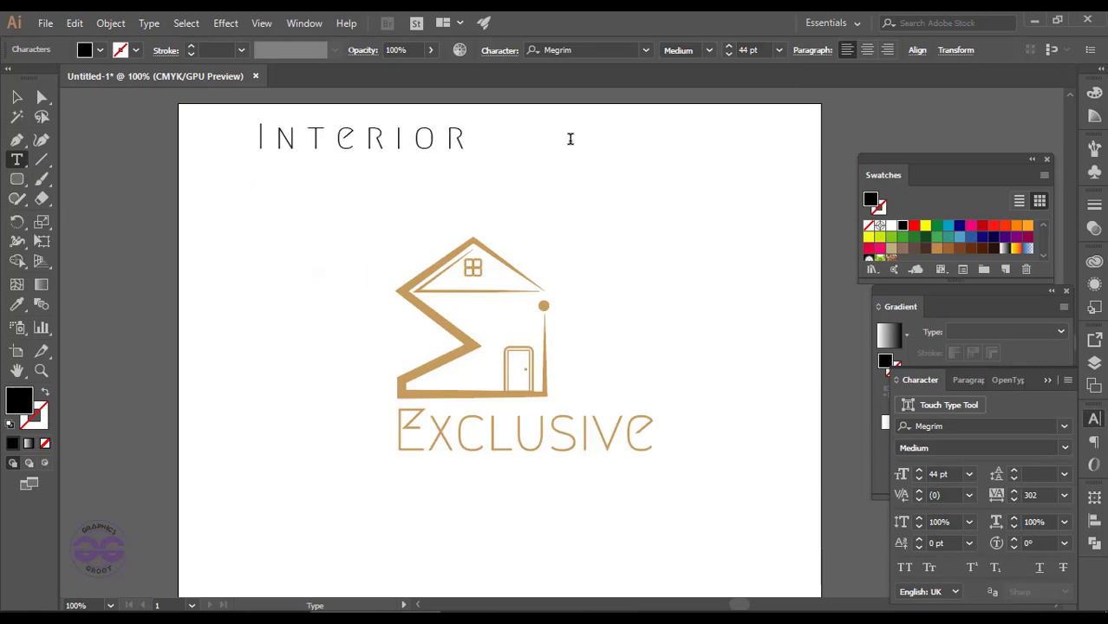
{"action": "left_click", "coordinate": [17, 97]}
{"action": "left_click_drag", "start_coordinate": [425, 153], "coordinate": [572, 492]}
{"action": "key", "text": "i"}
{"action": "left_click", "coordinate": [408, 434]}
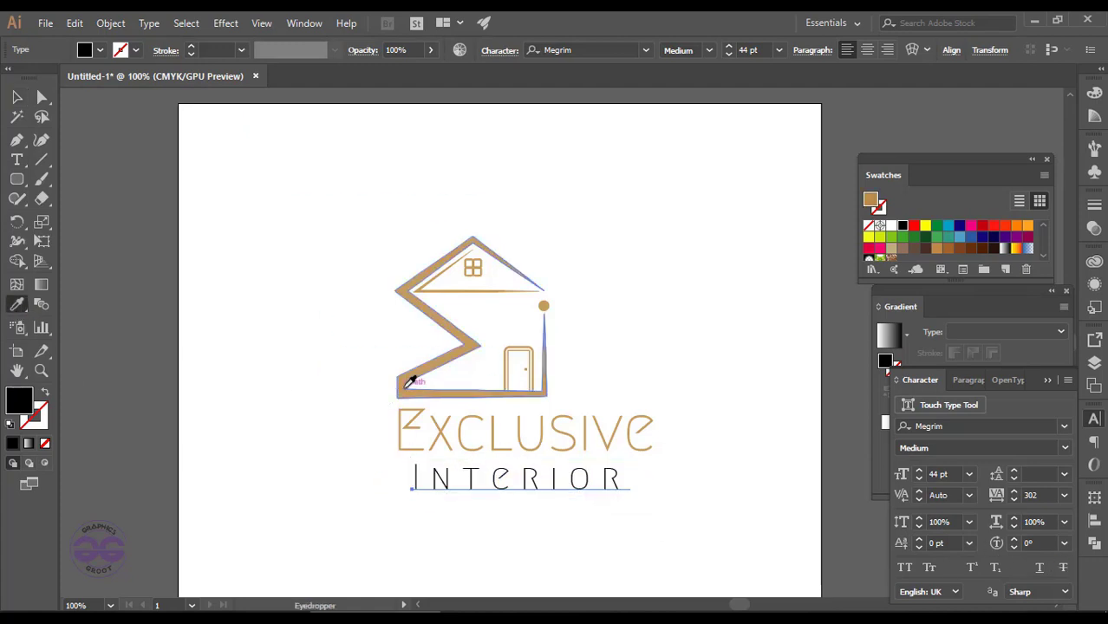
{"action": "key", "text": "v"}
- Set INTERIOR to 40 pt with tracking raised to 377
{"action": "left_click", "coordinate": [1032, 495]}
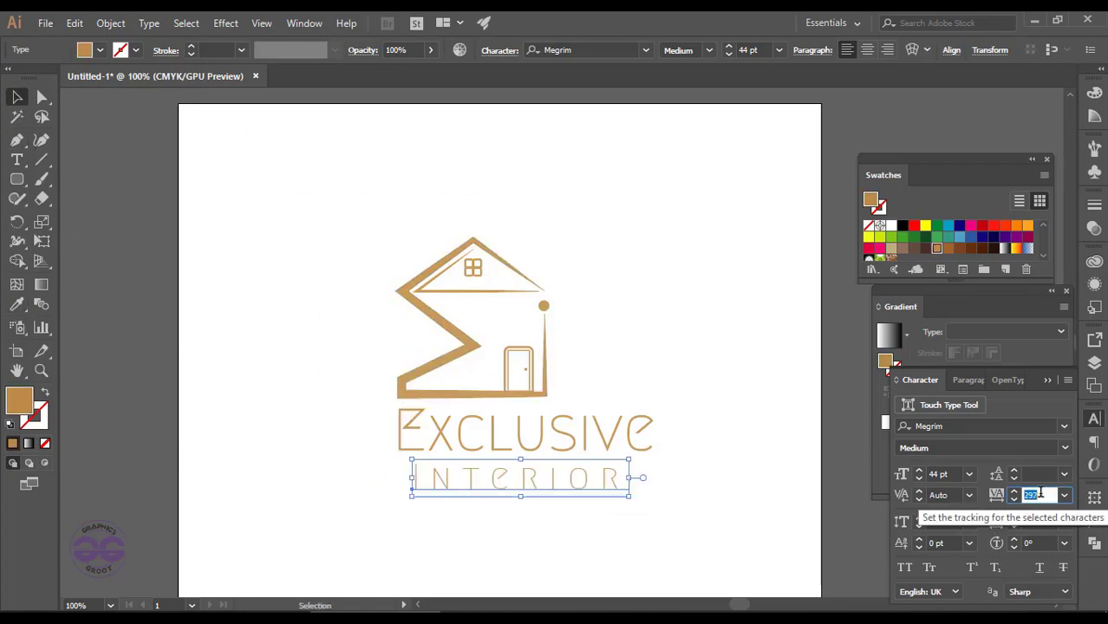
{"action": "scroll", "coordinate": [1032, 495], "scroll_direction": "up", "scroll_amount": 12}
{"action": "scroll", "coordinate": [951, 495], "scroll_direction": "up", "scroll_amount": 1}
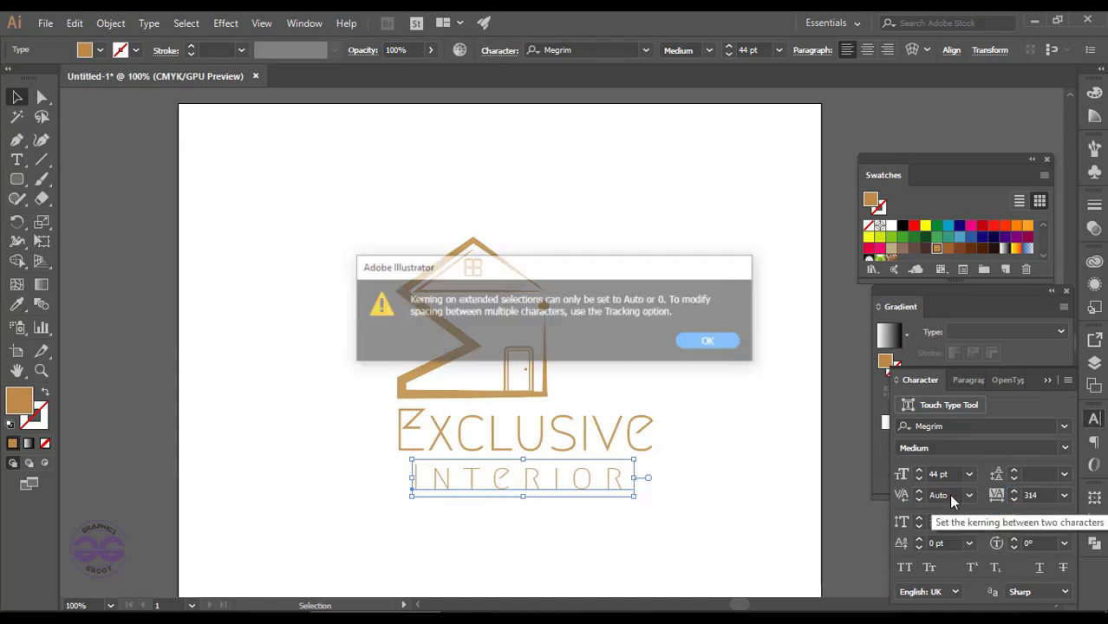
{"action": "left_click", "coordinate": [720, 342]}
{"action": "key", "text": "Down"}
{"action": "key", "text": "Down"}
{"action": "key", "text": "Down"}
{"action": "left_click", "coordinate": [1037, 495]}
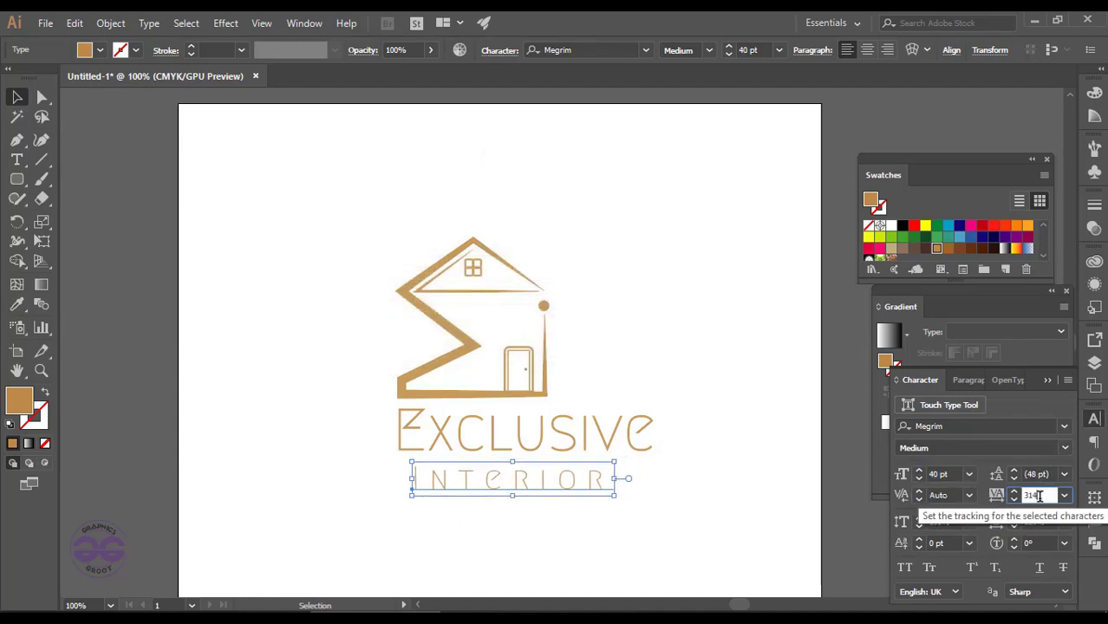
{"action": "scroll", "coordinate": [1037, 496], "scroll_direction": "up", "scroll_amount": 18}
{"action": "scroll", "coordinate": [1040, 496], "scroll_direction": "up", "scroll_amount": 19}
{"action": "scroll", "coordinate": [1040, 496], "scroll_direction": "up", "scroll_amount": 18}
- Convert the INTERIOR text to outlines
{"action": "scroll", "coordinate": [1040, 496], "scroll_direction": "up", "scroll_amount": 8}
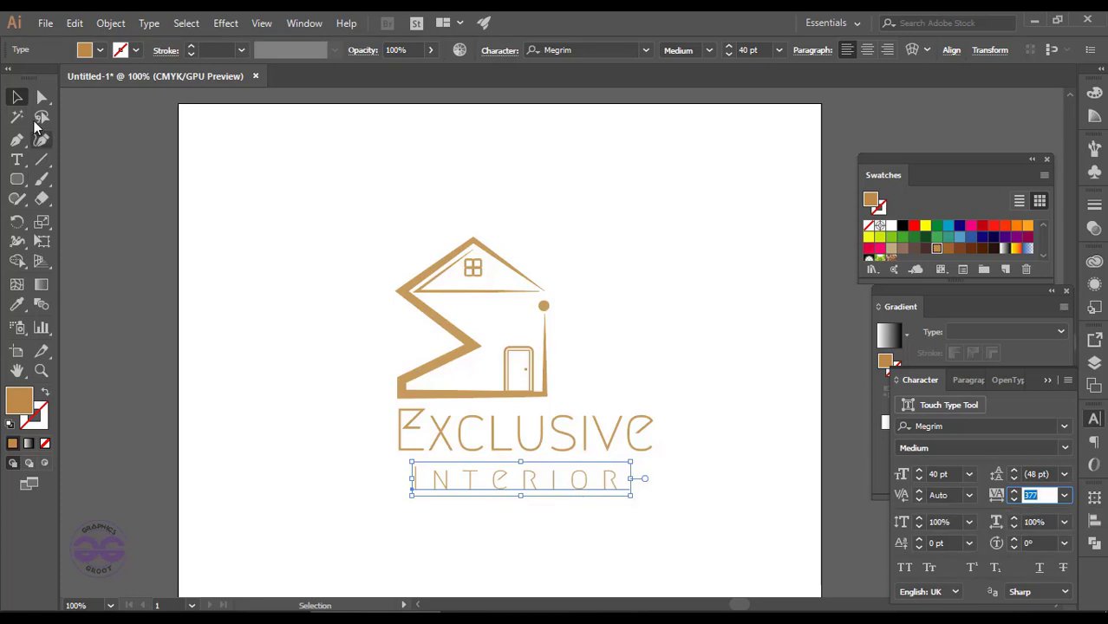
{"action": "left_click", "coordinate": [229, 372]}
{"action": "right_click", "coordinate": [595, 487]}
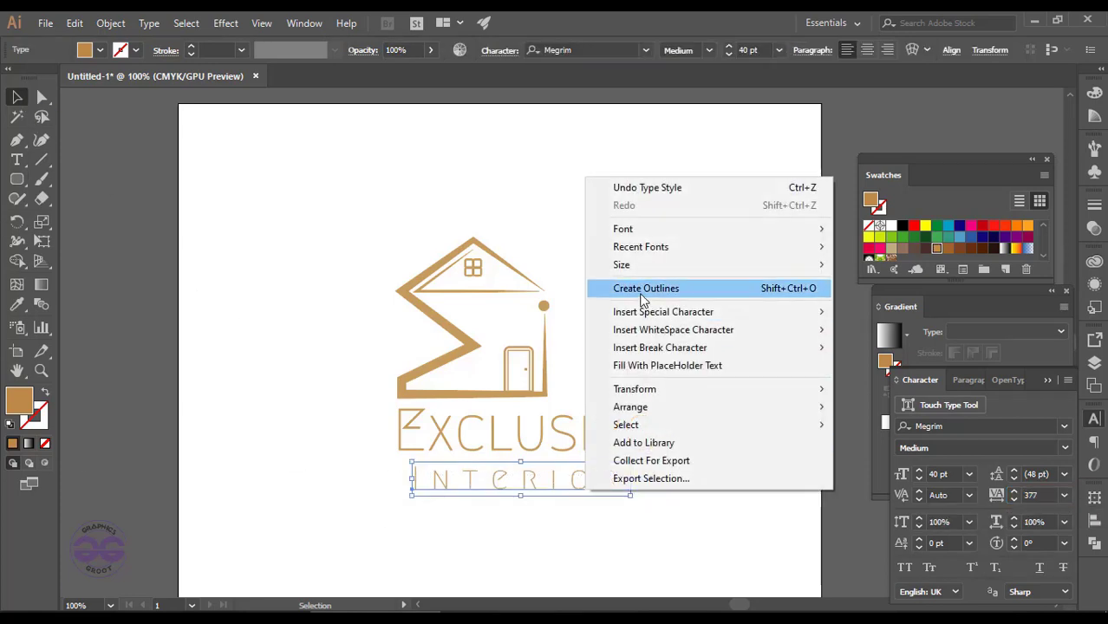
{"action": "left_click", "coordinate": [605, 598]}
{"action": "left_click", "coordinate": [416, 479]}
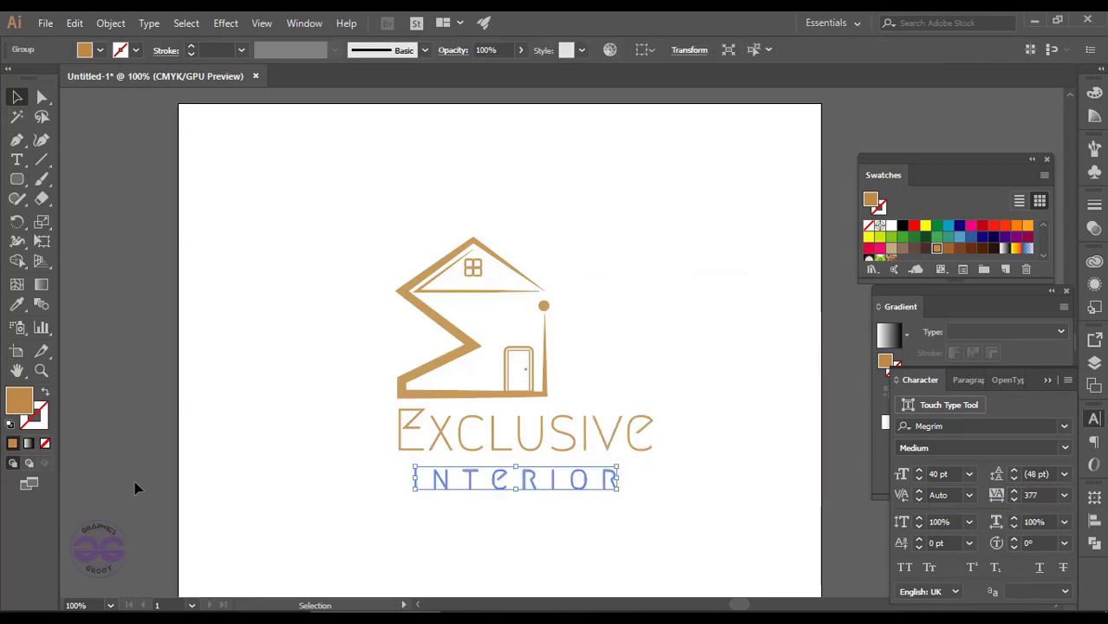
{"action": "left_click", "coordinate": [36, 420]}
{"action": "left_click", "coordinate": [305, 508]}
- Centre the INTERIOR outlines horizontally under Exclusive
{"action": "left_click", "coordinate": [486, 490]}
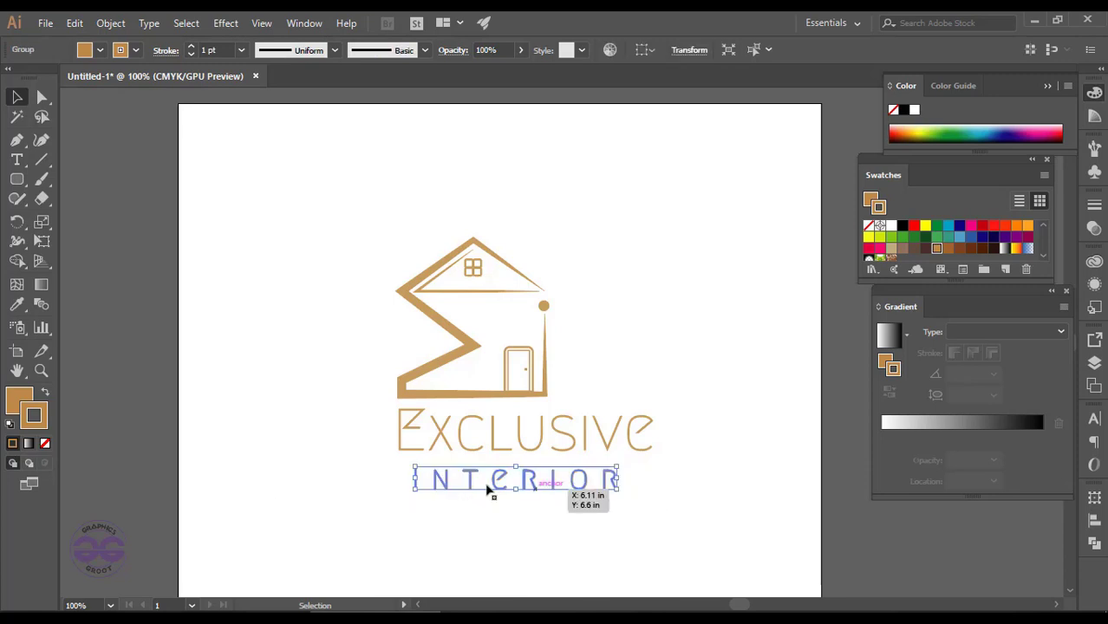
{"action": "left_click", "coordinate": [468, 480]}
{"action": "left_click", "coordinate": [558, 495]}
{"action": "left_click_drag", "start_coordinate": [557, 494], "coordinate": [563, 496]}
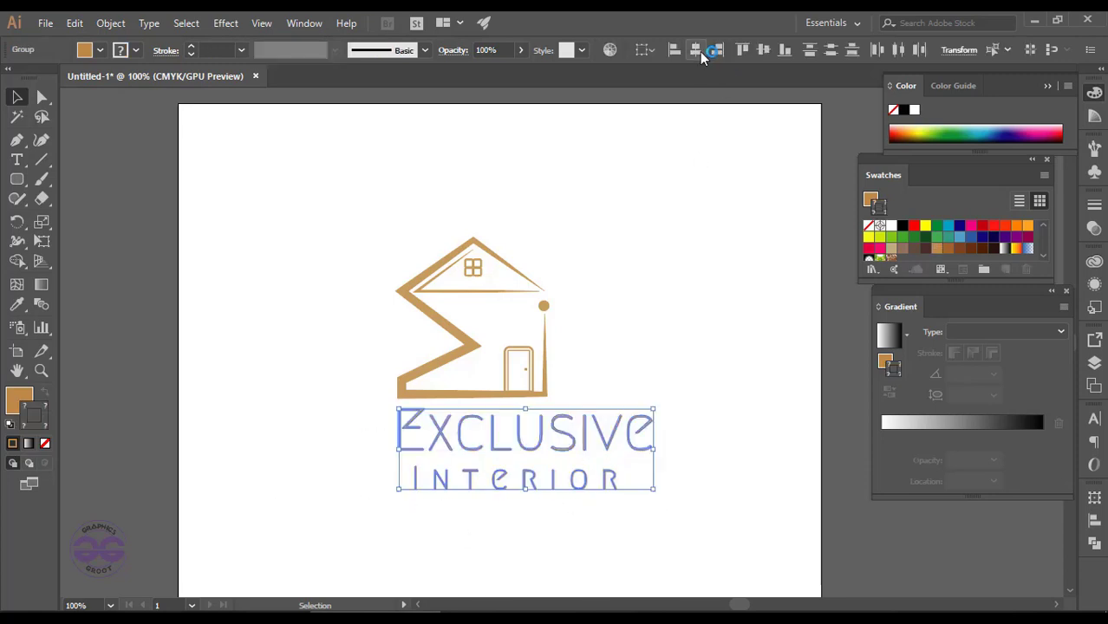
{"action": "left_click", "coordinate": [700, 51]}
{"action": "left_click", "coordinate": [716, 241]}
- Centre the whole logo horizontally and nudge it slightly up and left
{"action": "left_click_drag", "start_coordinate": [351, 431], "coordinate": [530, 496]}
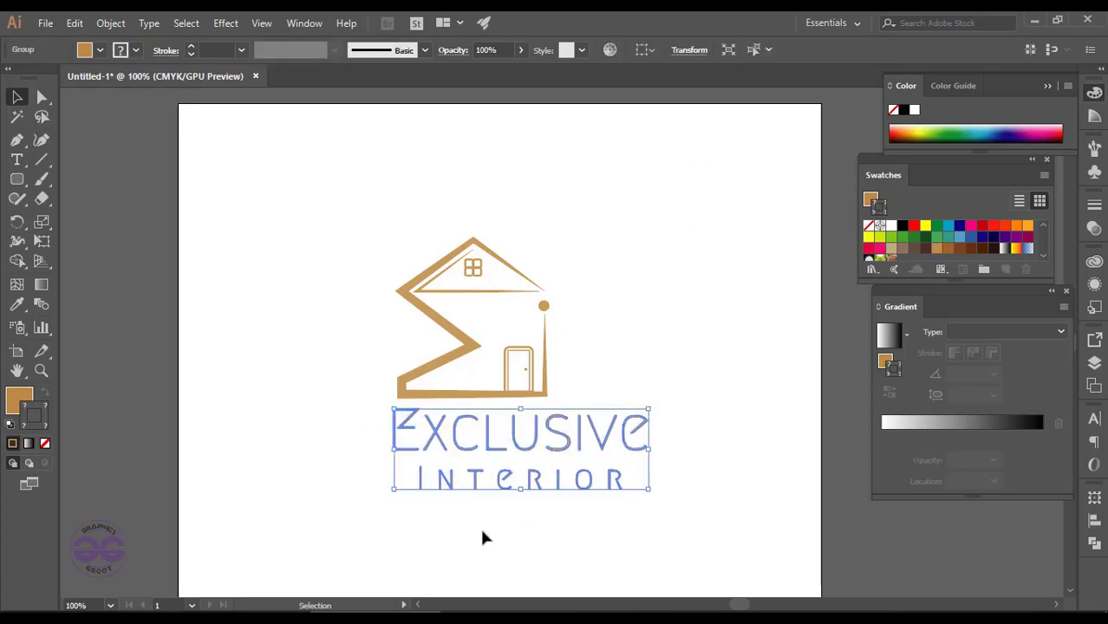
{"action": "left_click", "coordinate": [406, 397]}
{"action": "key", "text": "ctrl+a"}
{"action": "left_click", "coordinate": [696, 50]}
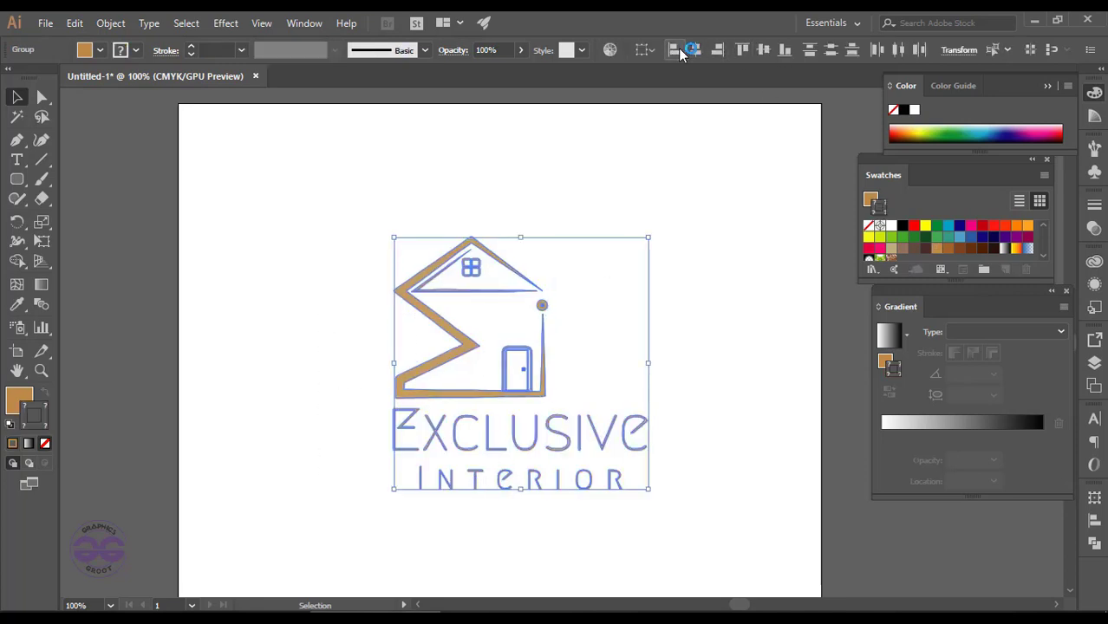
{"action": "left_click", "coordinate": [439, 403]}
{"action": "left_click_drag", "start_coordinate": [483, 402], "coordinate": [475, 389]}
{"action": "left_click", "coordinate": [333, 399]}
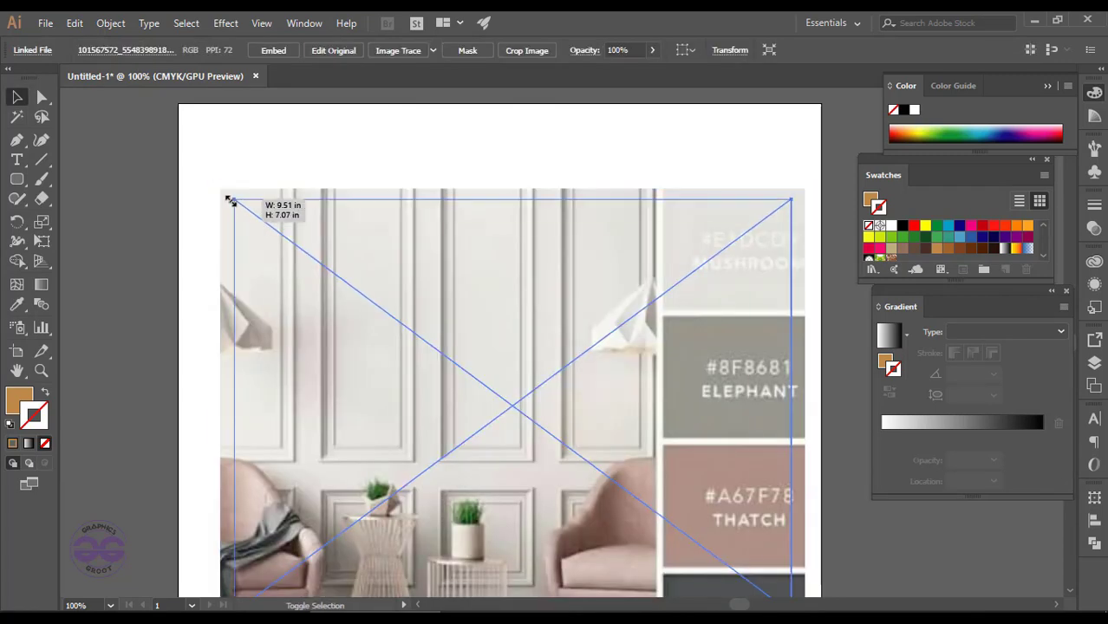
- Fit the mood-board photo on the page and draw tan circles in a column at top-left
{"action": "left_click_drag", "start_coordinate": [223, 186], "coordinate": [310, 255]}
{"action": "left_click_drag", "start_coordinate": [486, 379], "coordinate": [507, 310]}
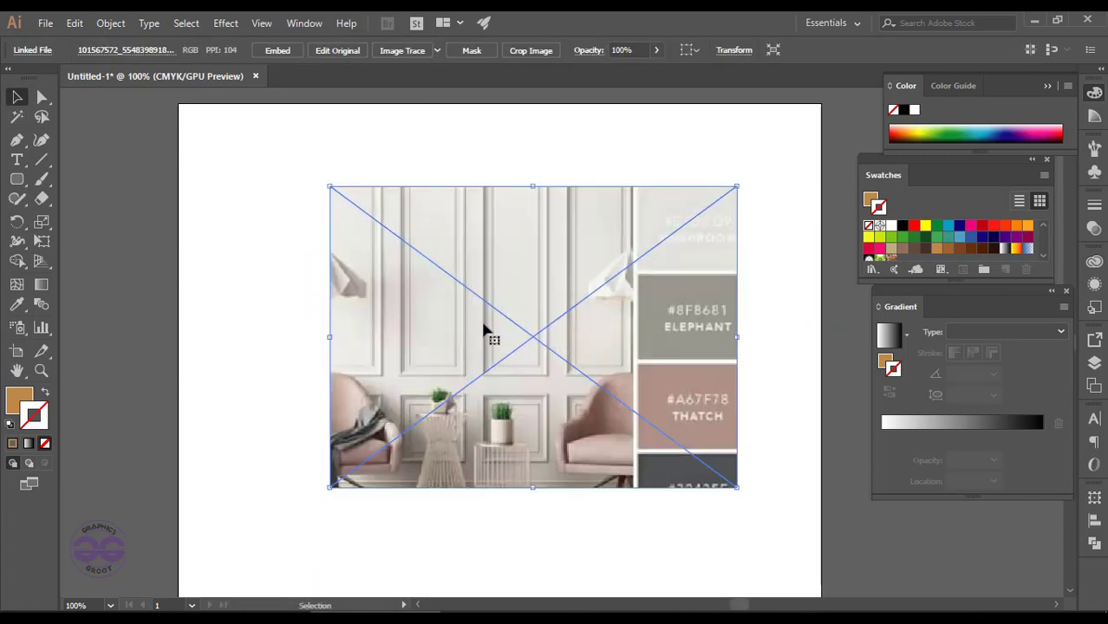
{"action": "left_click_drag", "start_coordinate": [17, 179], "coordinate": [74, 218]}
{"action": "mouse_move", "coordinate": [169, 114]}
{"action": "left_mouse_down"}
{"action": "mouse_move", "coordinate": [239, 184]}
{"action": "mouse_move", "coordinate": [217, 231]}
{"action": "mouse_move", "coordinate": [218, 396]}
{"action": "left_mouse_up"}
{"action": "key", "text": "v"}
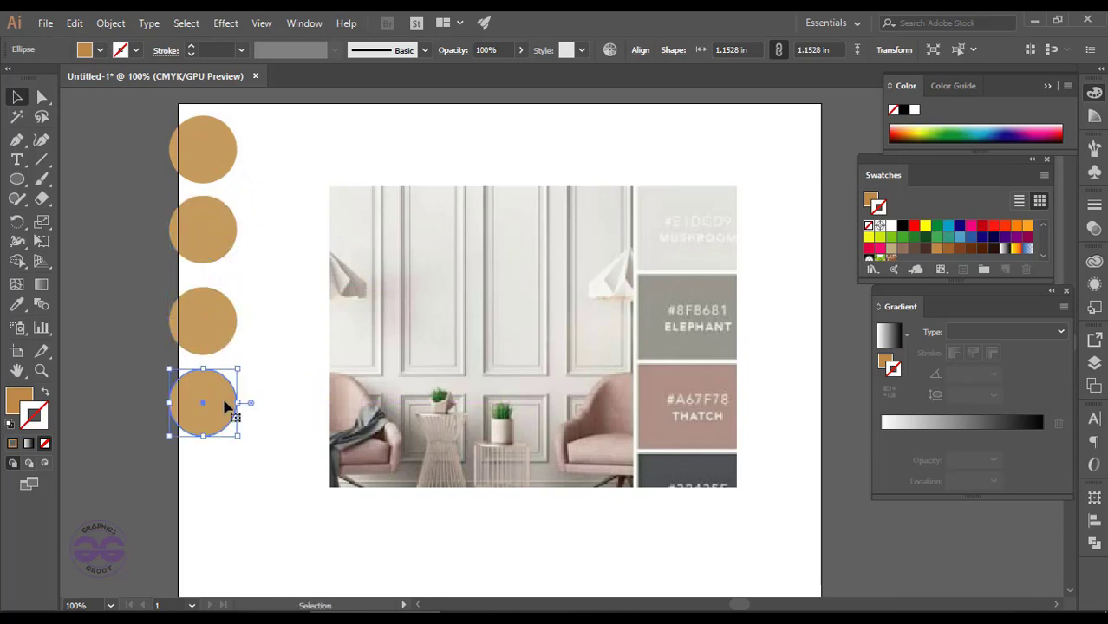
- Colour the top circle grey 8F8681
{"action": "left_click", "coordinate": [210, 143]}
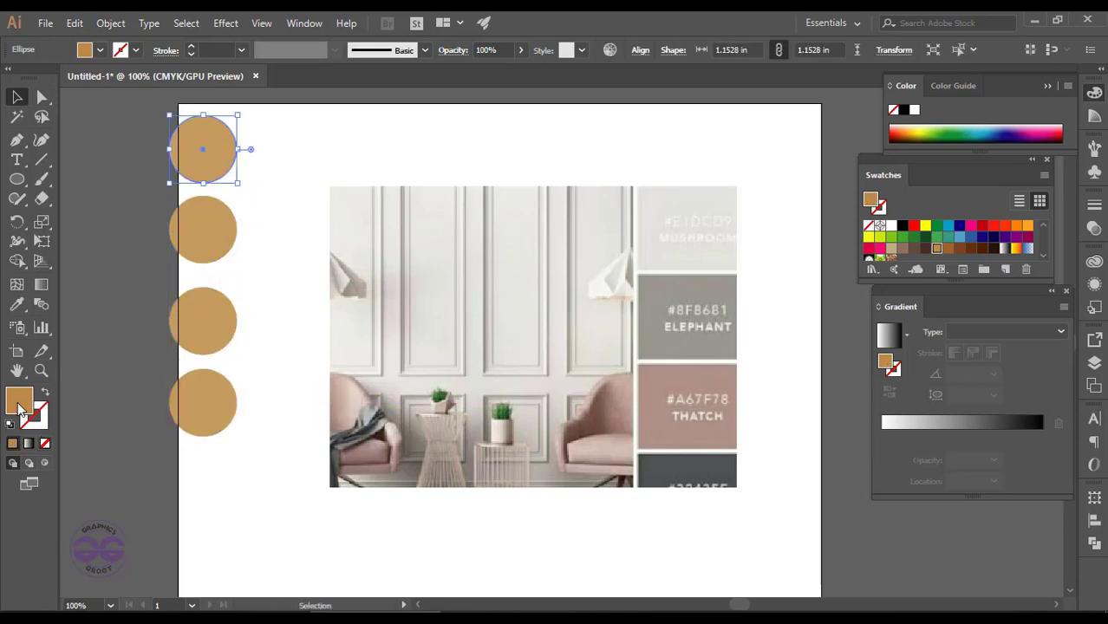
{"action": "double_click", "coordinate": [21, 407]}
{"action": "mouse_move", "coordinate": [750, 261]}
{"action": "left_mouse_down"}
{"action": "mouse_move", "coordinate": [721, 371]}
{"action": "mouse_move", "coordinate": [481, 243]}
{"action": "left_mouse_up"}
{"action": "type", "text": "8f8681"}
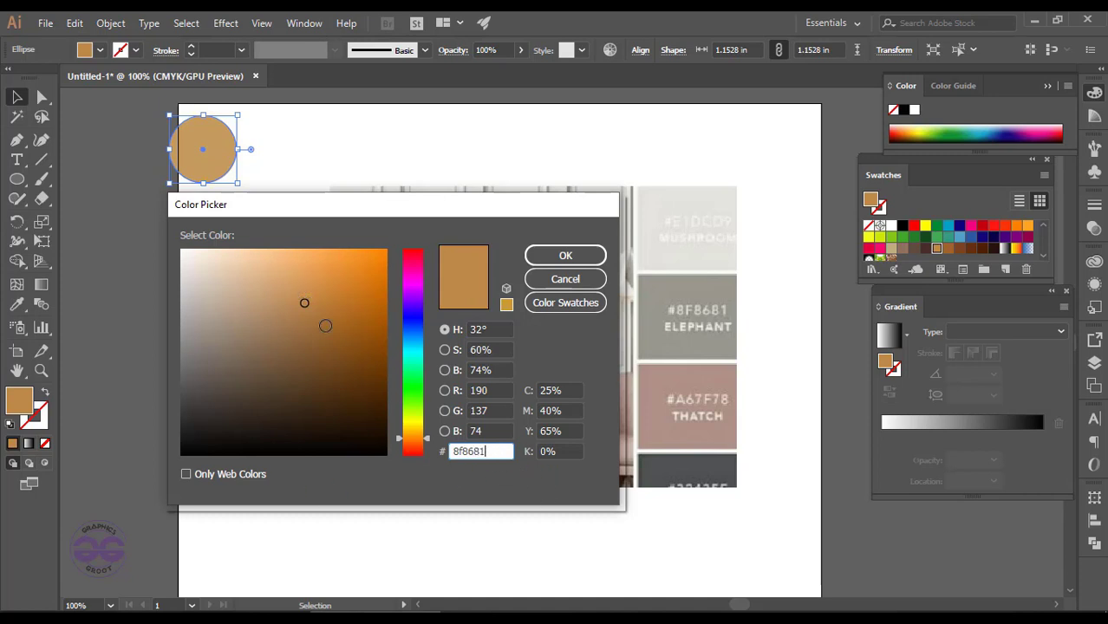
{"action": "type", "text": "6B451C"}
{"action": "left_click_drag", "start_coordinate": [479, 458], "coordinate": [438, 453]}
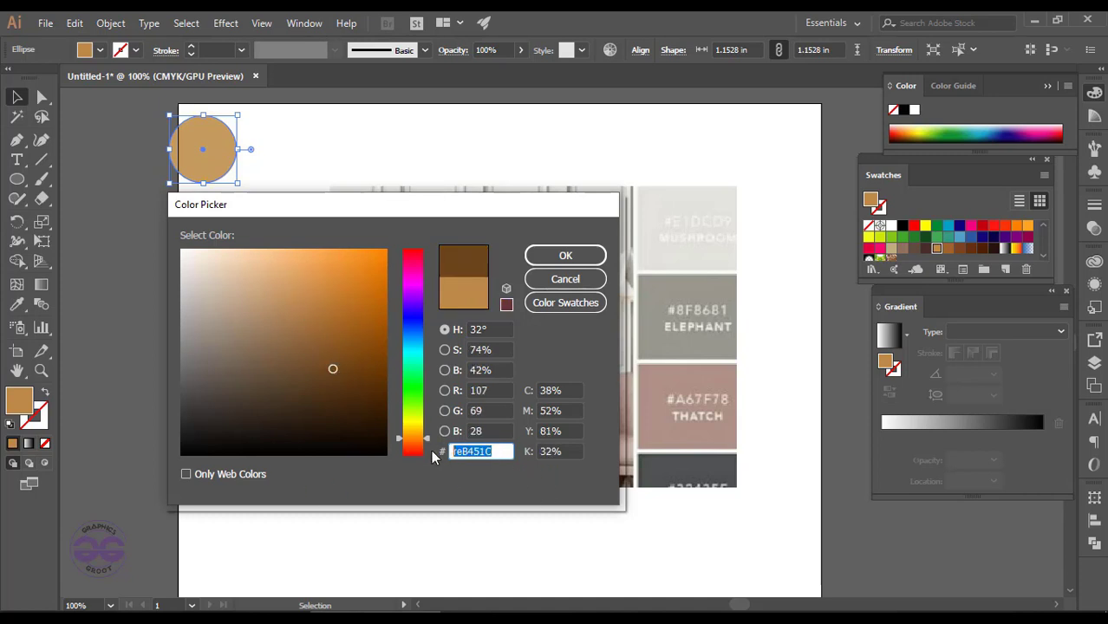
{"action": "key", "text": "BackSpace"}
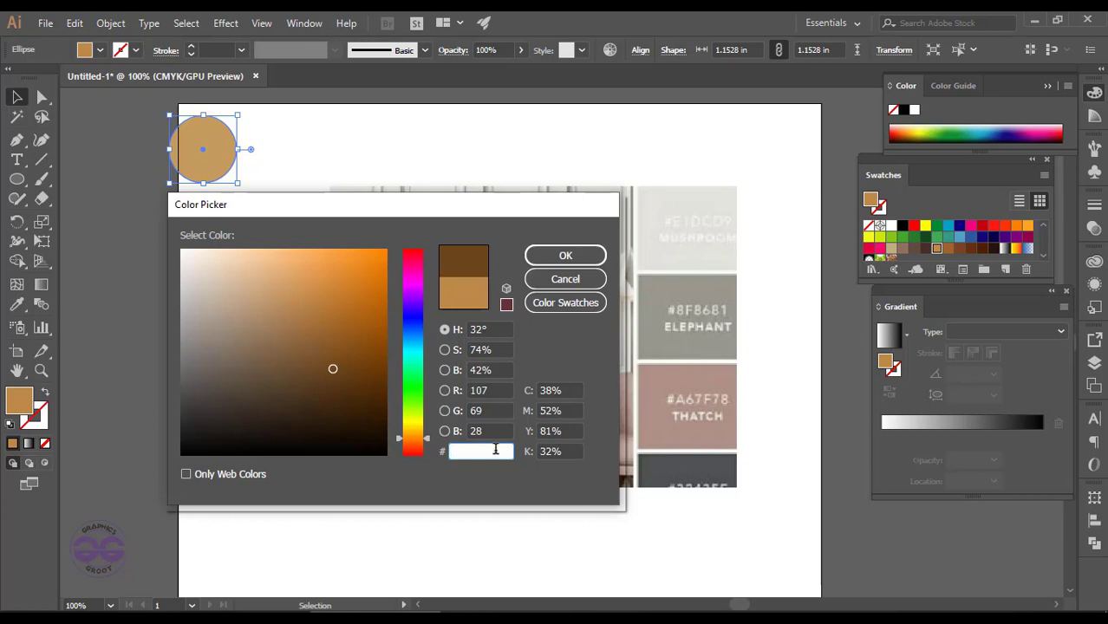
{"action": "type", "text": "#8f"}
{"action": "key", "text": "Return"}
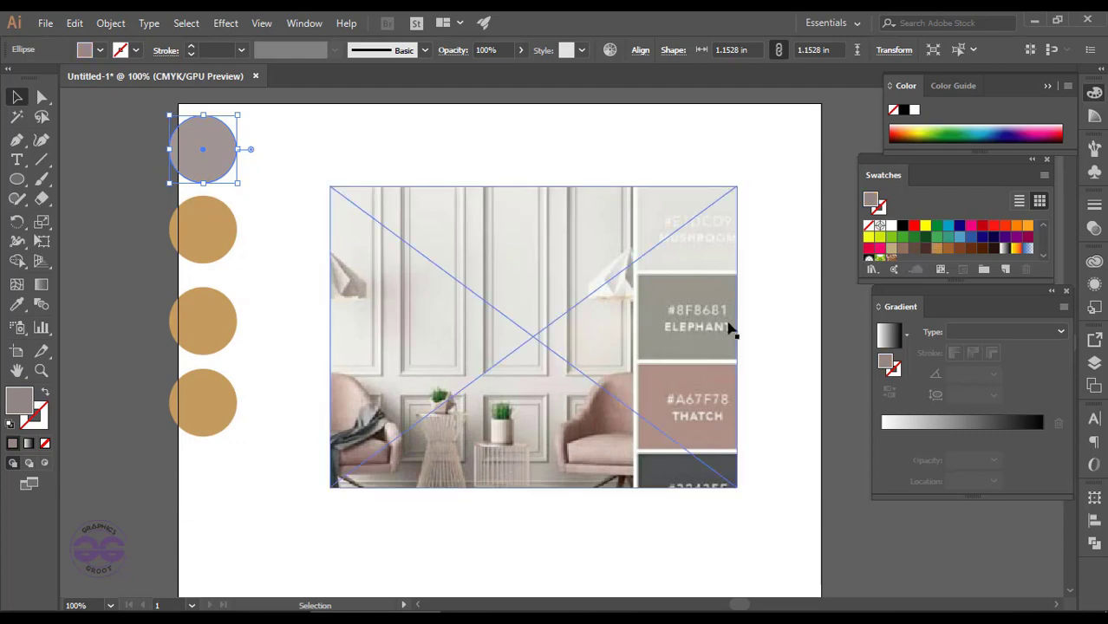
- Colour the second circle pink A67F78 and the third light E1DCD9
{"action": "left_click", "coordinate": [203, 230]}
{"action": "double_click", "coordinate": [19, 400]}
{"action": "type", "text": "A"}
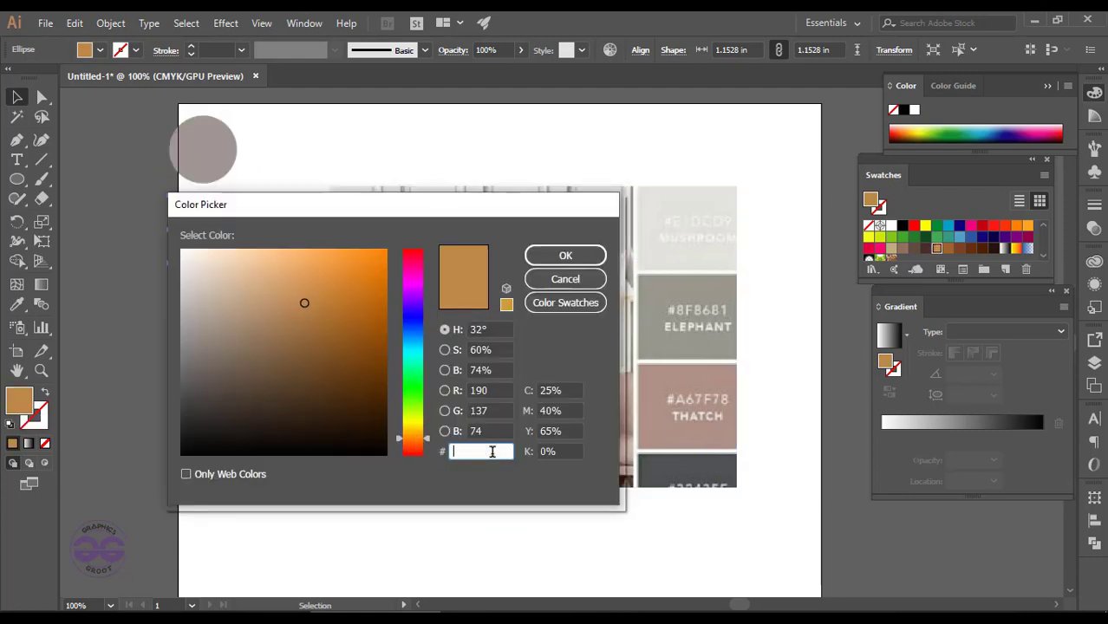
{"action": "type", "text": "78"}
{"action": "key", "text": "Return"}
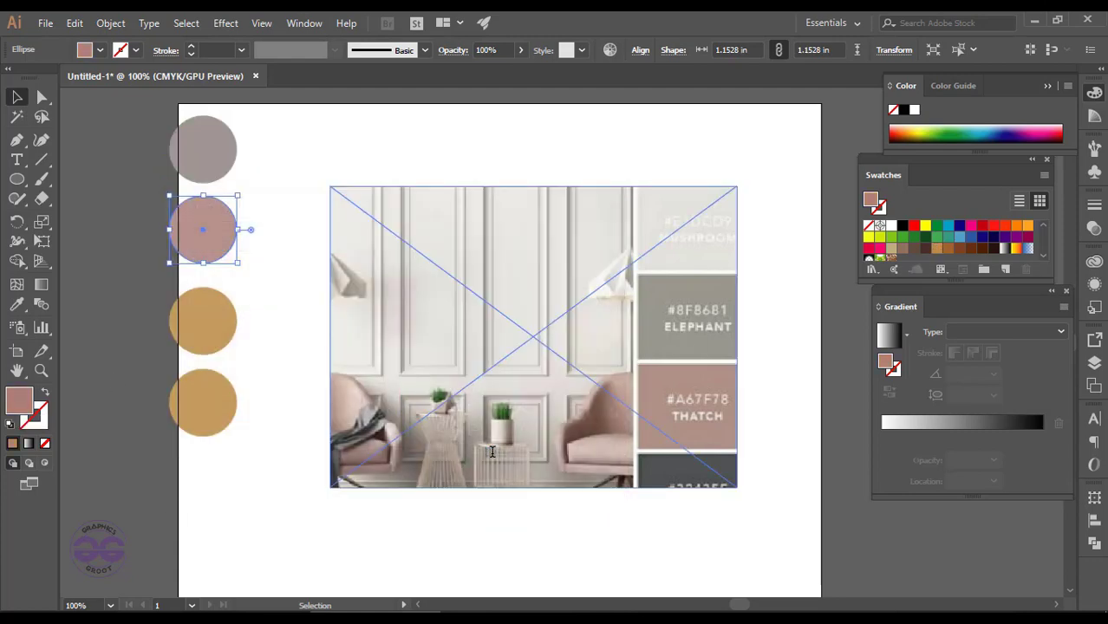
{"action": "left_click", "coordinate": [261, 352]}
{"action": "left_click", "coordinate": [203, 317]}
{"action": "double_click", "coordinate": [19, 401]}
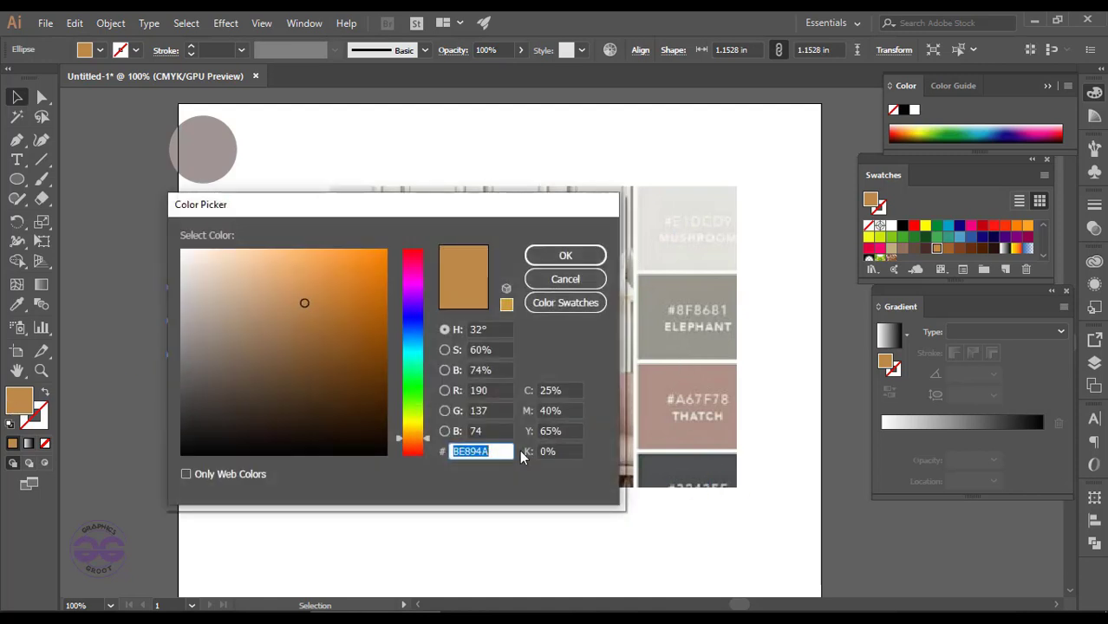
{"action": "key", "text": "BackSpace"}
{"action": "type", "text": "#E1DC"}
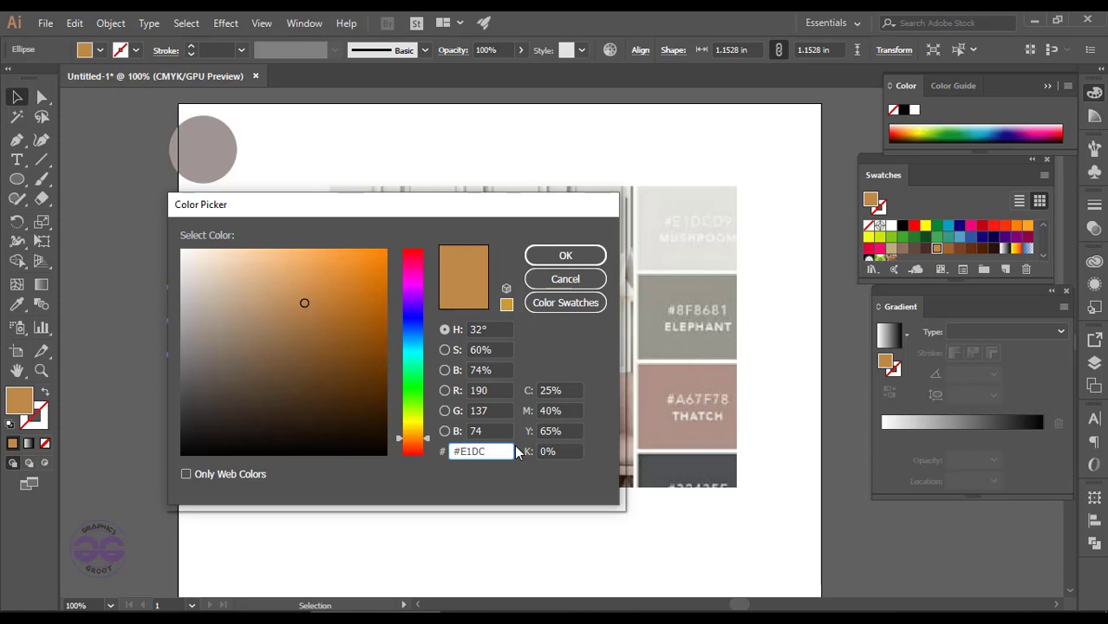
{"action": "type", "text": "D9"}
{"action": "key", "text": "Return"}
- Delete the mood-board image and the leftover tan circle
{"action": "left_click", "coordinate": [425, 250]}
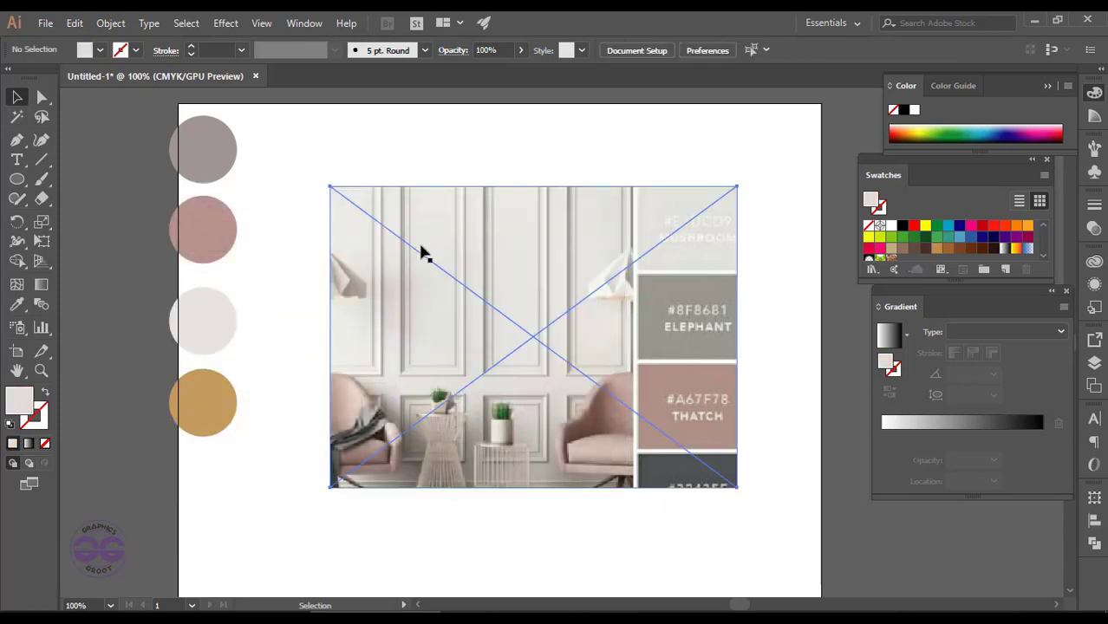
{"action": "key", "text": "Delete"}
{"action": "left_click", "coordinate": [203, 403]}
{"action": "key", "text": "Delete"}
- Colour the house outline grey, sampled from the top mood-board circle
{"action": "right_click", "coordinate": [404, 291]}
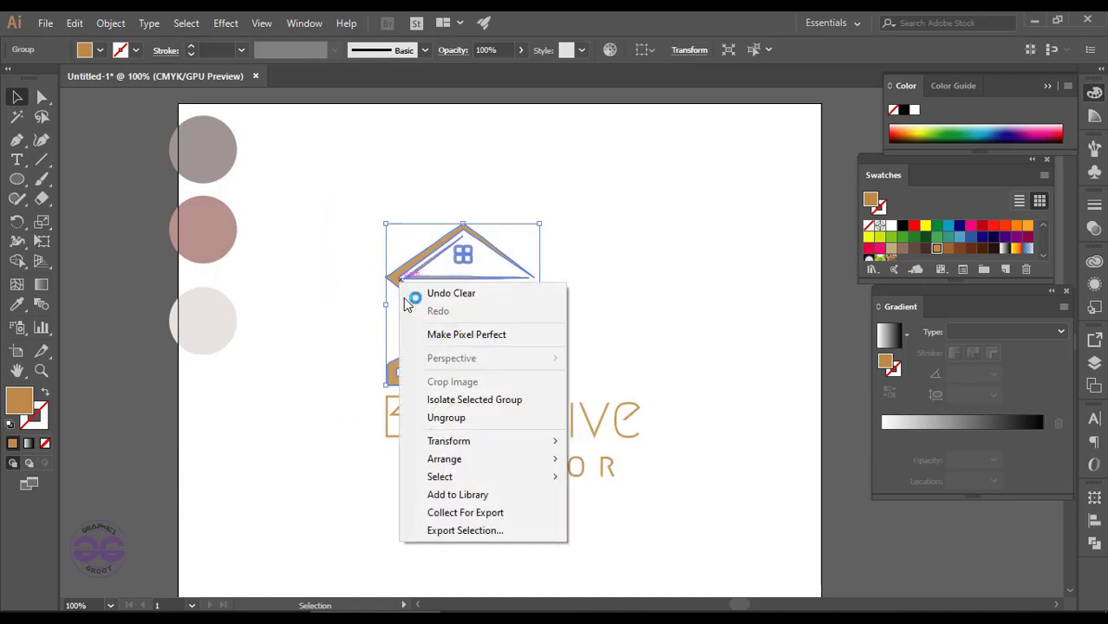
{"action": "left_click", "coordinate": [423, 329]}
{"action": "left_click", "coordinate": [429, 308]}
{"action": "key", "text": "i"}
{"action": "left_click", "coordinate": [213, 163]}
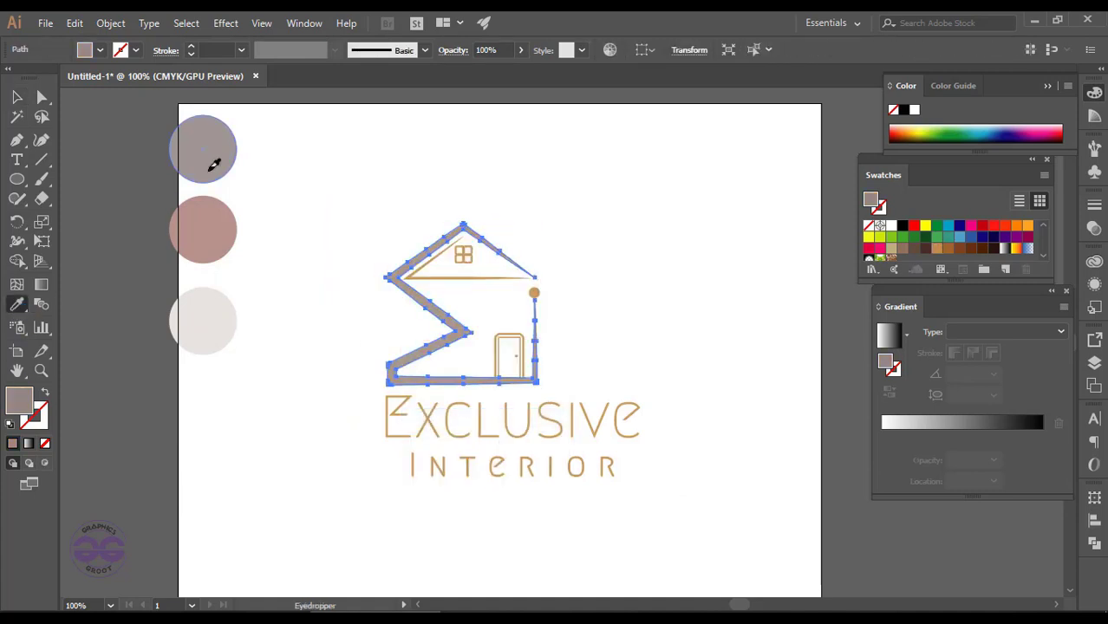
{"action": "key", "text": "v"}
- Fill the roof triangle and window with the light circle's colour
{"action": "left_click", "coordinate": [441, 277]}
{"action": "key", "text": "ctrl+plus"}
{"action": "key", "text": "ctrl+plus"}
{"action": "key", "text": "ctrl+plus"}
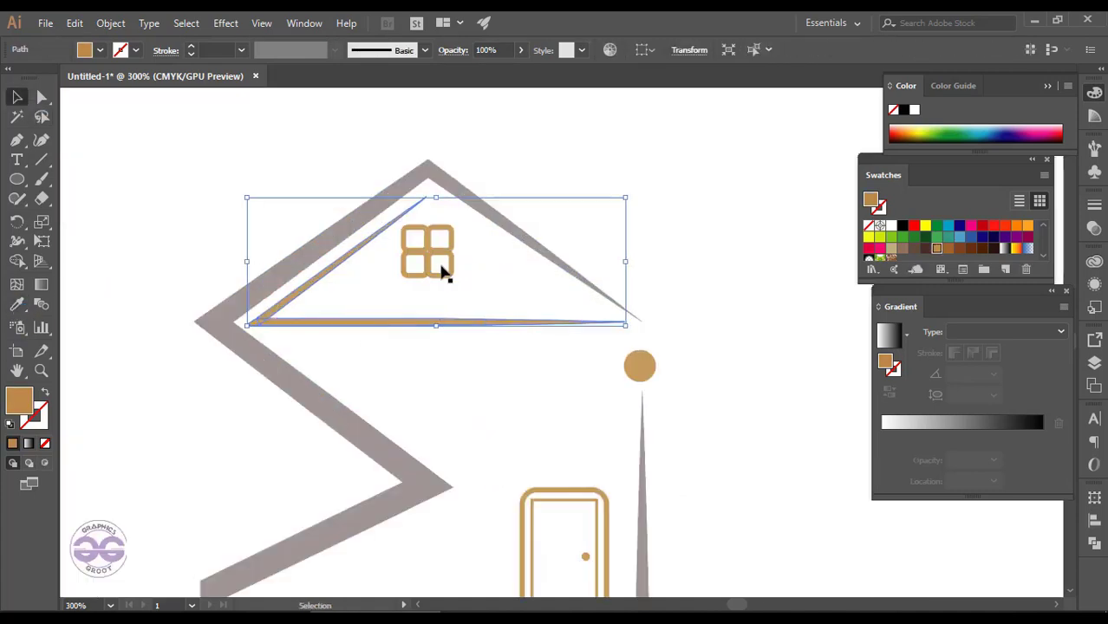
{"action": "left_click", "coordinate": [415, 256], "text": "shift"}
{"action": "key", "text": "ctrl+minus"}
{"action": "key", "text": "ctrl+minus"}
{"action": "key", "text": "ctrl+minus"}
{"action": "key", "text": "i"}
{"action": "left_click", "coordinate": [158, 342]}
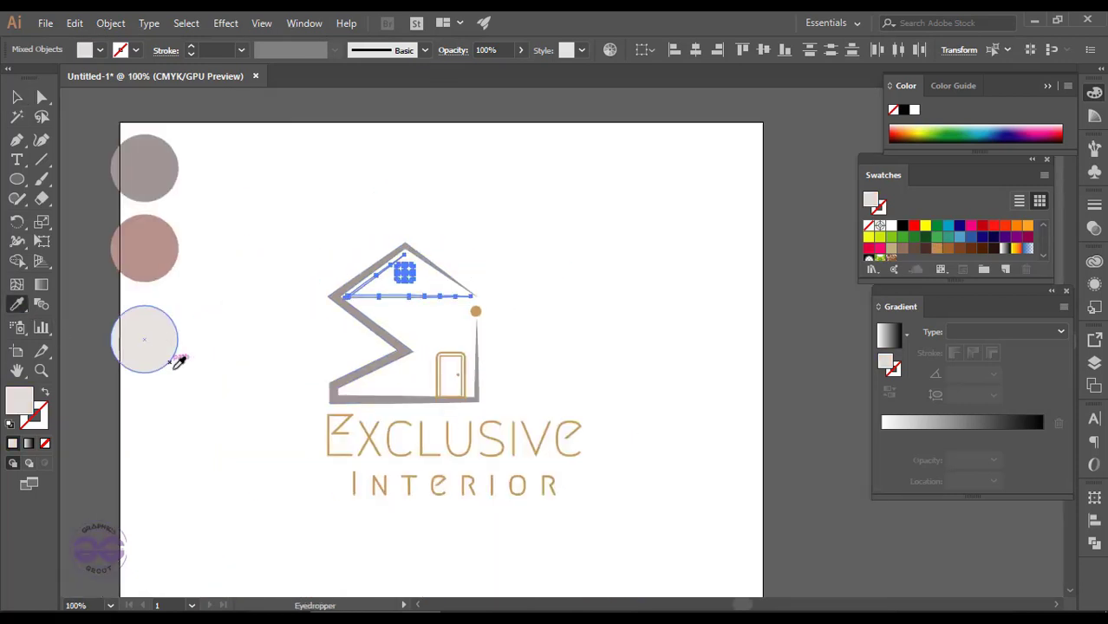
{"action": "key", "text": "v"}
{"action": "left_click", "coordinate": [256, 242]}
- Swap the door group's fill and stroke colours
{"action": "key", "text": "ctrl+plus"}
{"action": "left_click", "coordinate": [346, 433]}
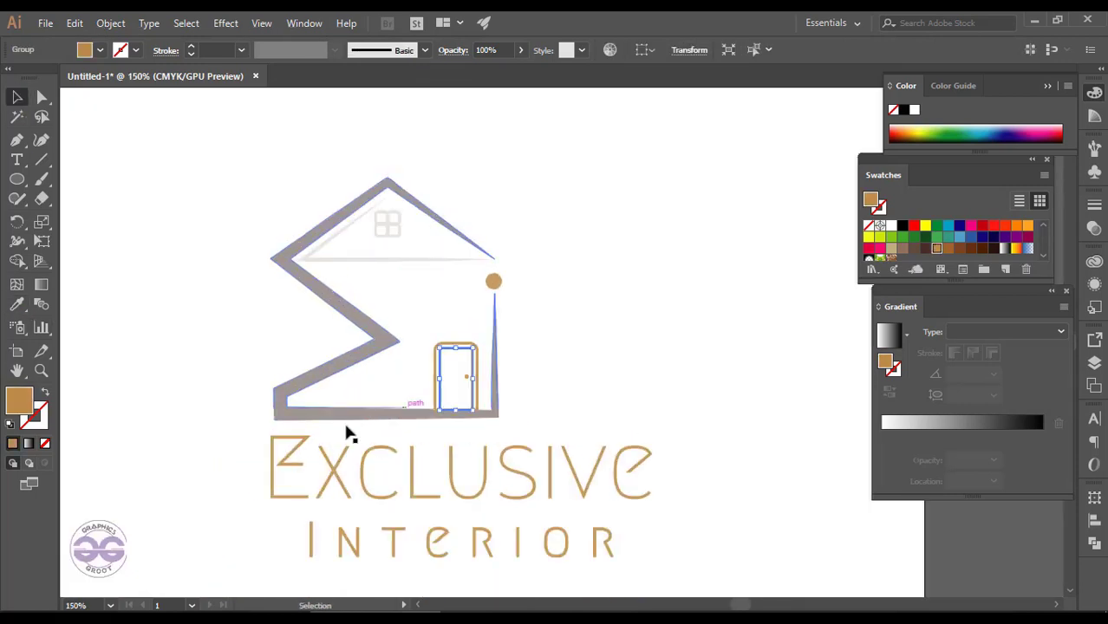
{"action": "left_click", "coordinate": [45, 392]}
{"action": "key", "text": "ctrl+shift+a"}
{"action": "left_click", "coordinate": [459, 351]}
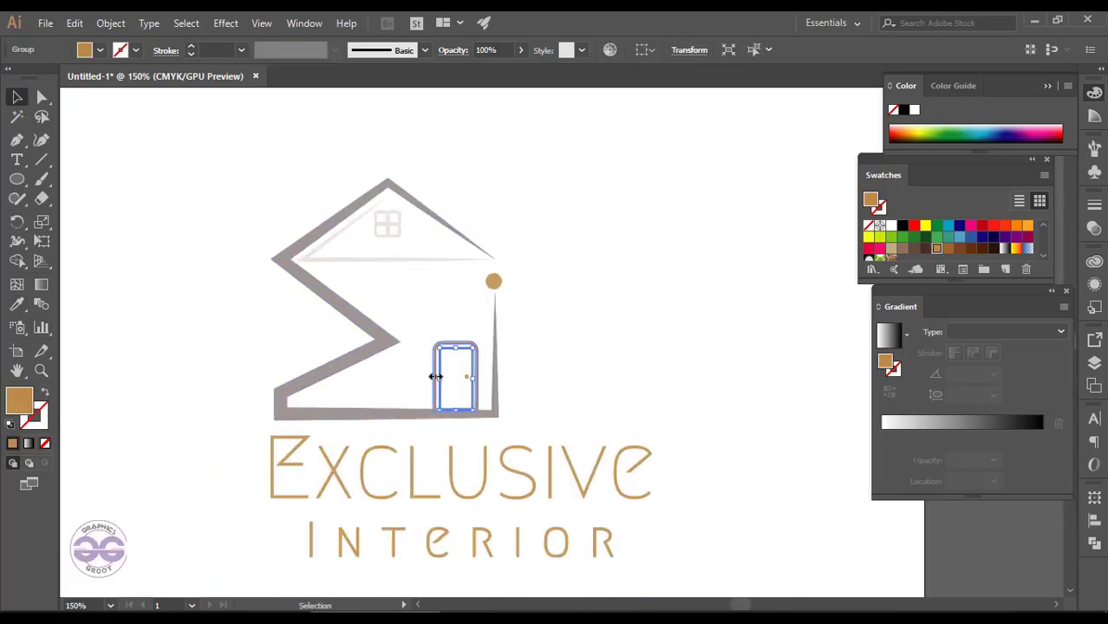
{"action": "left_click", "coordinate": [45, 392]}
{"action": "left_click", "coordinate": [588, 403]}
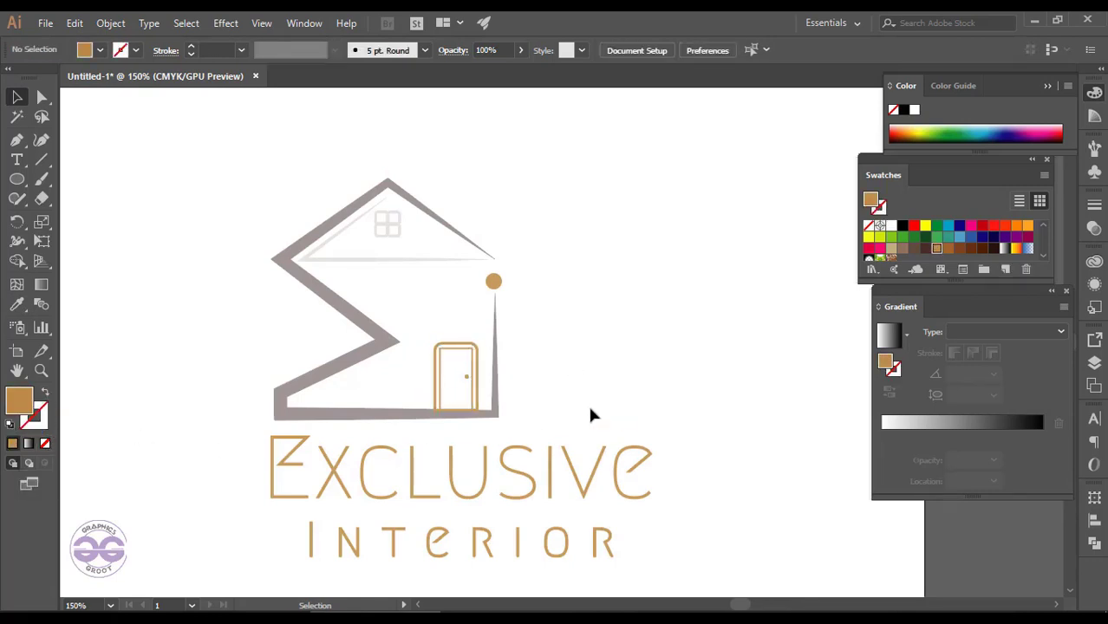
{"action": "left_click", "coordinate": [471, 365]}
- Recolour the door dusty pink, sampled from a mood-board circle
{"action": "scroll", "coordinate": [467, 352], "scroll_direction": "down", "scroll_amount": 2}
{"action": "scroll", "coordinate": [452, 338], "scroll_direction": "up", "scroll_amount": 2}
{"action": "scroll", "coordinate": [452, 338], "scroll_direction": "up", "scroll_amount": 3}
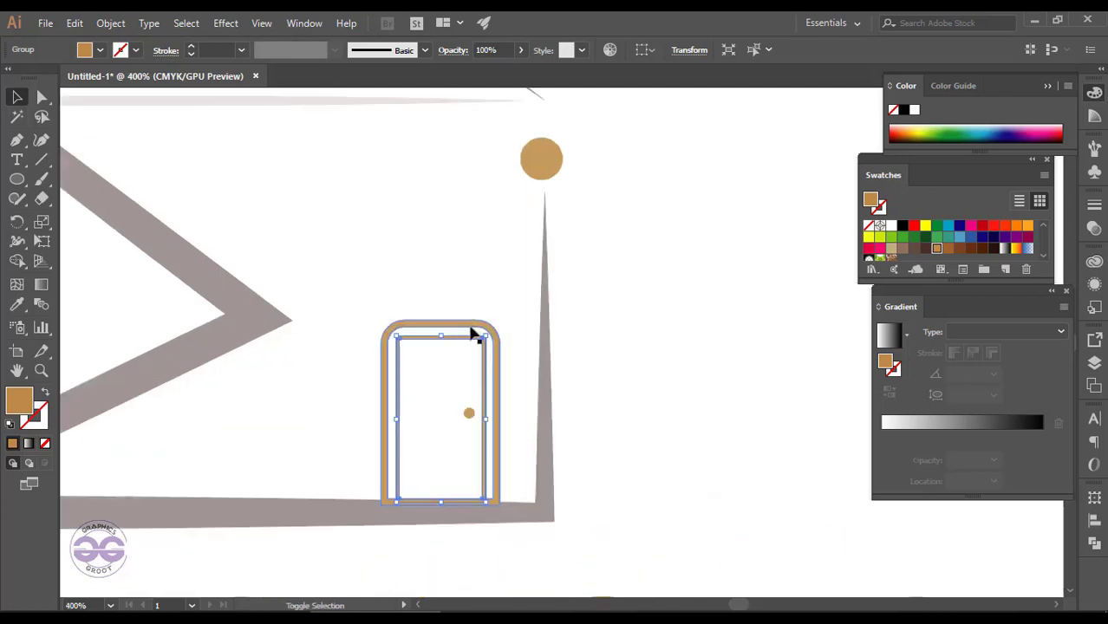
{"action": "key", "text": "ctrl+0"}
{"action": "left_click", "coordinate": [16, 304]}
{"action": "left_click", "coordinate": [139, 208]}
{"action": "left_click", "coordinate": [526, 209], "text": "ctrl"}
- Colour the orange dot above the door grey from the top circle
{"action": "left_click", "coordinate": [487, 284], "text": "ctrl"}
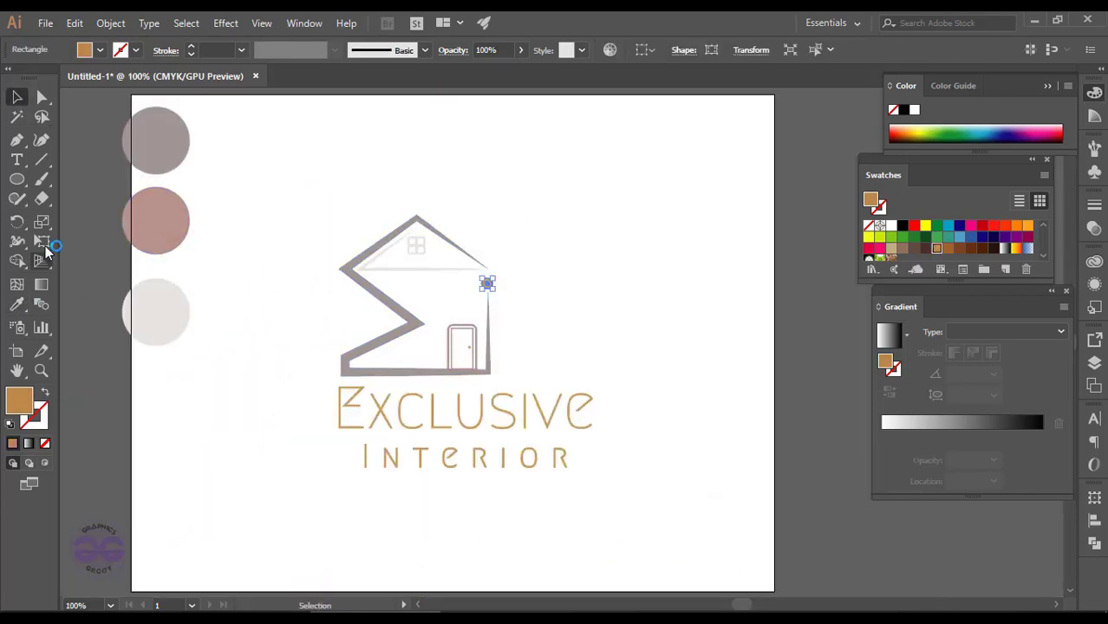
{"action": "left_click", "coordinate": [162, 138]}
{"action": "key", "text": "v"}
{"action": "left_click", "coordinate": [249, 337]}
- Ungroup the Exclusive Interior text and give Exclusive the top circle's grey
{"action": "left_click_drag", "start_coordinate": [299, 450], "coordinate": [593, 423]}
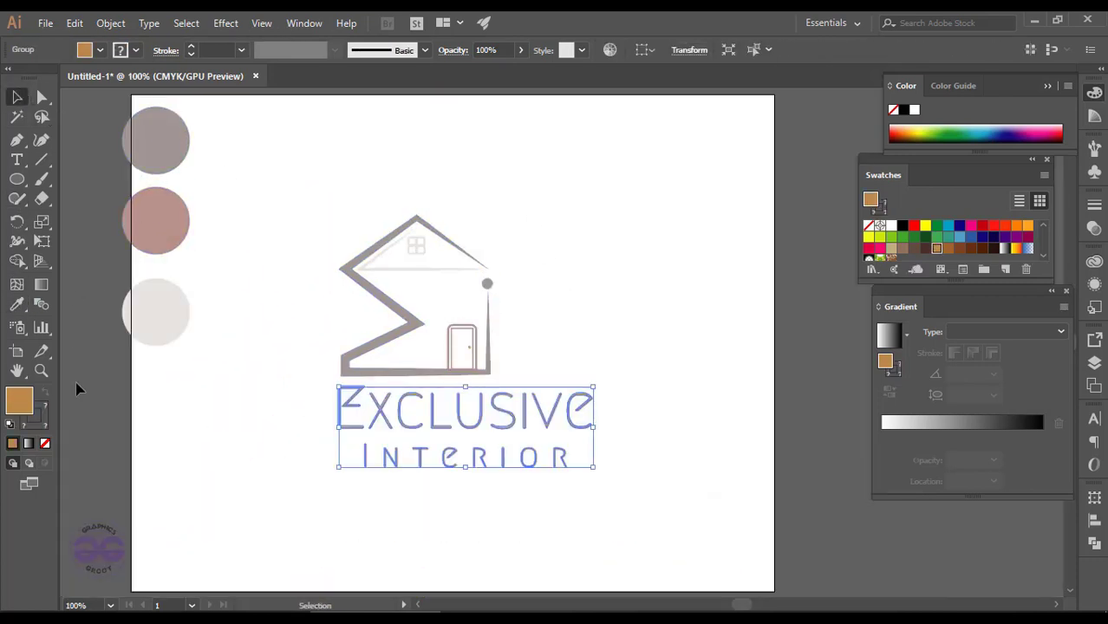
{"action": "right_click", "coordinate": [412, 425]}
{"action": "left_click", "coordinate": [459, 239]}
{"action": "left_click", "coordinate": [343, 436]}
{"action": "left_click", "coordinate": [365, 411]}
{"action": "left_click", "coordinate": [16, 304]}
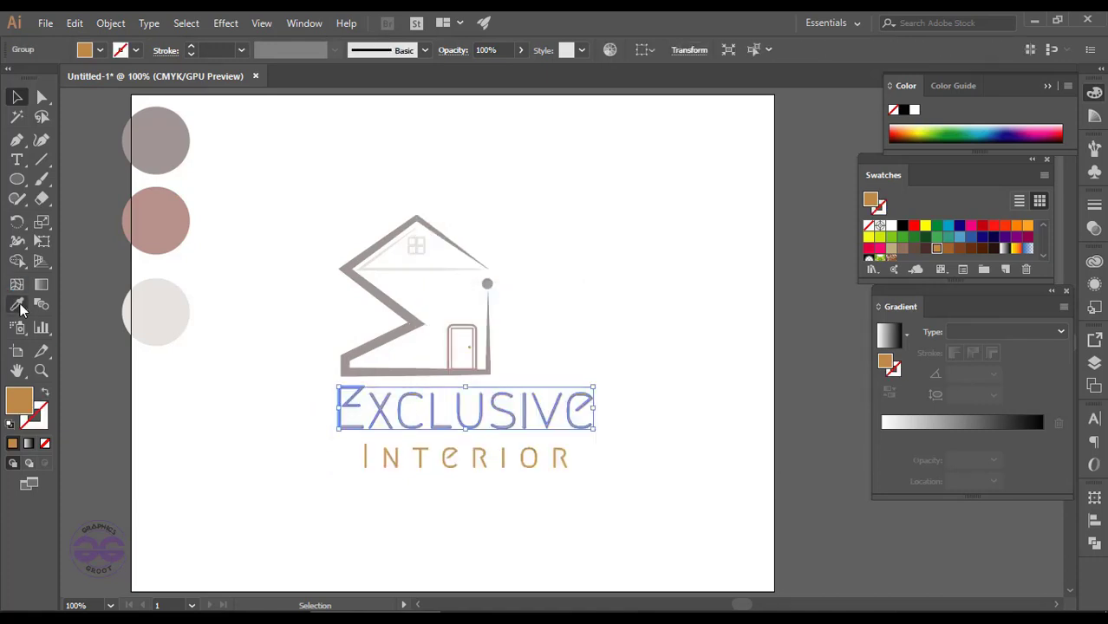
{"action": "left_click", "coordinate": [156, 139]}
- Give Interior the light grey of the third circle
{"action": "left_click", "coordinate": [16, 97]}
{"action": "left_click", "coordinate": [520, 460]}
{"action": "left_click", "coordinate": [17, 303]}
{"action": "left_click", "coordinate": [156, 312]}
- Shrink the house icon about its centre and move it above Exclusive
{"action": "left_click", "coordinate": [267, 275], "text": "ctrl"}
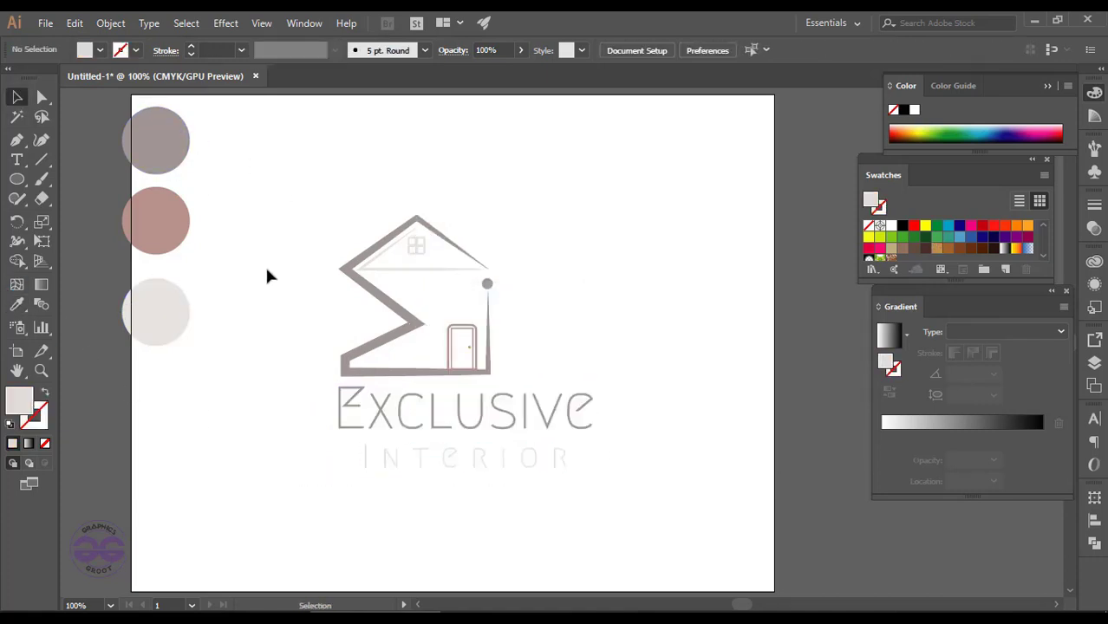
{"action": "left_click_drag", "start_coordinate": [295, 455], "coordinate": [602, 516]}
{"action": "left_click", "coordinate": [407, 286]}
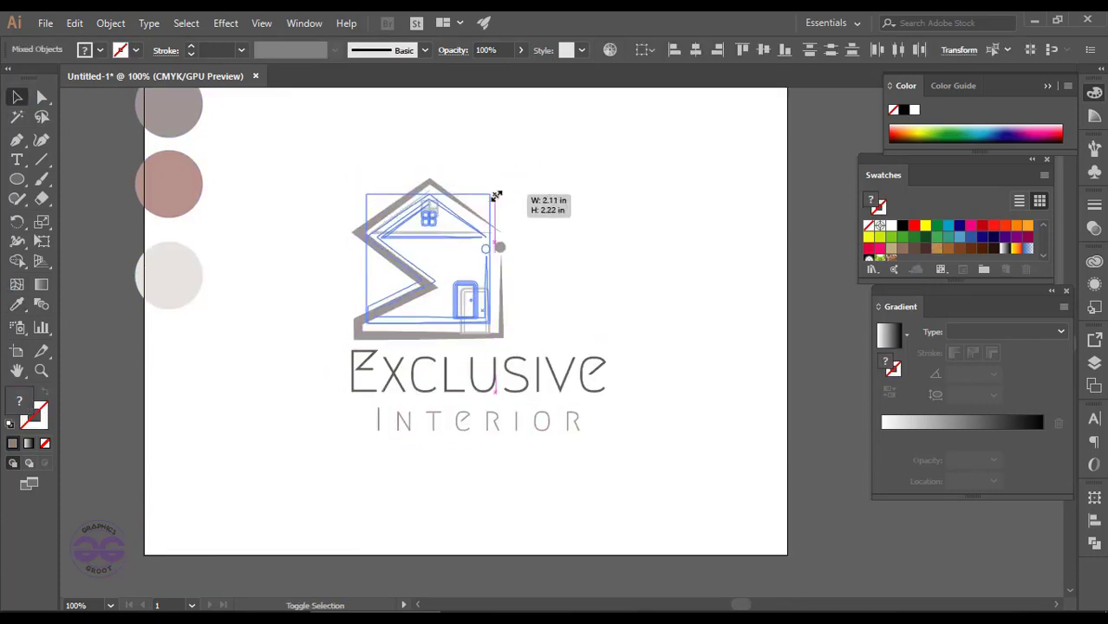
{"action": "left_click_drag", "start_coordinate": [506, 186], "coordinate": [481, 206]}
{"action": "left_click", "coordinate": [535, 264]}
{"action": "left_click_drag", "start_coordinate": [428, 287], "coordinate": [403, 310]}
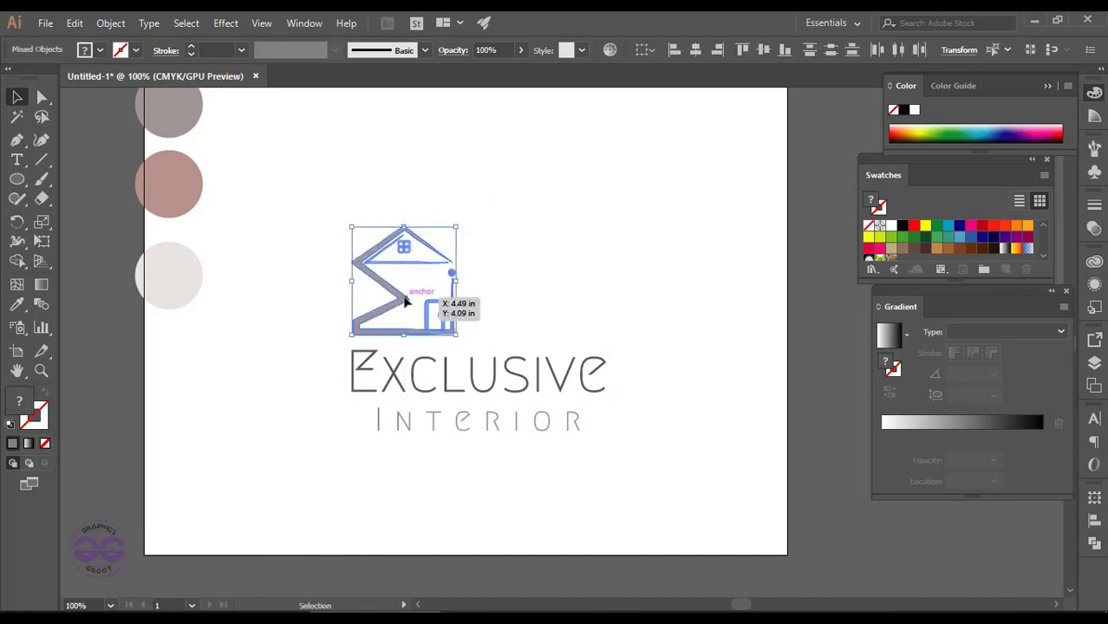
{"action": "left_click", "coordinate": [325, 386]}
- Resize the house icon again, checking its size against the text
{"action": "left_click_drag", "start_coordinate": [325, 386], "coordinate": [700, 466]}
{"action": "left_click", "coordinate": [701, 466]}
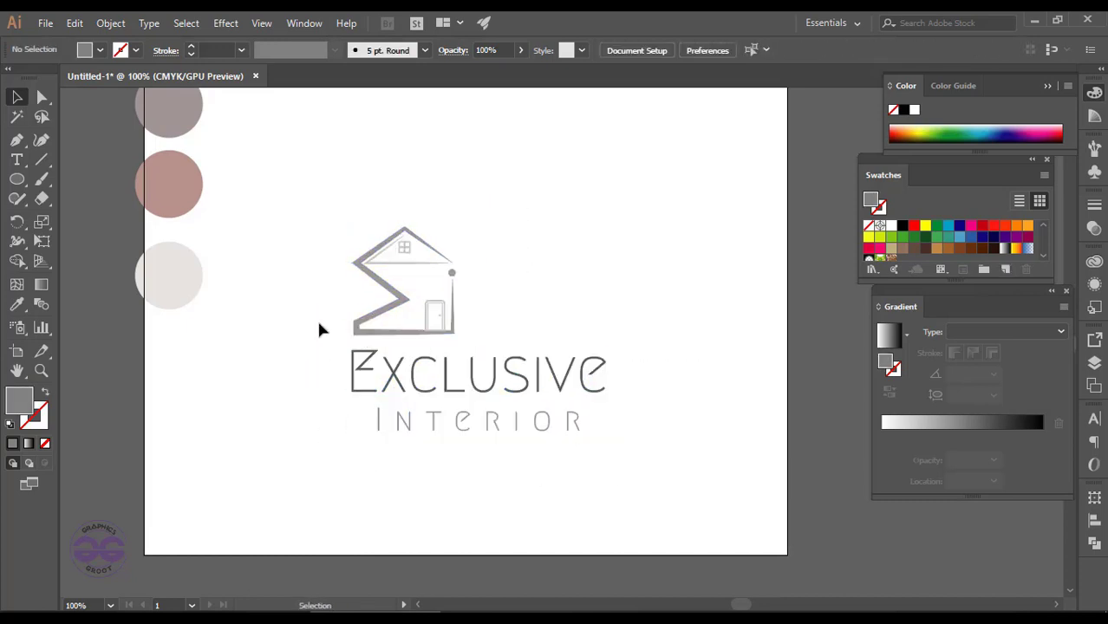
{"action": "left_click", "coordinate": [416, 293]}
{"action": "left_click_drag", "start_coordinate": [428, 514], "coordinate": [589, 197]}
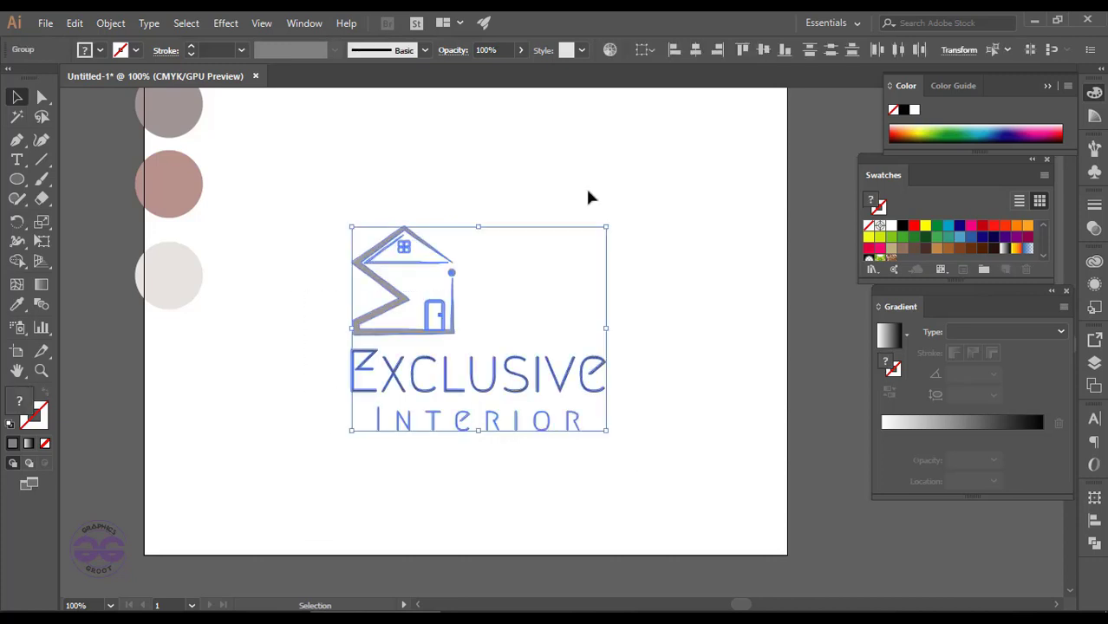
{"action": "left_click", "coordinate": [681, 269]}
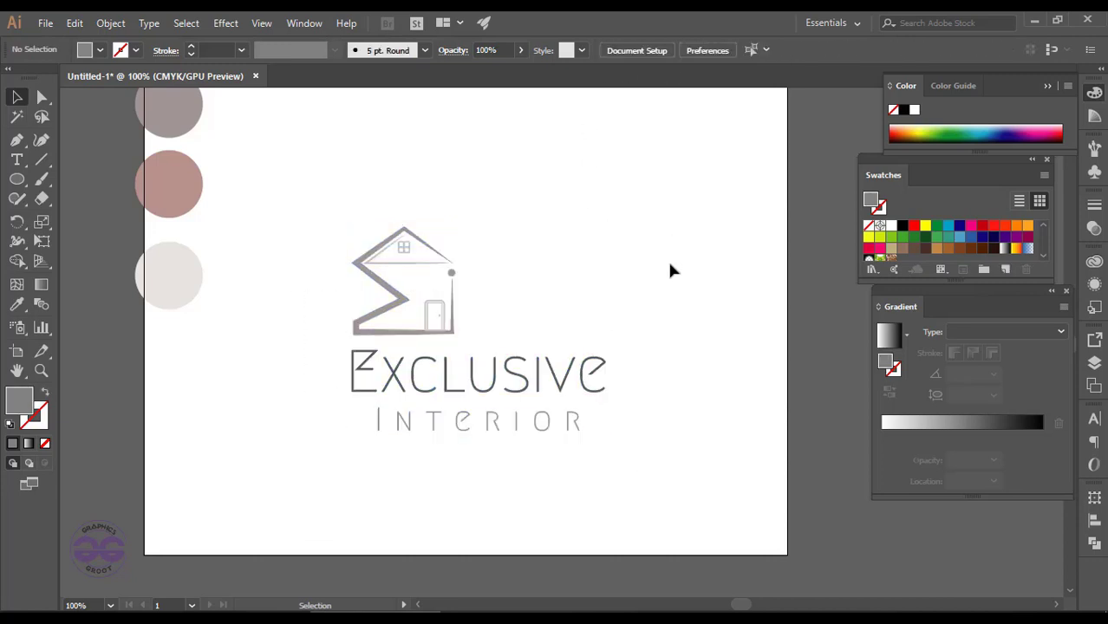
{"action": "left_click_drag", "start_coordinate": [401, 279], "coordinate": [482, 222]}
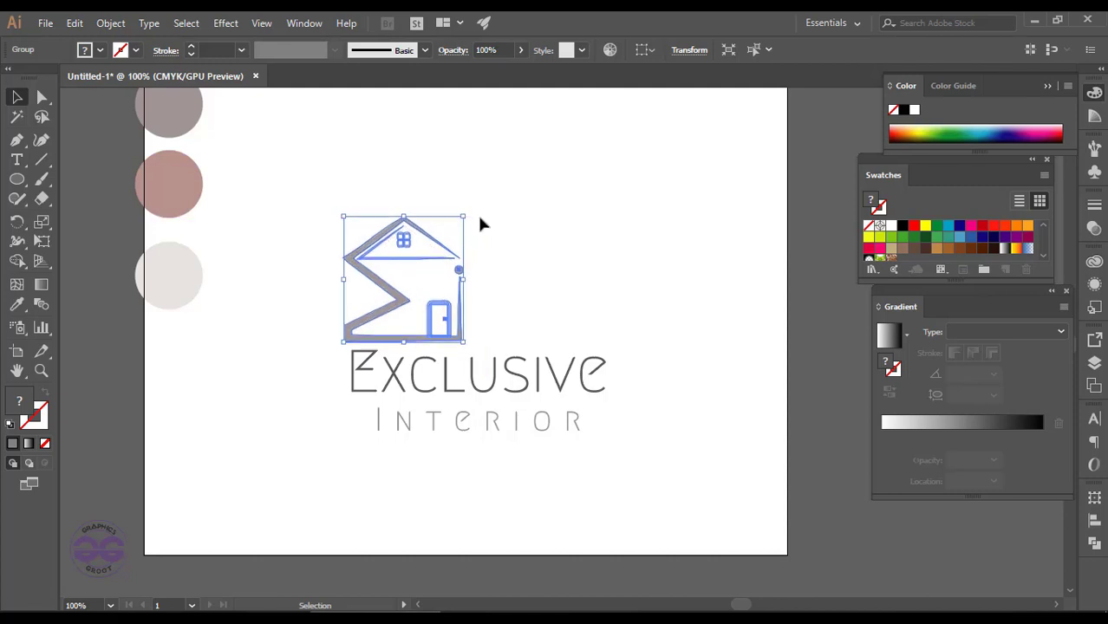
{"action": "left_click", "coordinate": [627, 296]}
{"action": "left_click", "coordinate": [512, 424]}
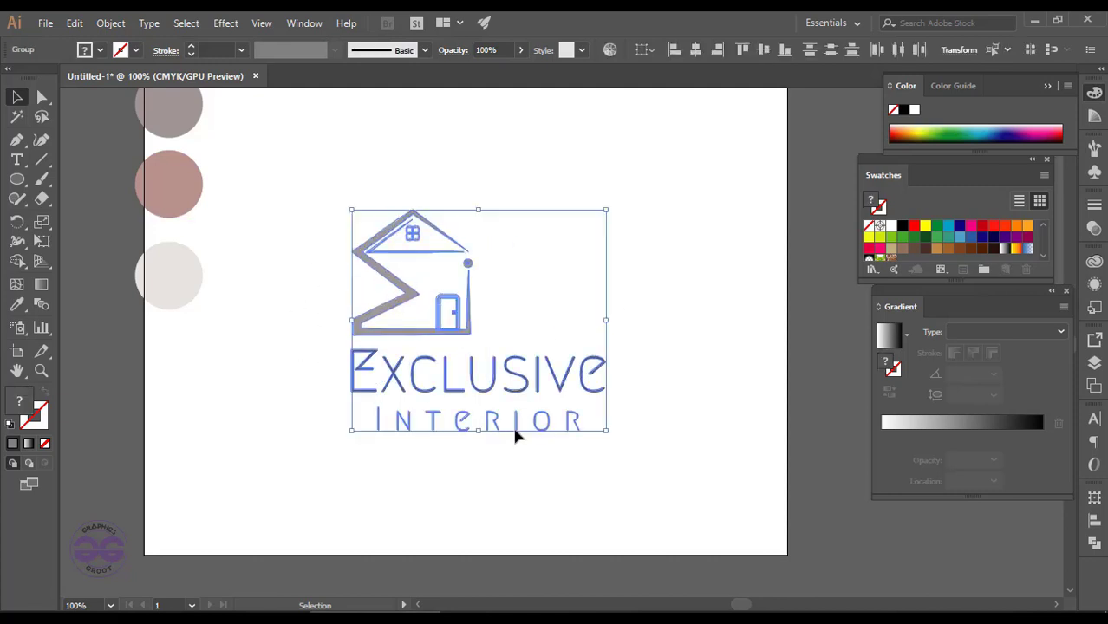
{"action": "left_click", "coordinate": [675, 423]}
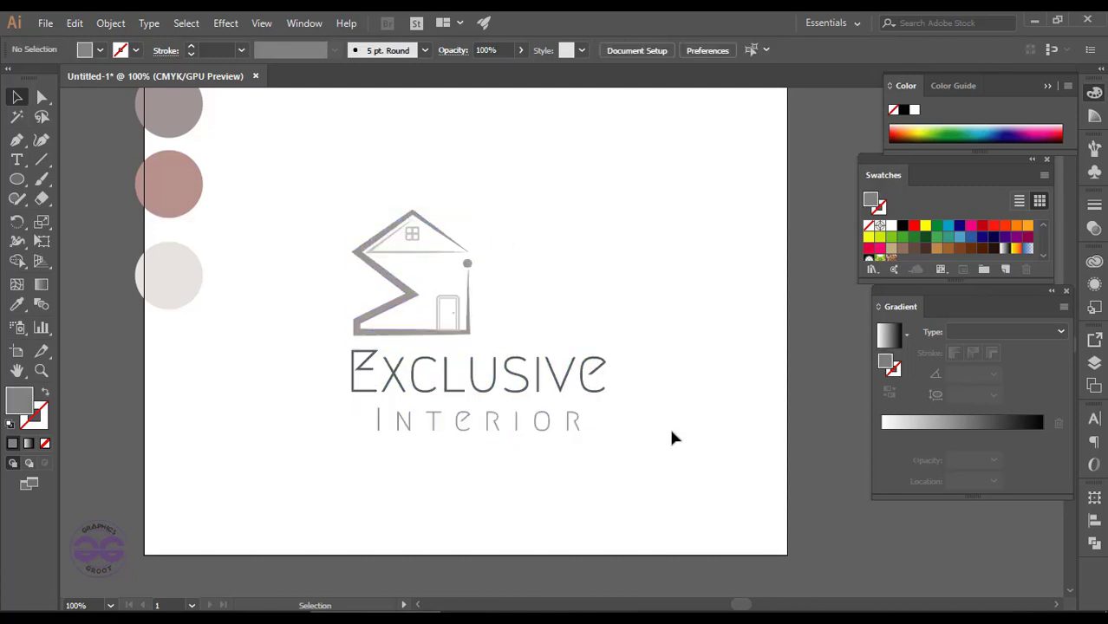
- Move the house right and horizontally centre it with the text
{"action": "left_click_drag", "start_coordinate": [468, 310], "coordinate": [529, 319]}
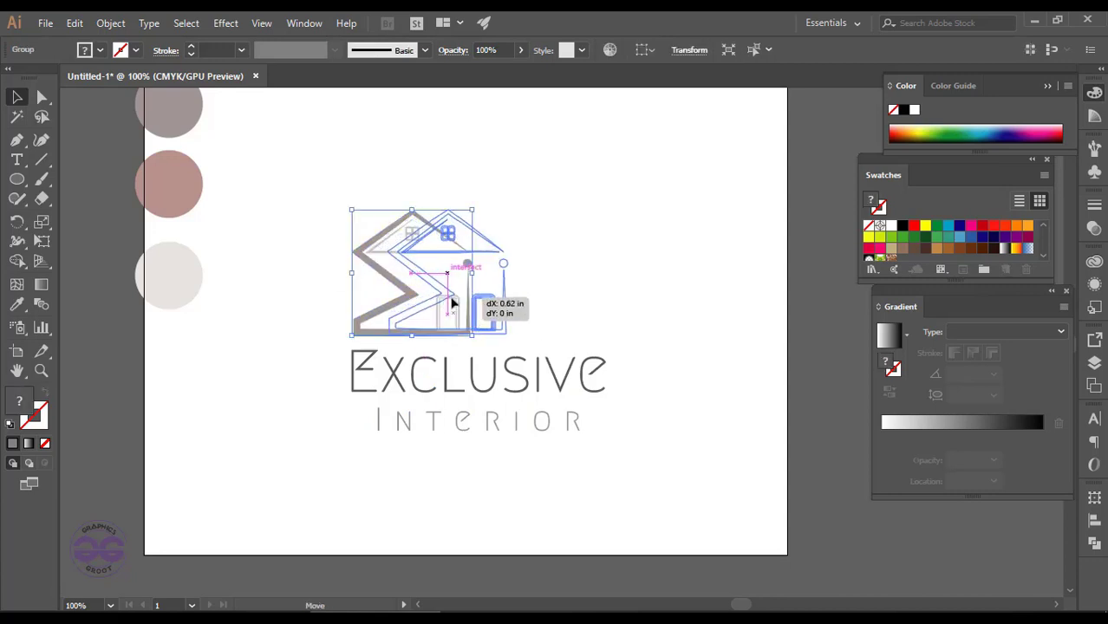
{"action": "left_click", "coordinate": [479, 457]}
{"action": "key", "text": "ctrl+a"}
{"action": "left_click", "coordinate": [699, 52]}
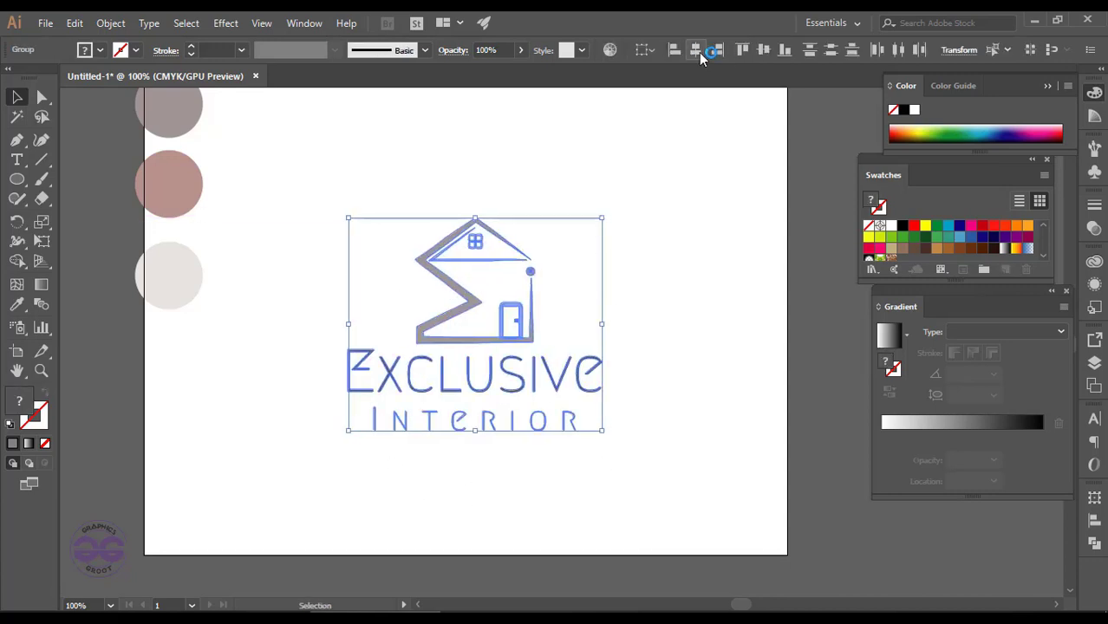
{"action": "left_click", "coordinate": [657, 334]}
- Nudge the Exclusive Interior text slightly lower
{"action": "left_click_drag", "start_coordinate": [318, 396], "coordinate": [612, 449]}
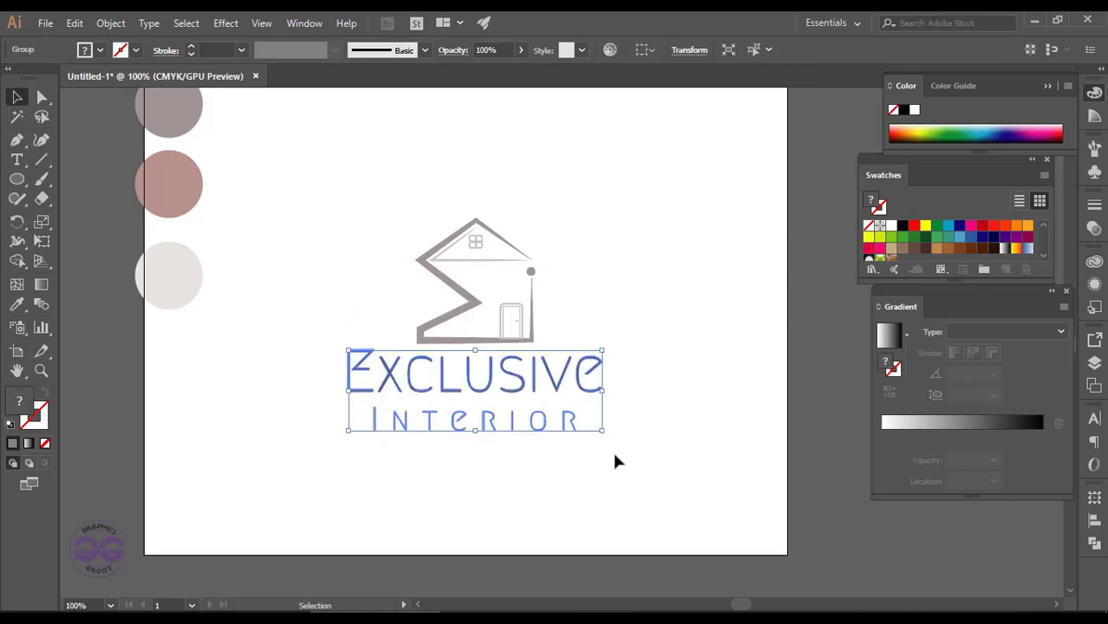
{"action": "left_click", "coordinate": [607, 485]}
{"action": "left_click_drag", "start_coordinate": [326, 377], "coordinate": [636, 477]}
{"action": "left_click", "coordinate": [588, 477]}
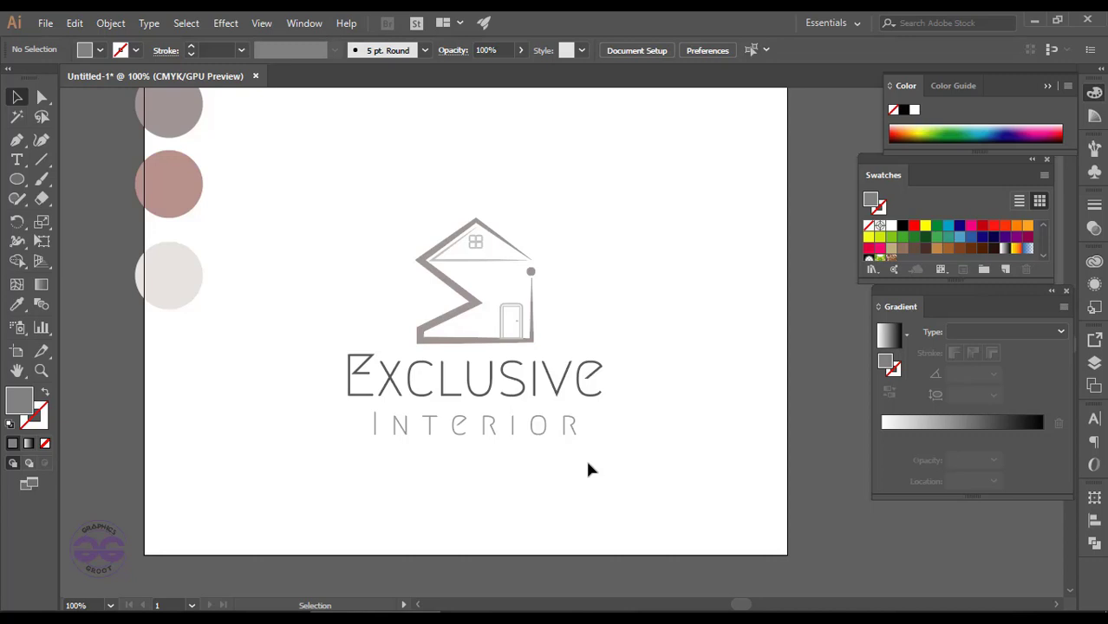
- Zoom in and swap the door's fill and stroke colours
{"action": "scroll", "coordinate": [529, 309], "scroll_direction": "up", "scroll_amount": 2}
{"action": "scroll", "coordinate": [529, 310], "scroll_direction": "up", "scroll_amount": 4}
{"action": "left_click", "coordinate": [475, 314]}
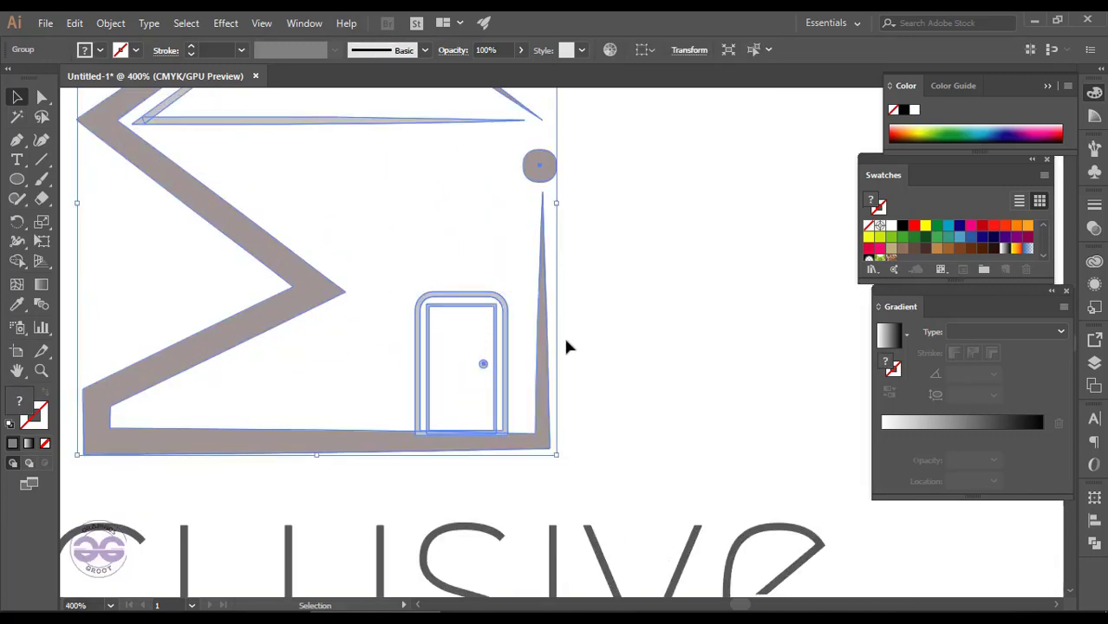
{"action": "right_click", "coordinate": [505, 322]}
{"action": "left_click", "coordinate": [555, 354]}
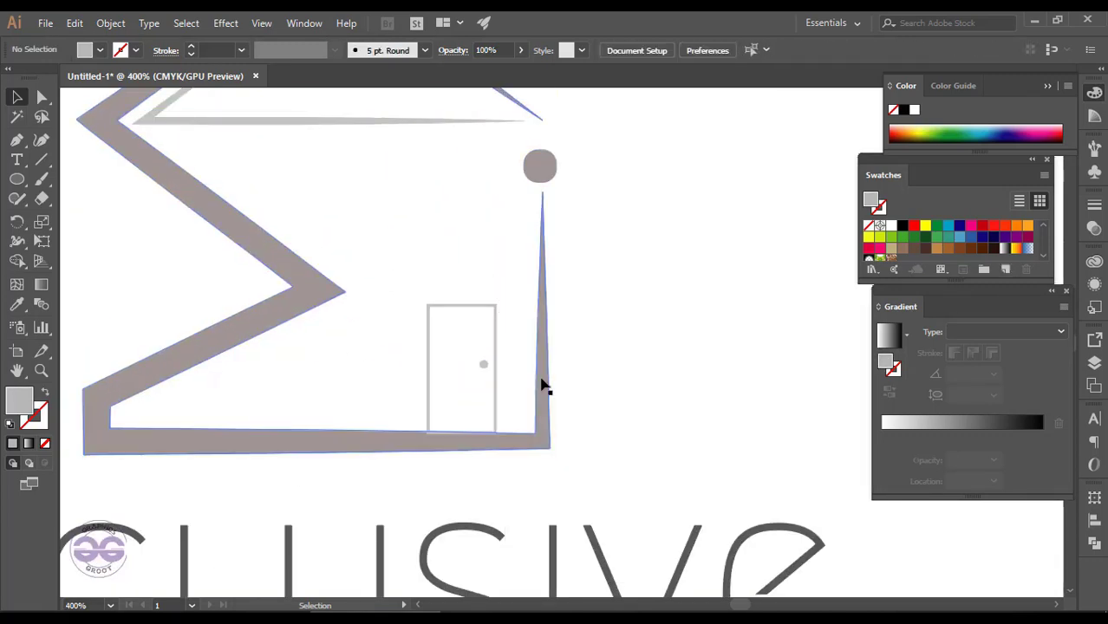
{"action": "left_click", "coordinate": [434, 403]}
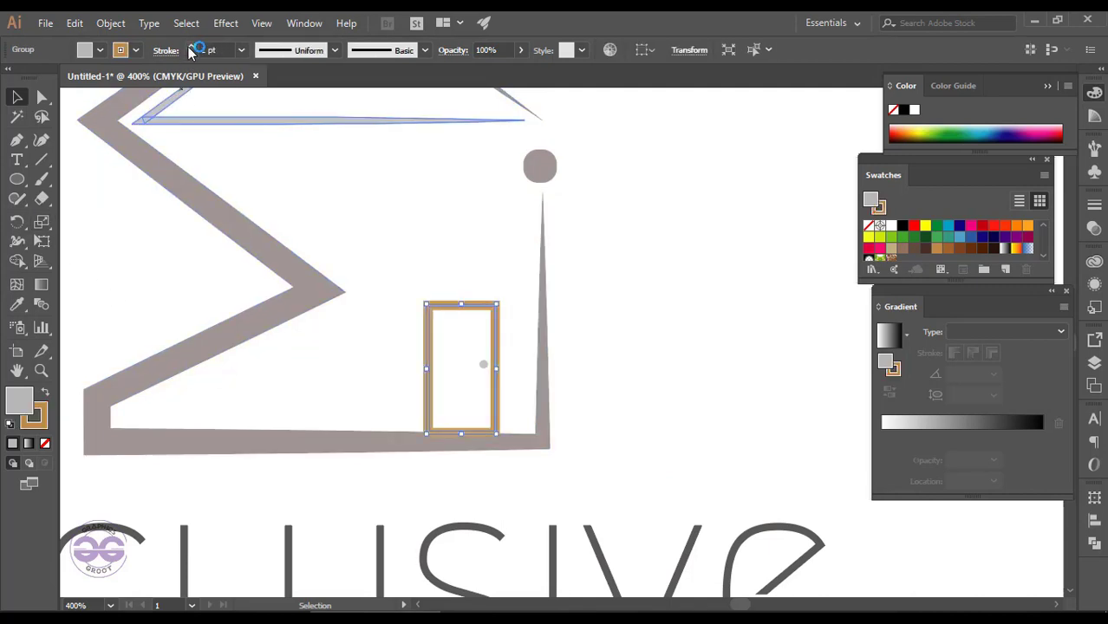
{"action": "left_click", "coordinate": [45, 396]}
{"action": "left_click", "coordinate": [687, 364]}
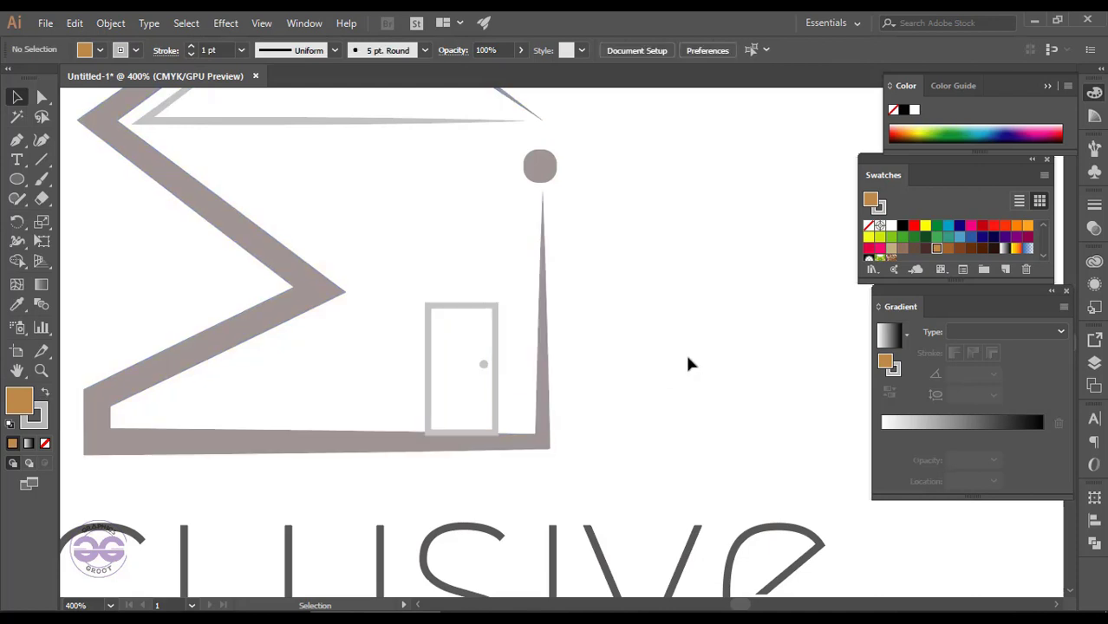
{"action": "left_click", "coordinate": [532, 450]}
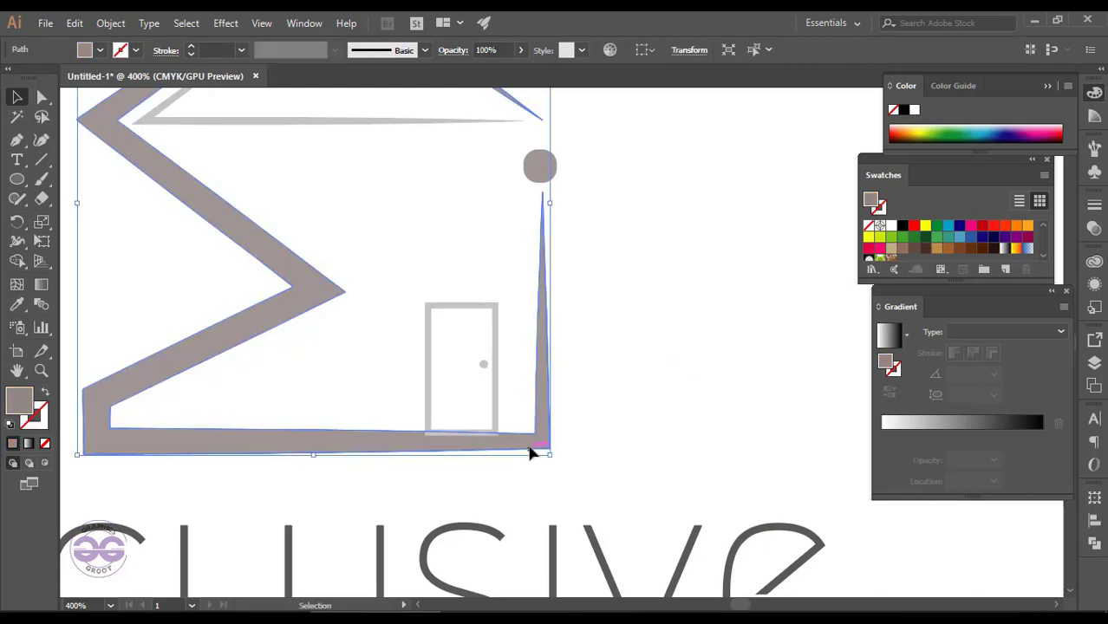
{"action": "left_click", "coordinate": [593, 447]}
- Enlarge the house icon from its corner and move it up slightly
{"action": "scroll", "coordinate": [593, 433], "scroll_direction": "down", "scroll_amount": 1}
{"action": "scroll", "coordinate": [592, 404], "scroll_direction": "down", "scroll_amount": 1}
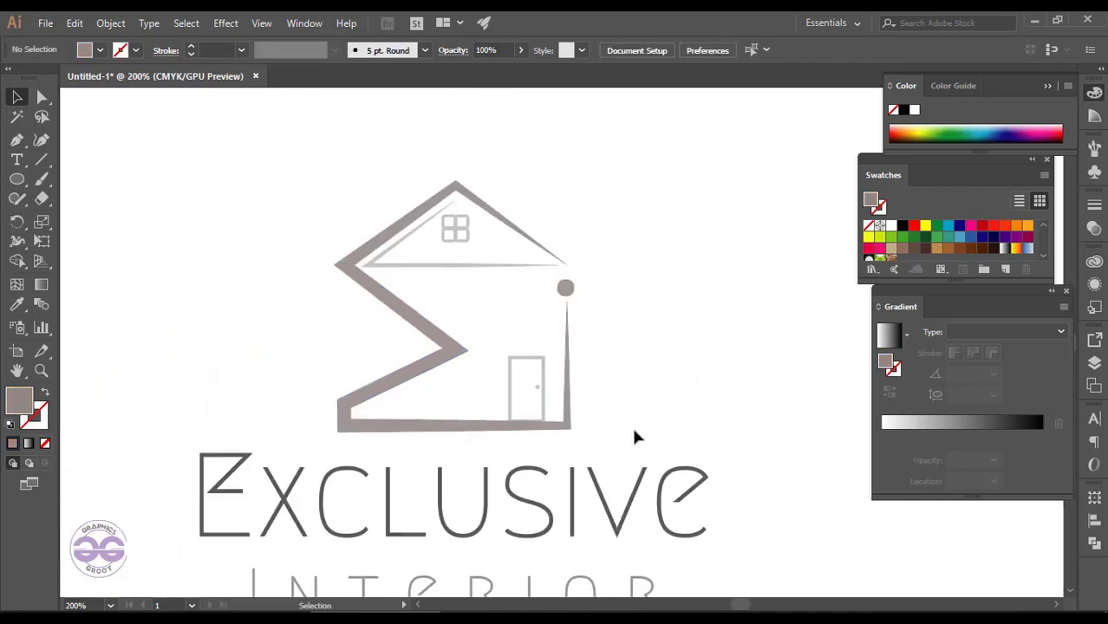
{"action": "scroll", "coordinate": [647, 370], "scroll_direction": "up", "scroll_amount": 1}
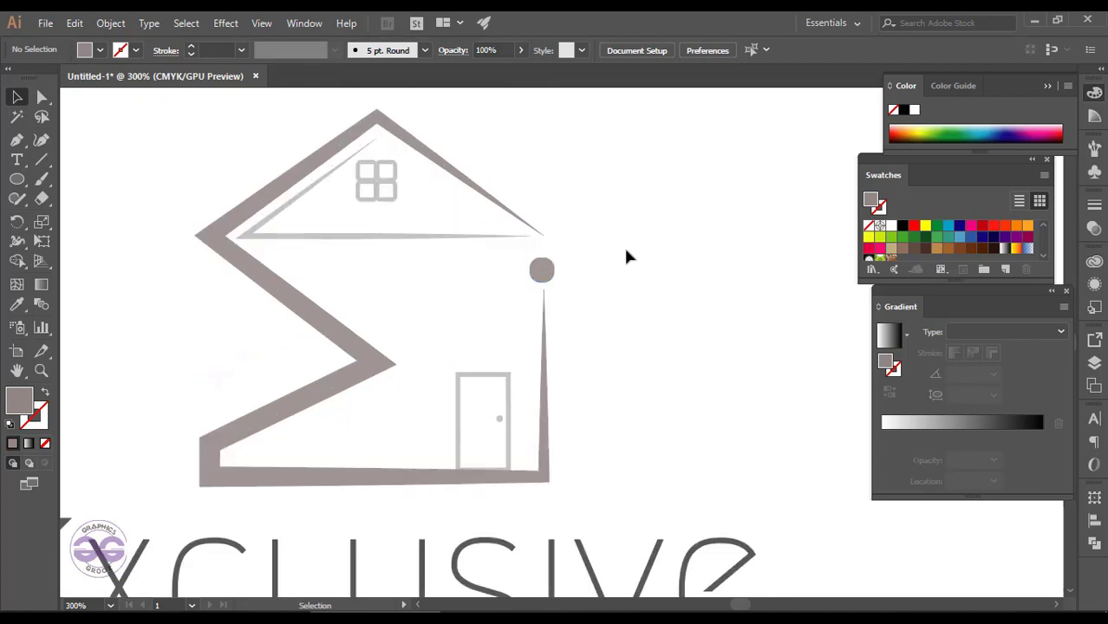
{"action": "scroll", "coordinate": [624, 246], "scroll_direction": "down", "scroll_amount": 2}
{"action": "left_click_drag", "start_coordinate": [355, 195], "coordinate": [629, 325]}
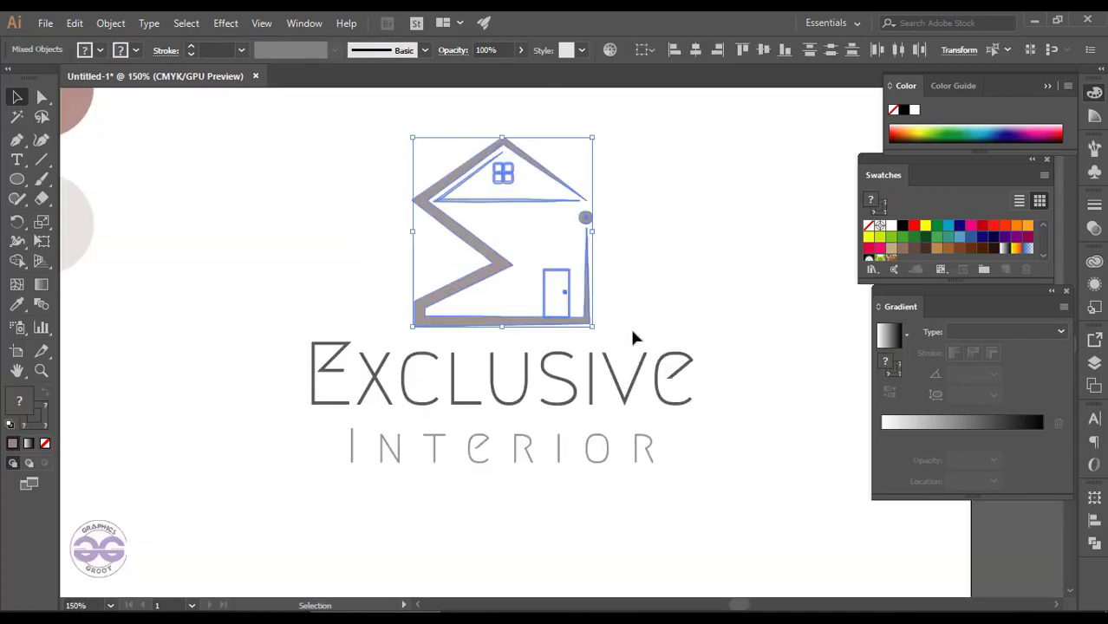
{"action": "left_click", "coordinate": [665, 262]}
{"action": "scroll", "coordinate": [450, 235], "scroll_direction": "up", "scroll_amount": 1}
{"action": "left_click", "coordinate": [446, 235]}
{"action": "left_click_drag", "start_coordinate": [413, 154], "coordinate": [395, 136]}
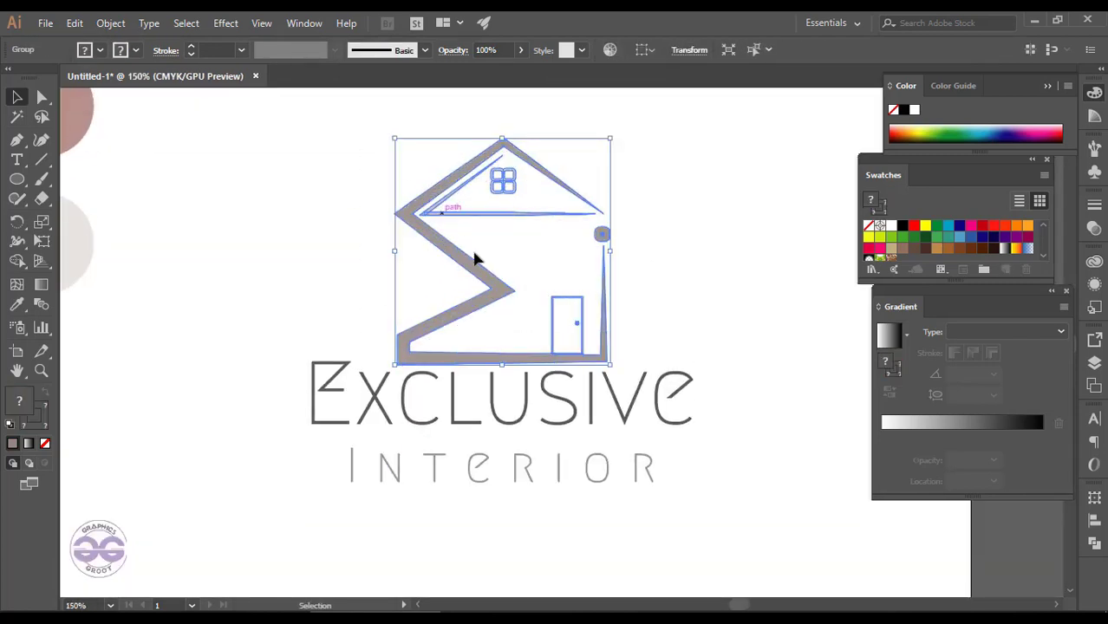
{"action": "left_click_drag", "start_coordinate": [475, 255], "coordinate": [475, 240]}
{"action": "left_click", "coordinate": [305, 299]}
- Scale the whole logo, house and text, down about its centre
{"action": "scroll", "coordinate": [314, 301], "scroll_direction": "down", "scroll_amount": 1}
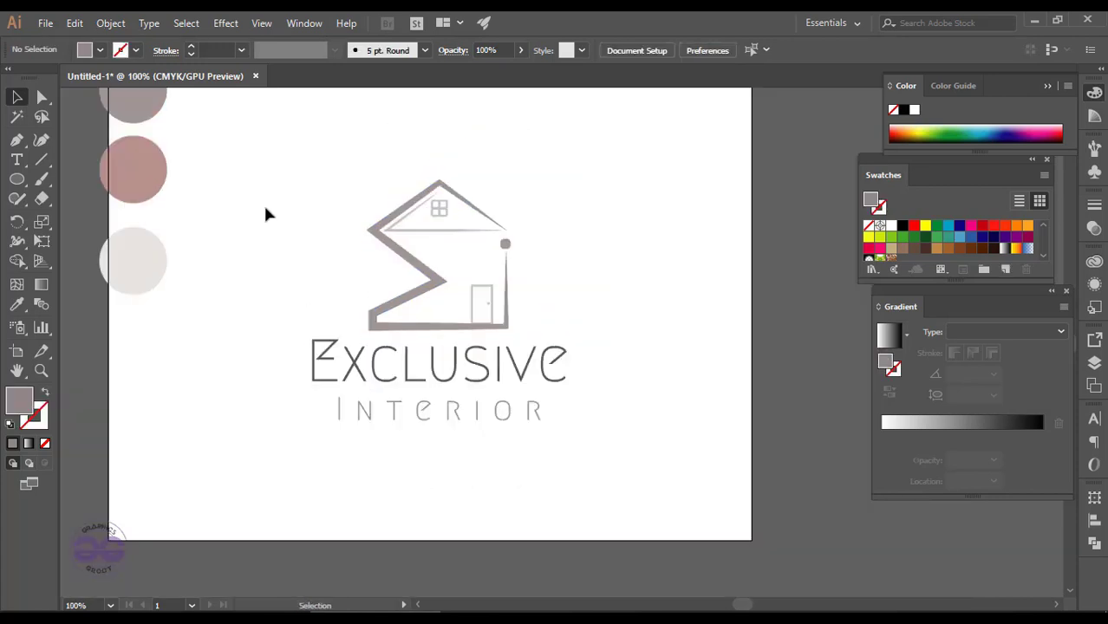
{"action": "left_click_drag", "start_coordinate": [264, 208], "coordinate": [563, 431]}
{"action": "left_click_drag", "start_coordinate": [307, 258], "coordinate": [572, 429]}
{"action": "left_click", "coordinate": [666, 262]}
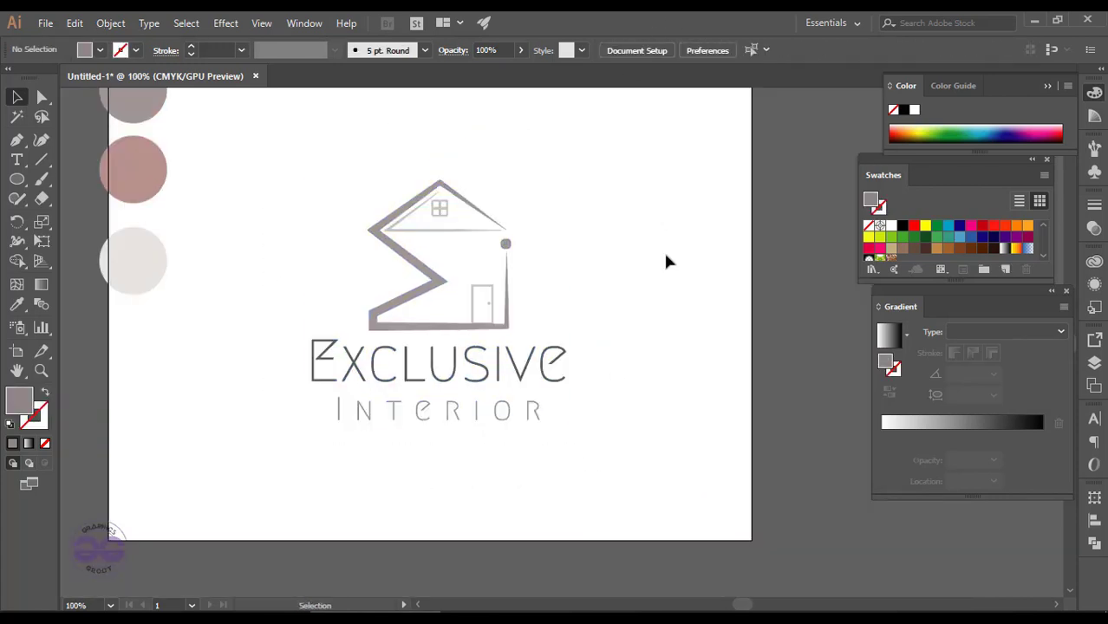
{"action": "left_click_drag", "start_coordinate": [353, 400], "coordinate": [606, 471]}
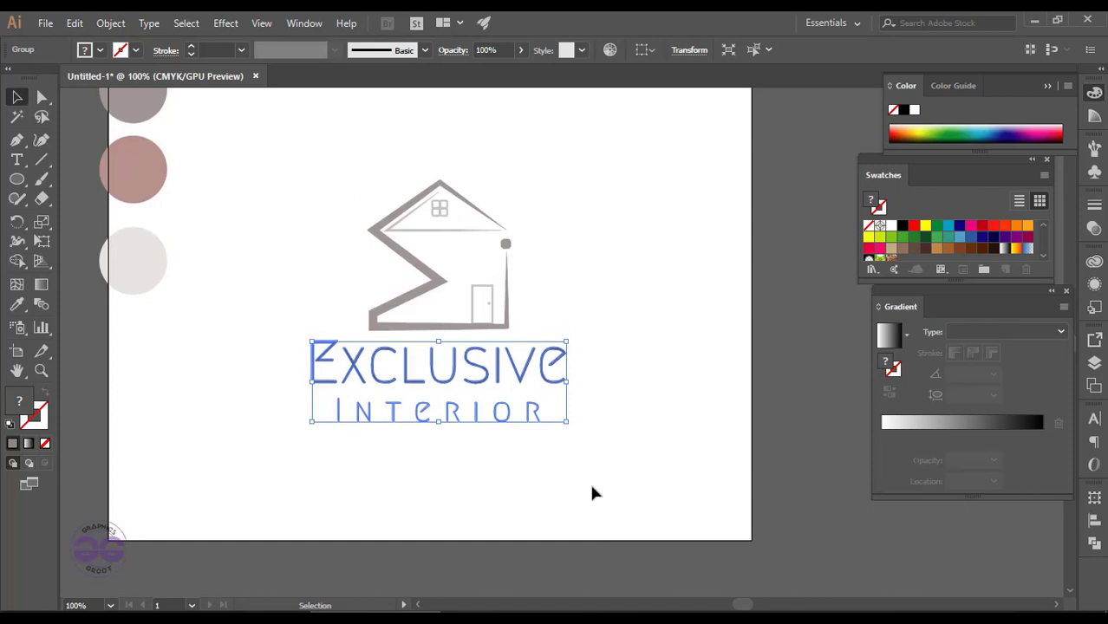
{"action": "left_click", "coordinate": [593, 468]}
{"action": "left_click_drag", "start_coordinate": [296, 164], "coordinate": [595, 435]}
{"action": "left_click_drag", "start_coordinate": [549, 184], "coordinate": [536, 208]}
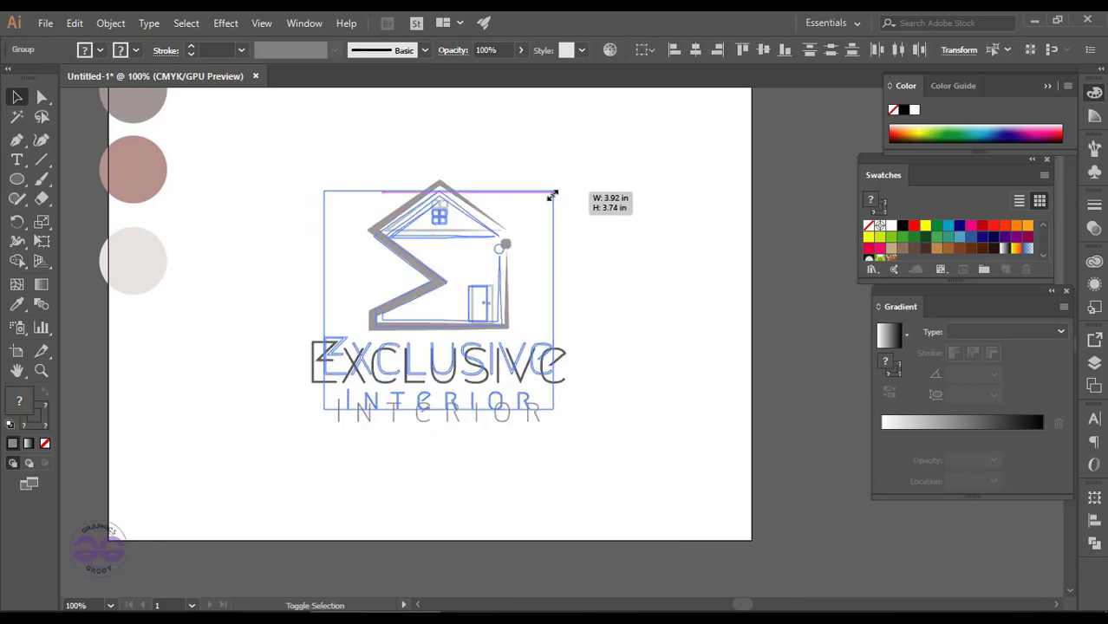
{"action": "left_click", "coordinate": [581, 319]}
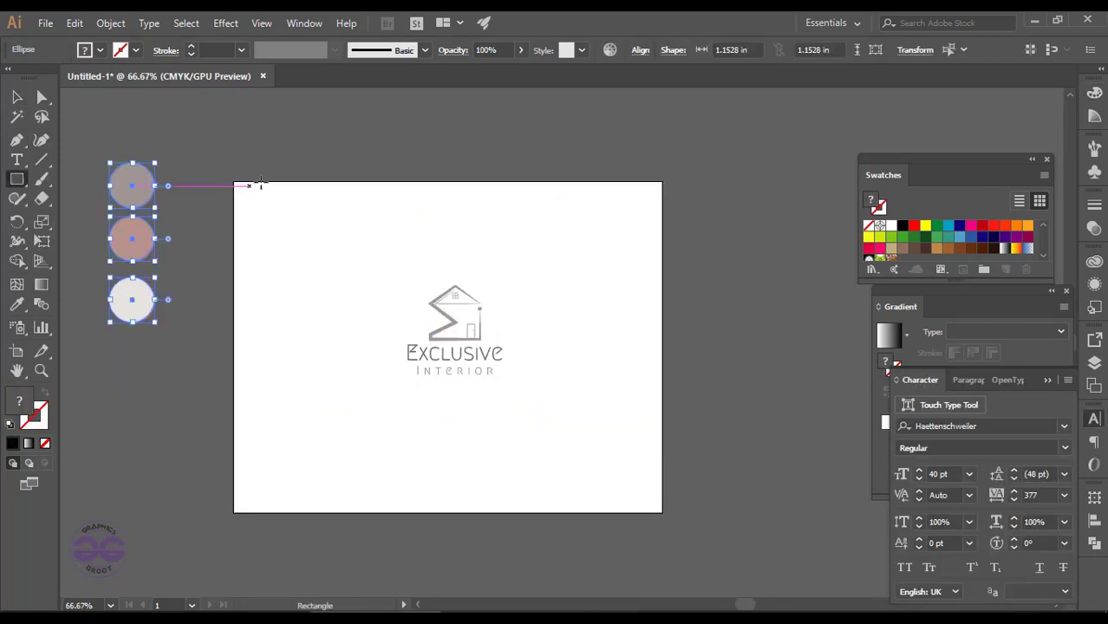
- Draw a black rectangle covering the artboard and send it behind the logo
{"action": "left_click_drag", "start_coordinate": [17, 140], "coordinate": [24, 192]}
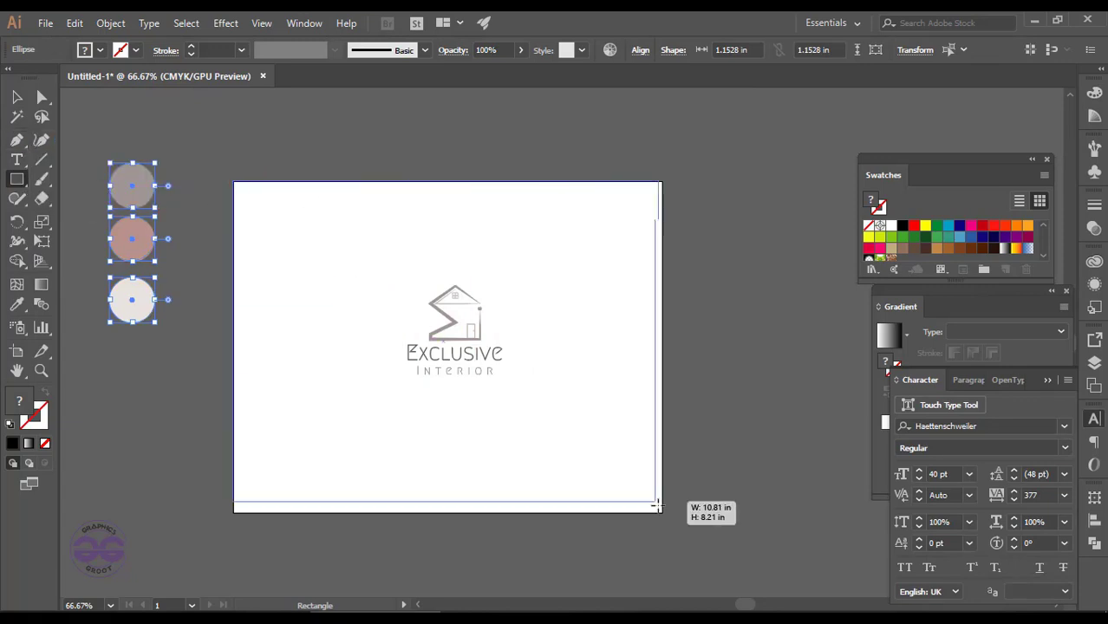
{"action": "left_click_drag", "start_coordinate": [234, 184], "coordinate": [662, 512]}
{"action": "left_click", "coordinate": [13, 100]}
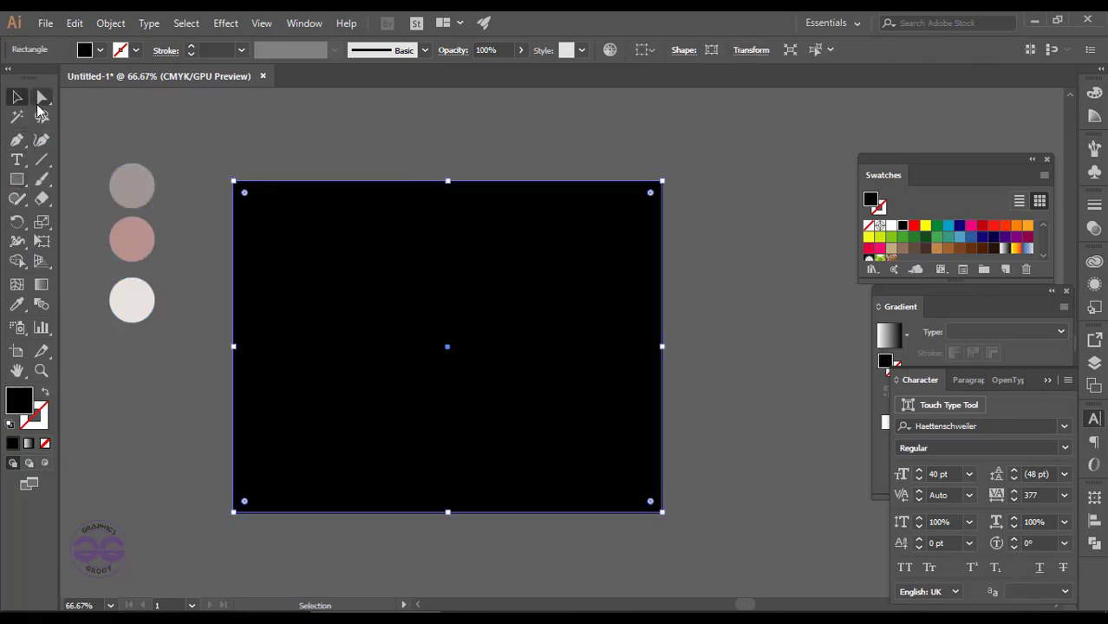
{"action": "key", "text": "ctrl+shift+bracketleft"}
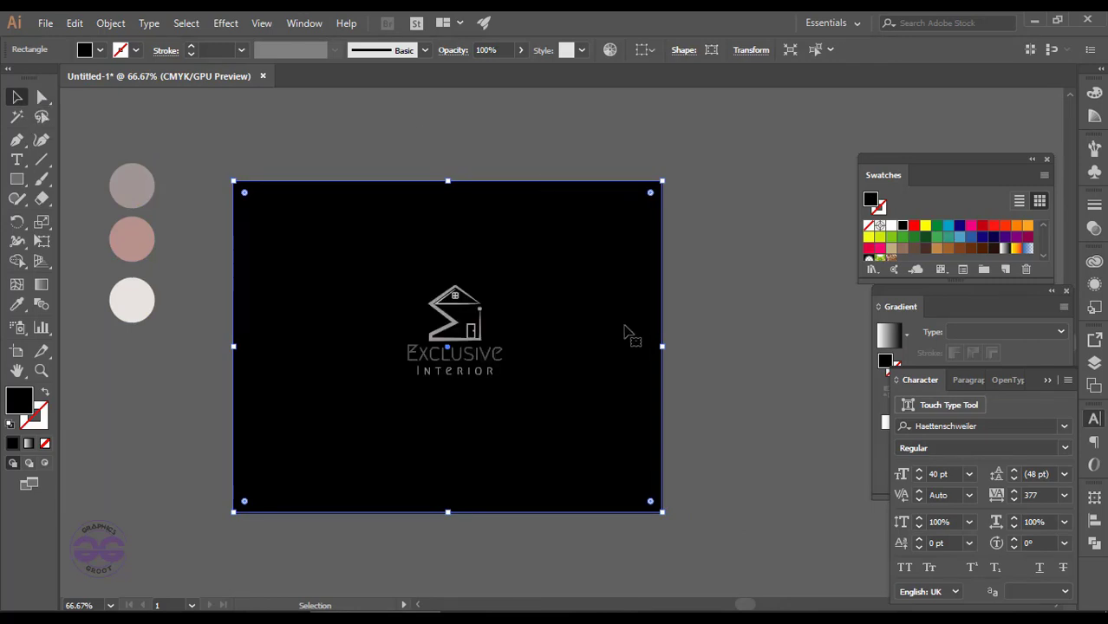
{"action": "left_click", "coordinate": [713, 335]}
{"action": "scroll", "coordinate": [486, 356], "scroll_direction": "up", "scroll_amount": 1}
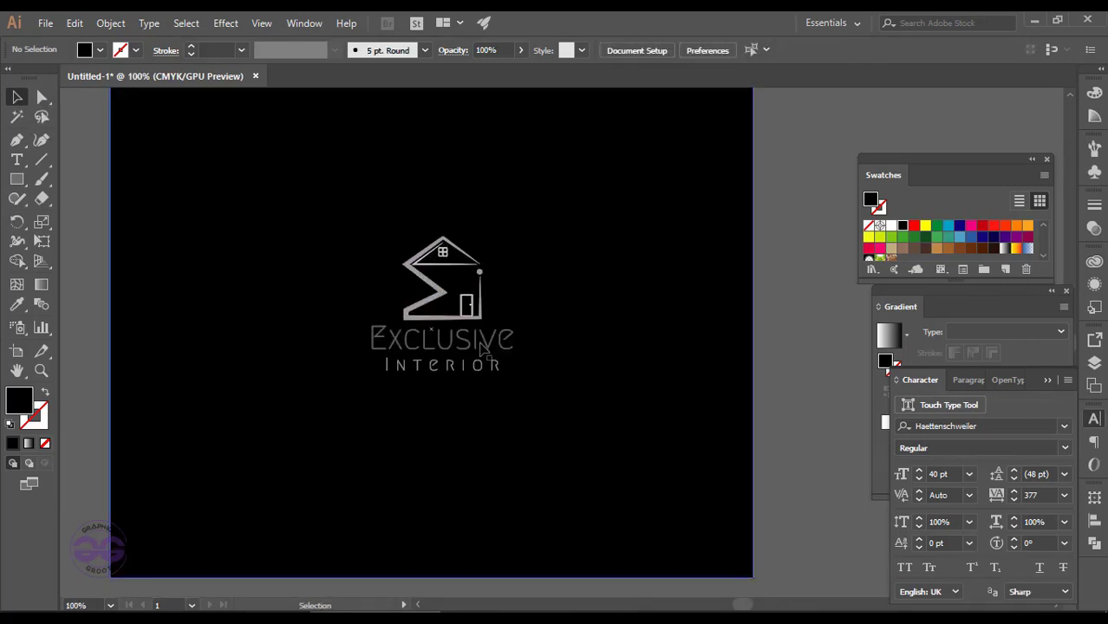
{"action": "scroll", "coordinate": [482, 349], "scroll_direction": "up", "scroll_amount": 1}
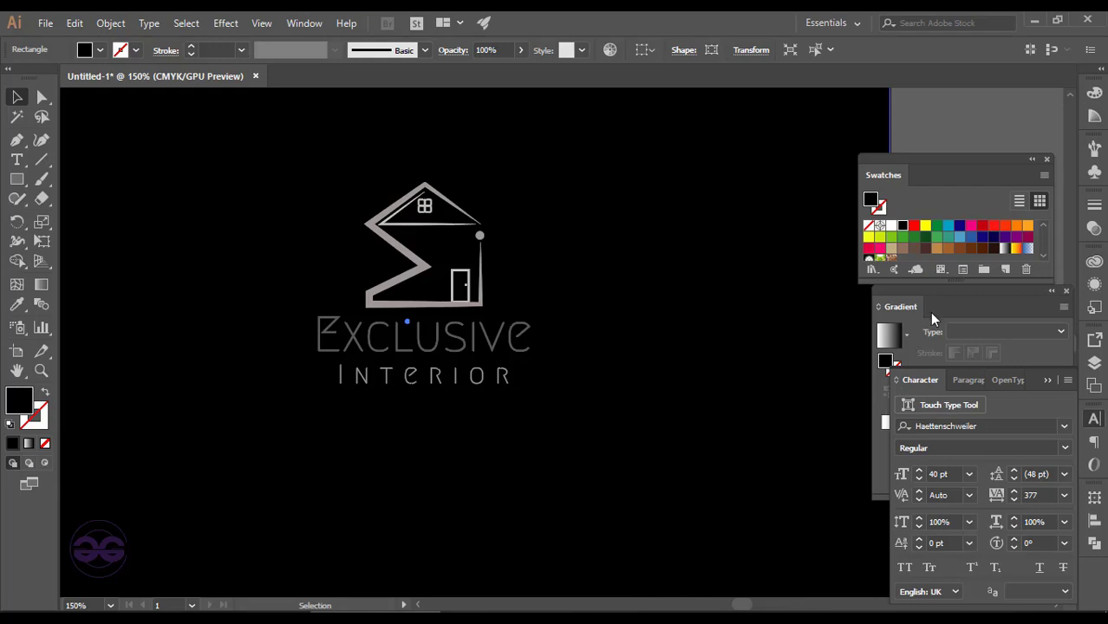
- Apply a linear gradient to the rectangle, darkening the light stop to about 80% K
{"action": "left_click", "coordinate": [933, 319]}
{"action": "left_click", "coordinate": [950, 422]}
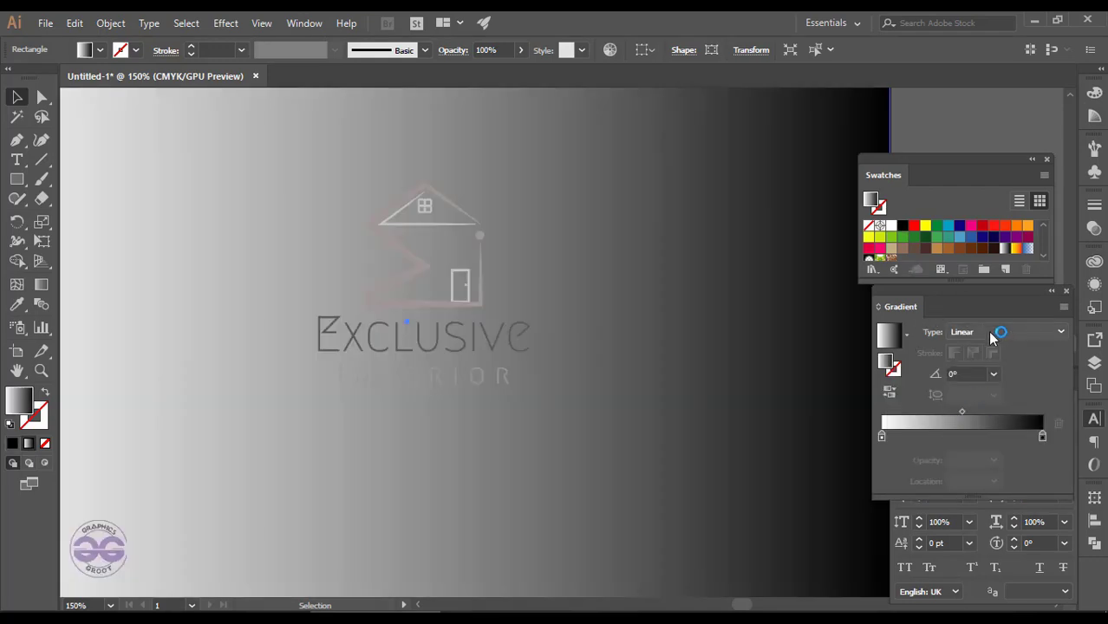
{"action": "double_click", "coordinate": [882, 436]}
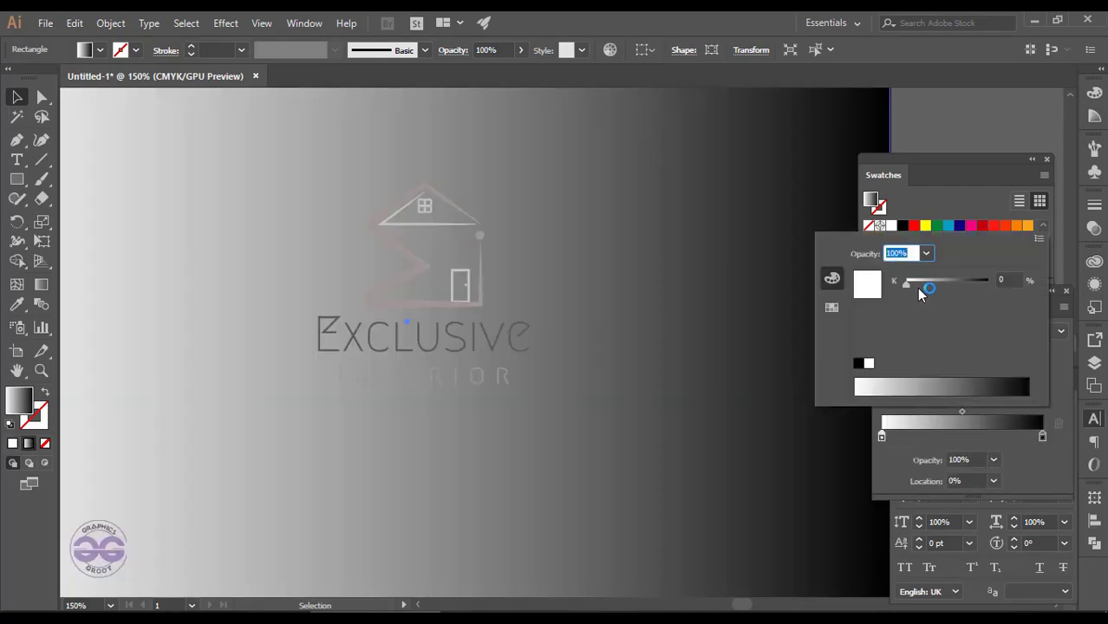
{"action": "mouse_move", "coordinate": [921, 295]}
{"action": "left_mouse_down"}
{"action": "mouse_move", "coordinate": [976, 298]}
{"action": "mouse_move", "coordinate": [978, 282]}
{"action": "left_mouse_up"}
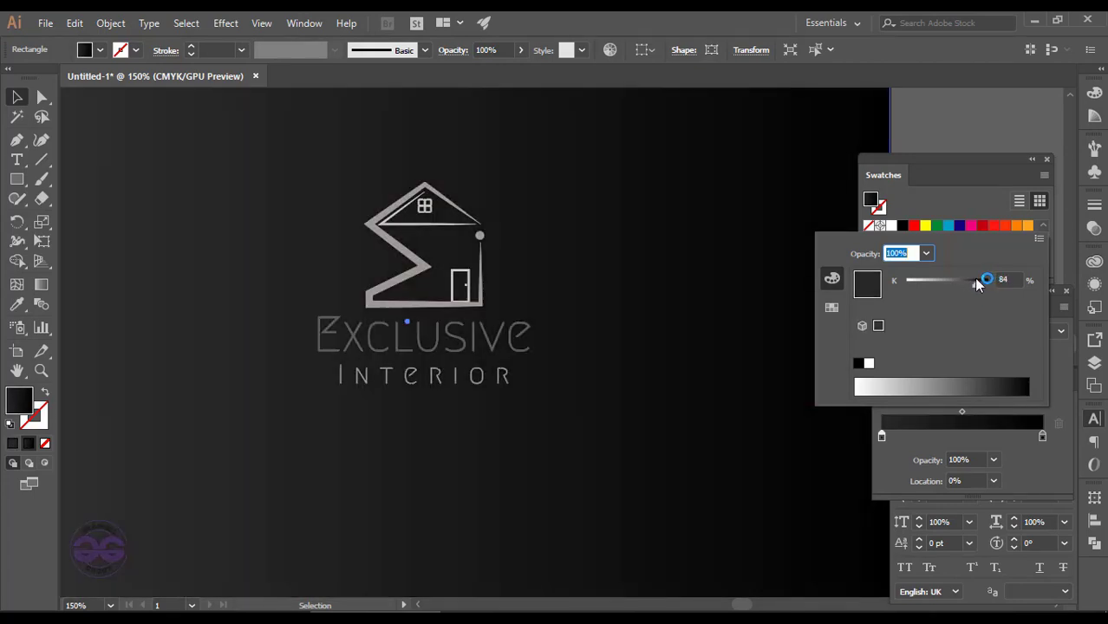
{"action": "left_click", "coordinate": [911, 153]}
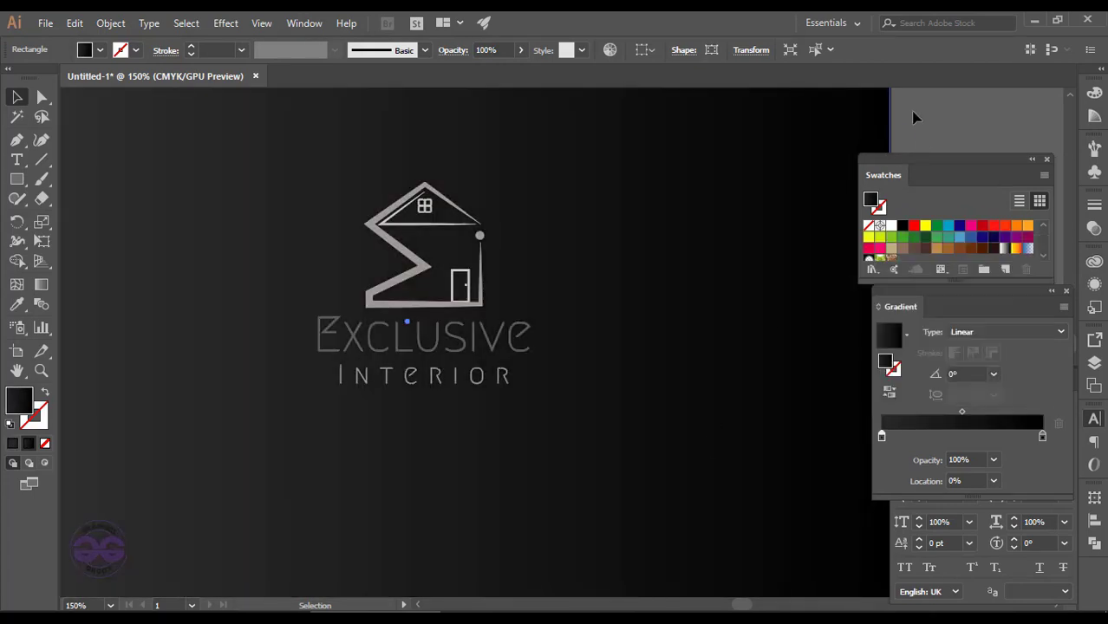
{"action": "left_click", "coordinate": [912, 114]}
{"action": "key", "text": "ctrl+1"}
{"action": "scroll", "coordinate": [680, 239], "scroll_direction": "down", "scroll_amount": 1}
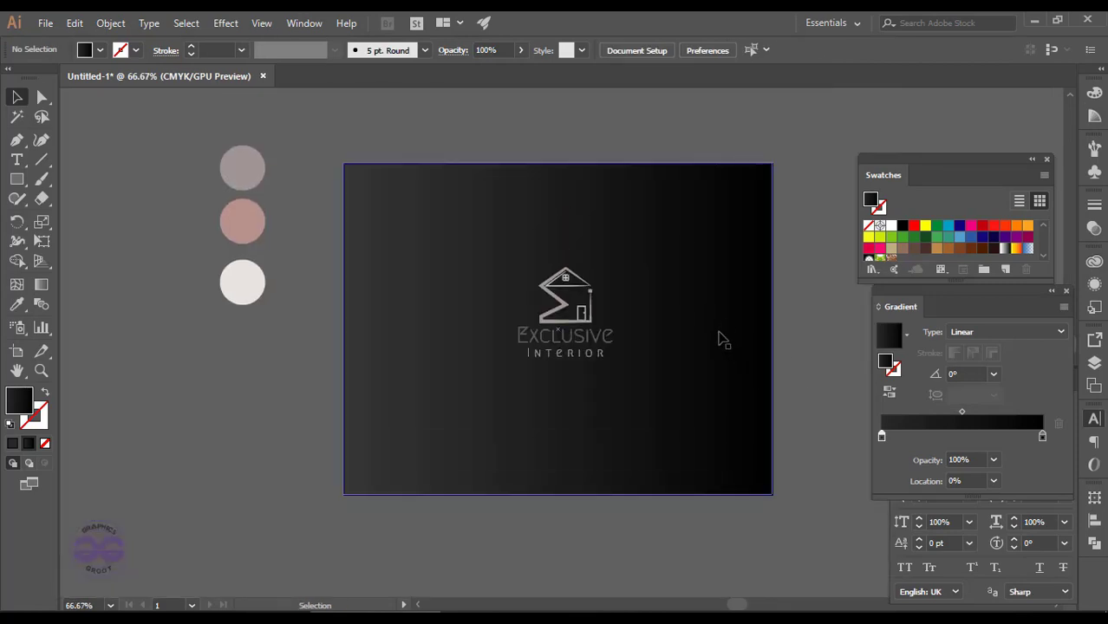
- Enlarge the house-and-text logo proportionally and shift it slightly left
{"action": "scroll", "coordinate": [719, 339], "scroll_direction": "up", "scroll_amount": 1}
{"action": "left_click", "coordinate": [538, 425]}
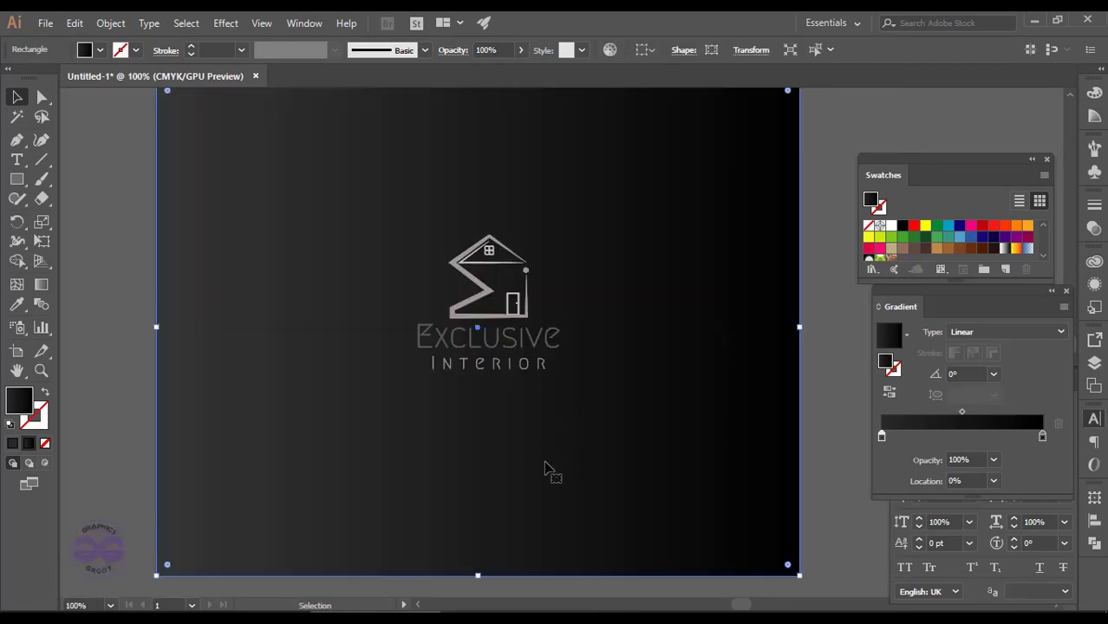
{"action": "left_click", "coordinate": [511, 295]}
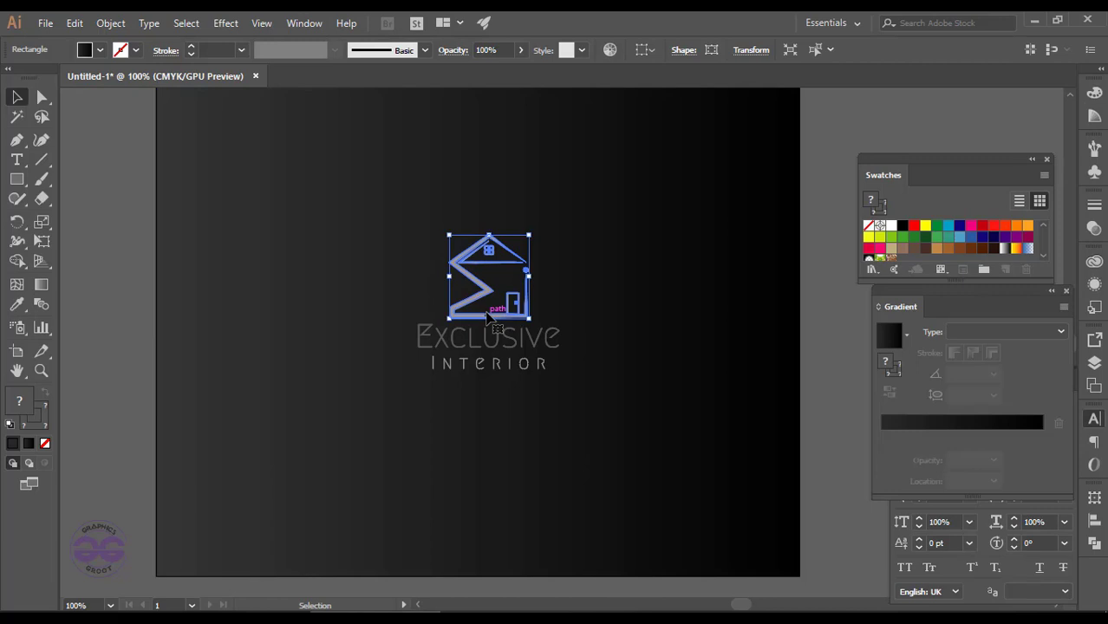
{"action": "left_click", "coordinate": [499, 369], "text": "shift"}
{"action": "left_click_drag", "start_coordinate": [418, 235], "coordinate": [397, 215]}
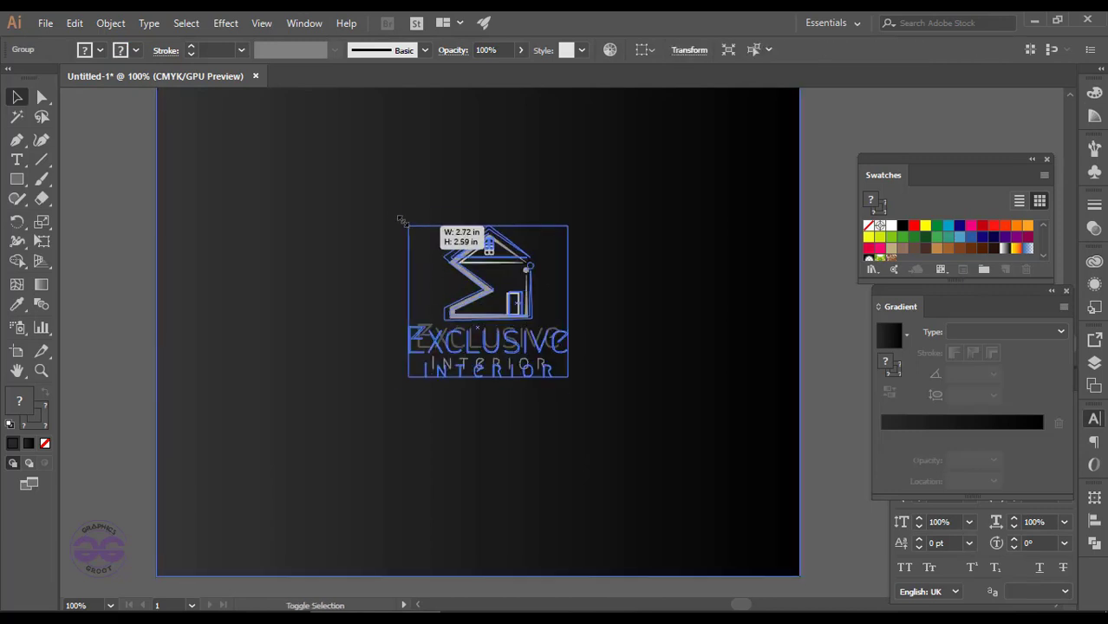
{"action": "left_click_drag", "start_coordinate": [492, 298], "coordinate": [478, 293]}
{"action": "left_click", "coordinate": [104, 302]}
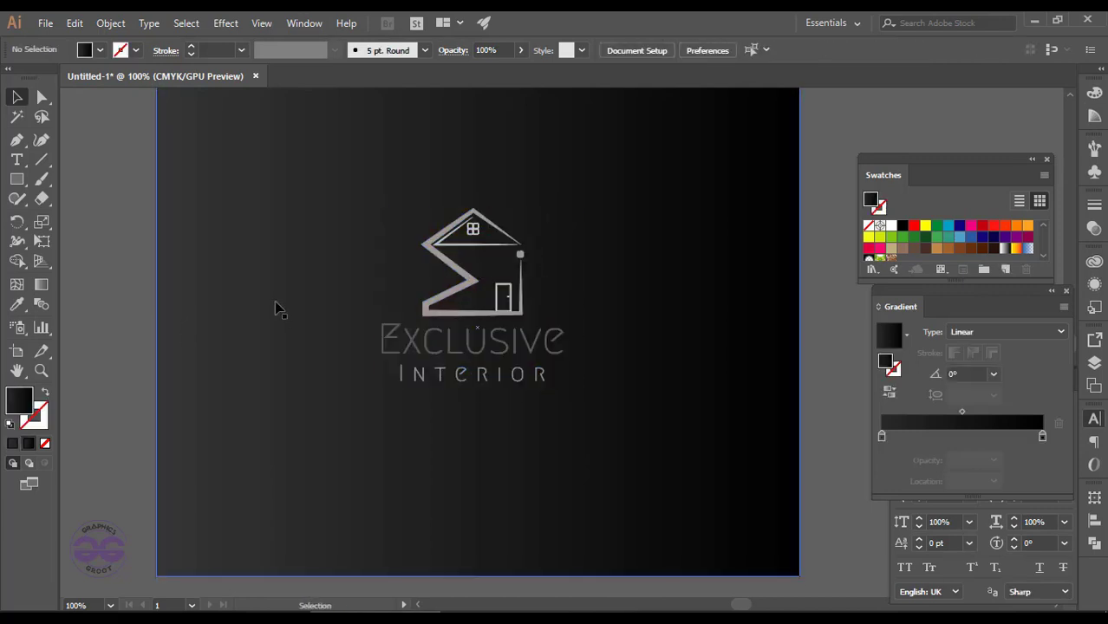
- Place a copy of the logo to the right and space both logos evenly
{"action": "scroll", "coordinate": [80, 322], "scroll_direction": "up", "scroll_amount": 1}
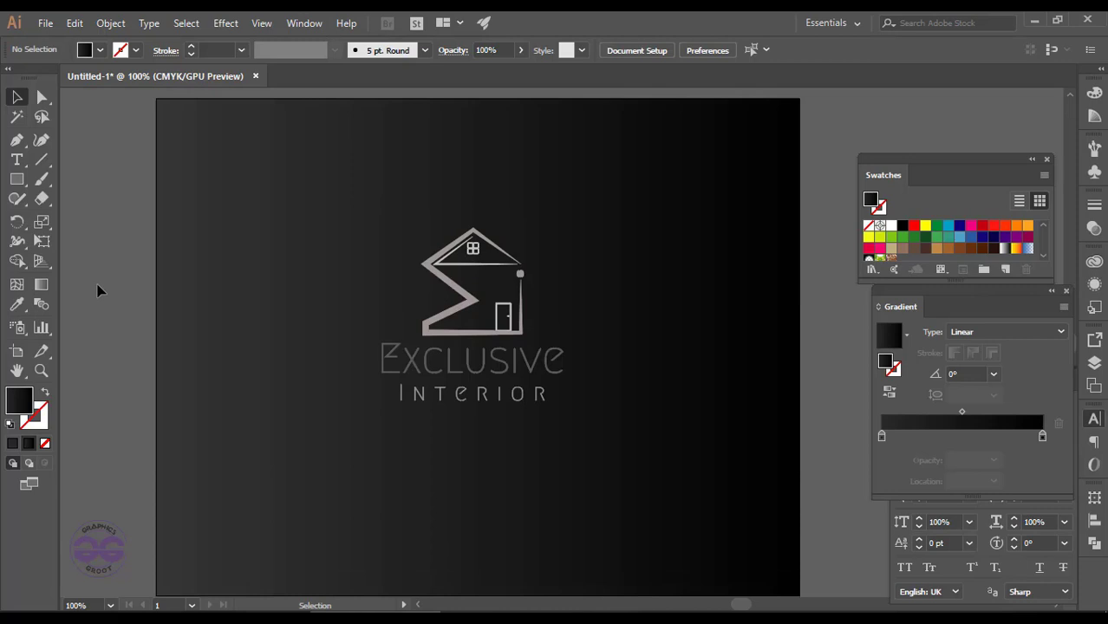
{"action": "mouse_move", "coordinate": [335, 321]}
{"action": "left_mouse_down"}
{"action": "mouse_move", "coordinate": [607, 323]}
{"action": "mouse_move", "coordinate": [323, 318]}
{"action": "mouse_move", "coordinate": [604, 317]}
{"action": "mouse_move", "coordinate": [408, 338]}
{"action": "mouse_move", "coordinate": [642, 330]}
{"action": "left_mouse_up"}
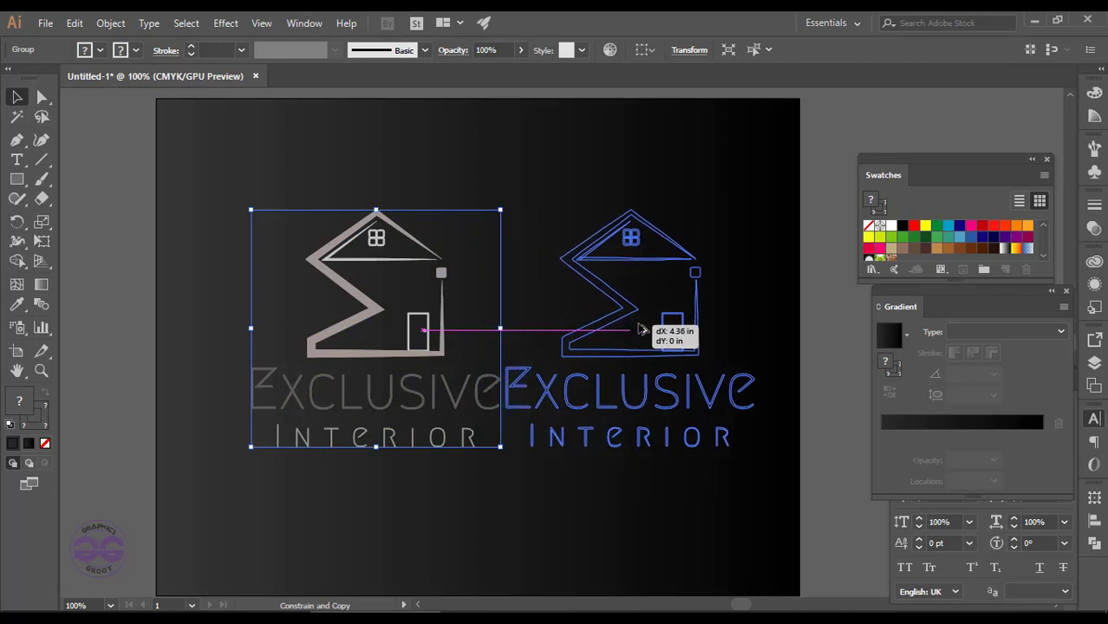
{"action": "left_click_drag", "start_coordinate": [382, 320], "coordinate": [337, 321]}
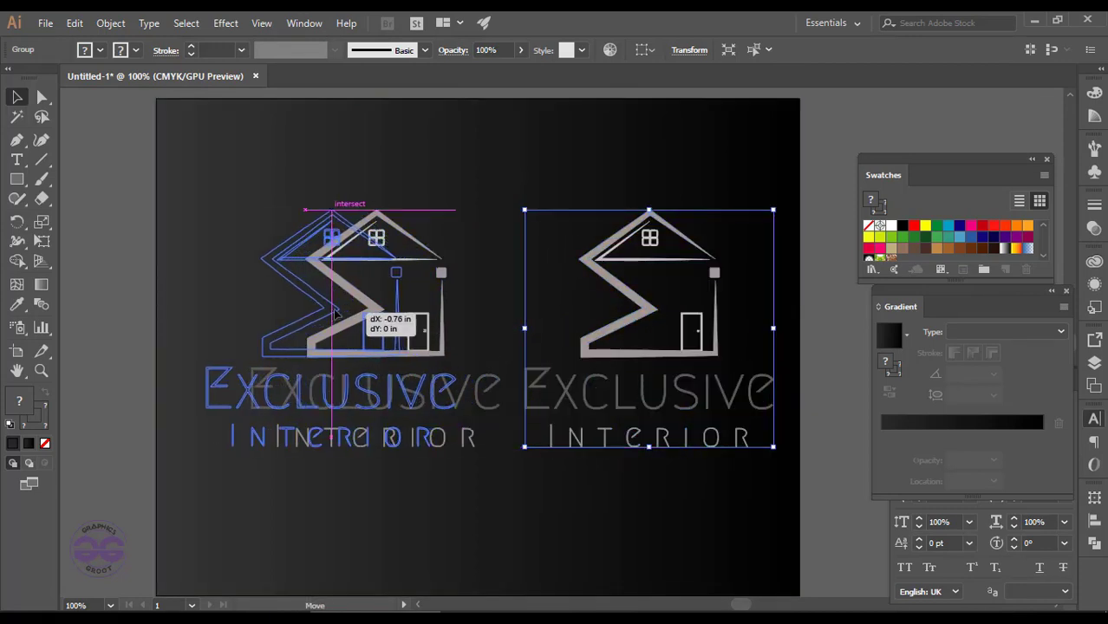
{"action": "left_click_drag", "start_coordinate": [643, 324], "coordinate": [634, 328]}
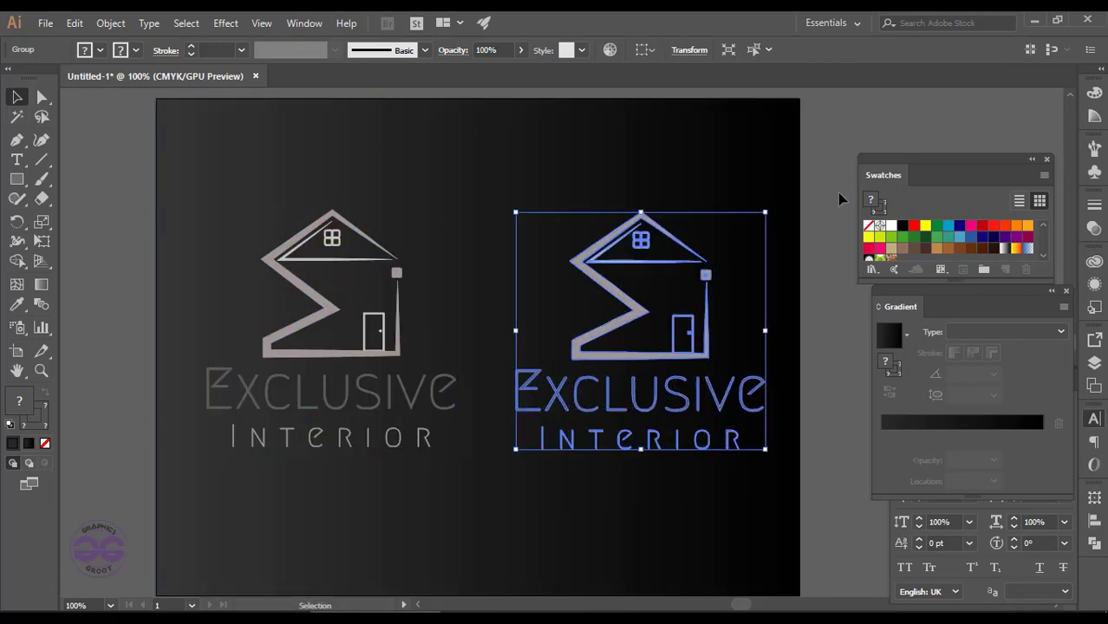
{"action": "left_click", "coordinate": [812, 222]}
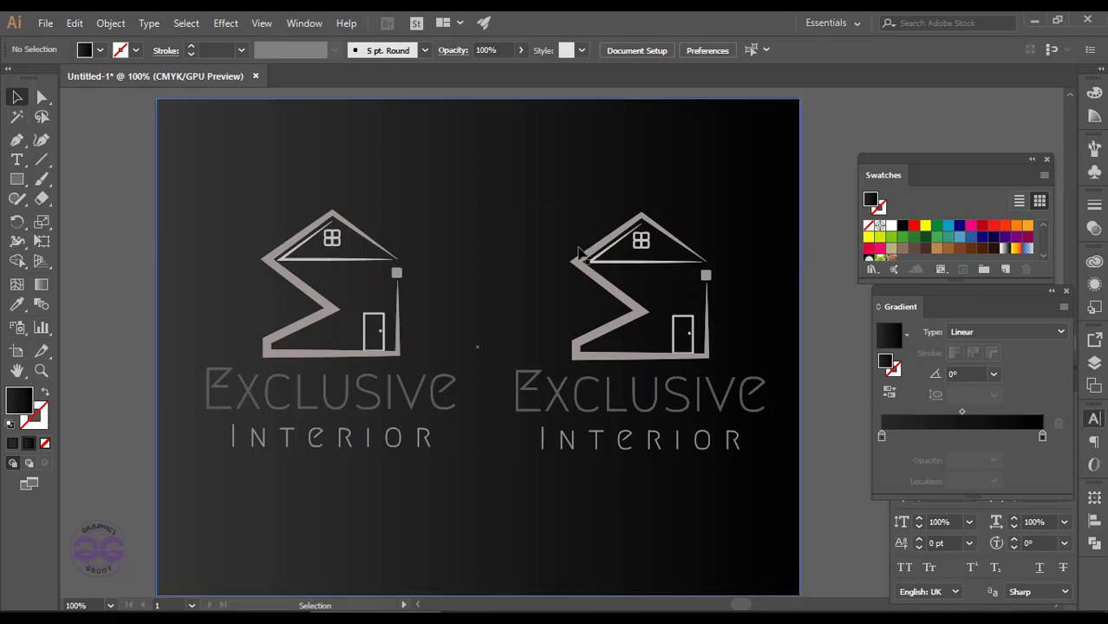
{"action": "left_click", "coordinate": [452, 266]}
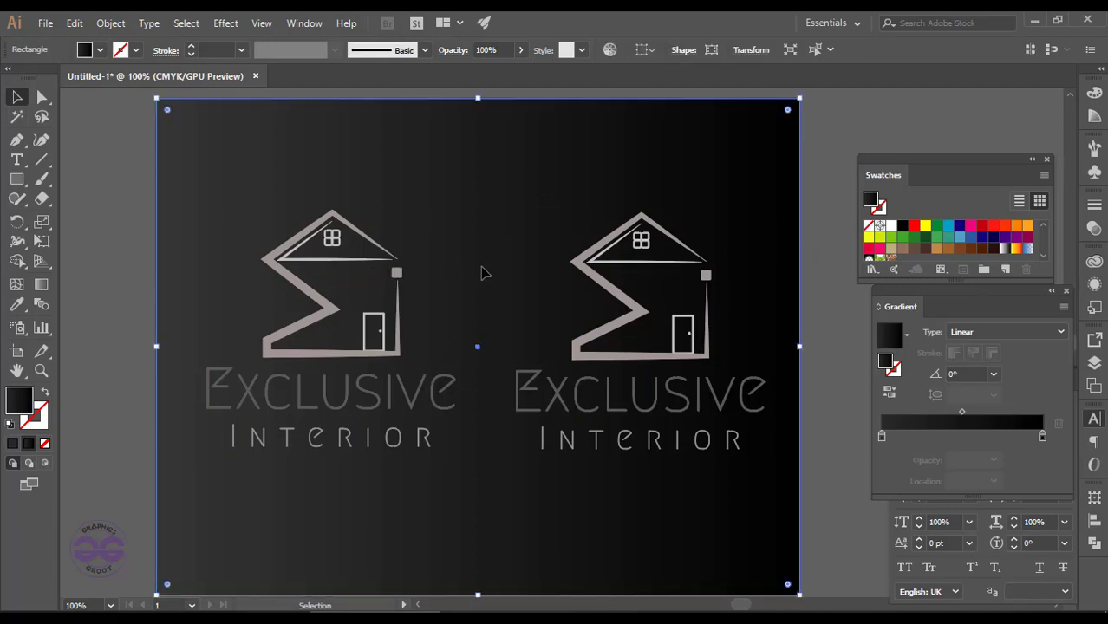
- Draw a vertical dividing line down the centre of the artboard
{"action": "scroll", "coordinate": [484, 274], "scroll_direction": "down", "scroll_amount": 1}
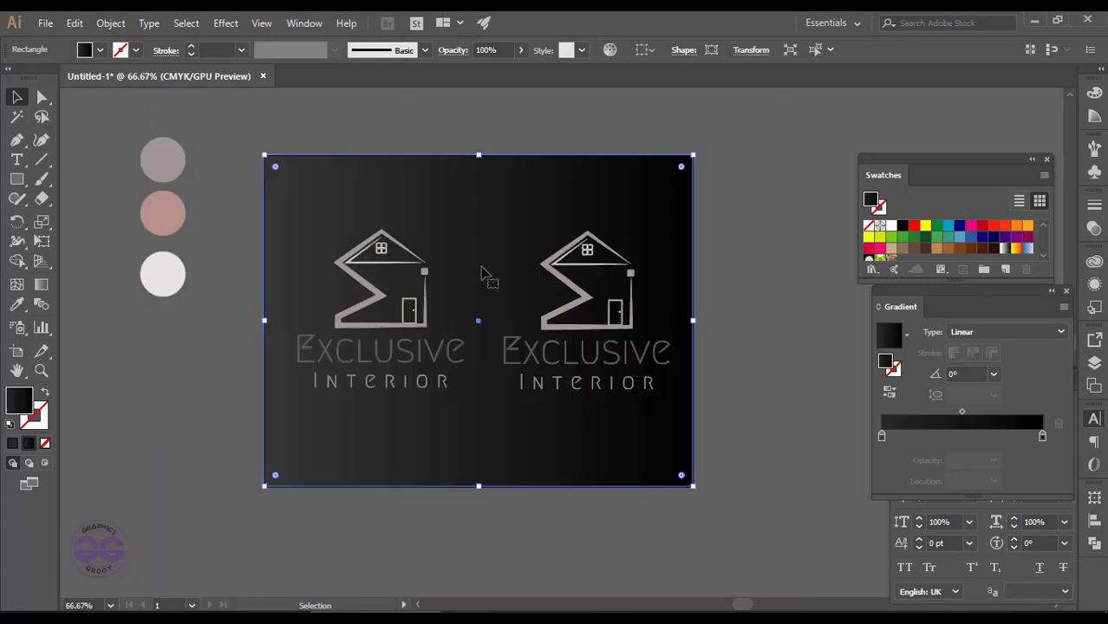
{"action": "left_click", "coordinate": [42, 159]}
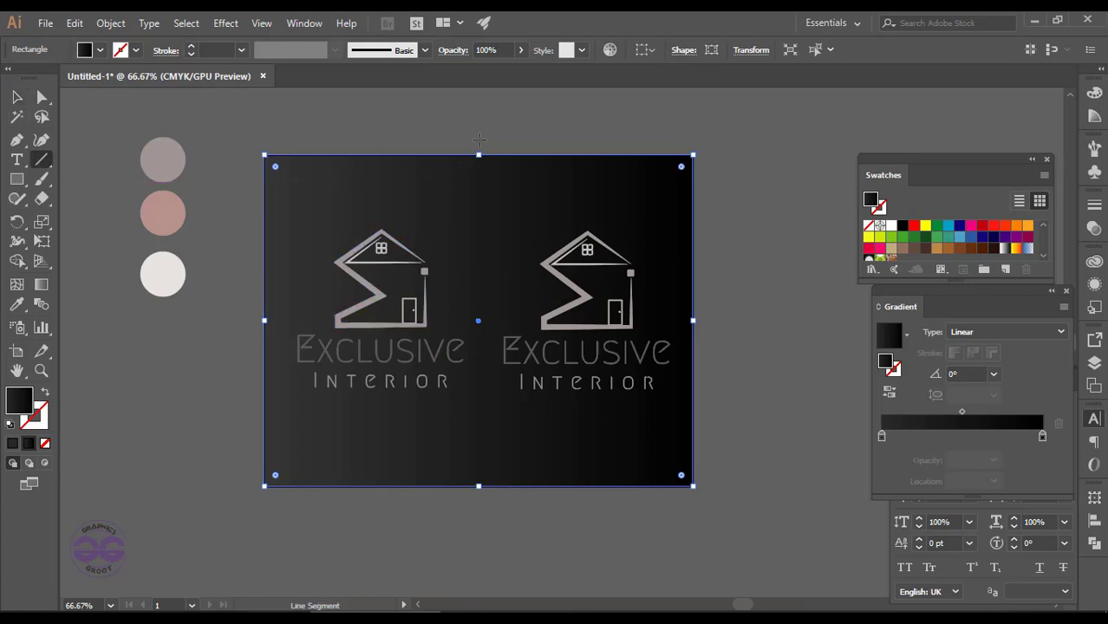
{"action": "left_click_drag", "start_coordinate": [478, 134], "coordinate": [479, 527]}
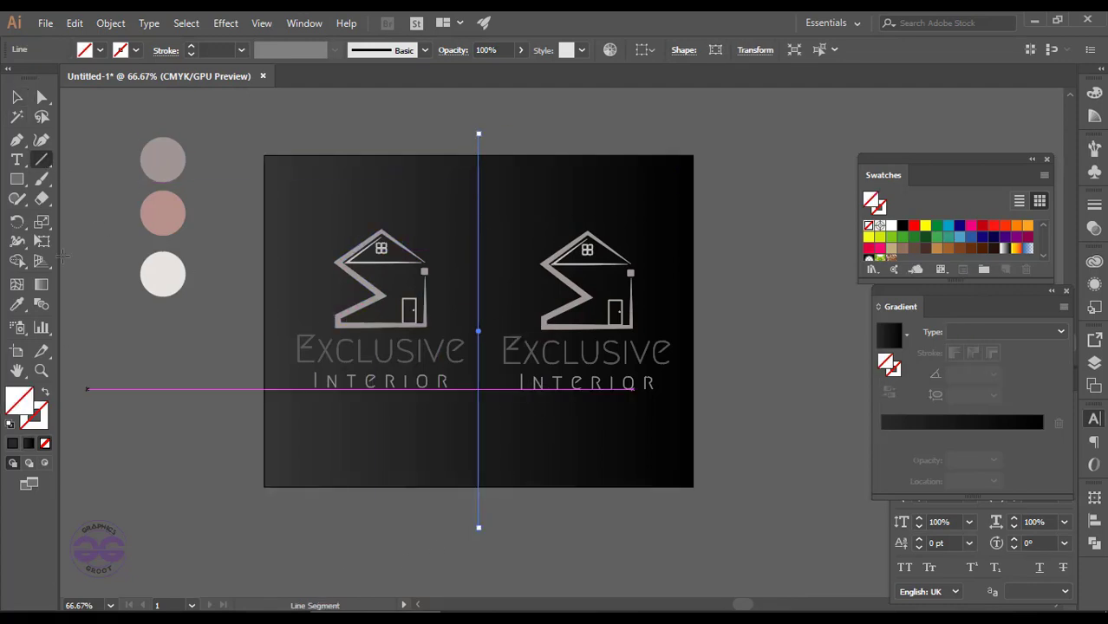
- Divide the background at the line with Shape Builder and fill the right half white
{"action": "left_click", "coordinate": [19, 98]}
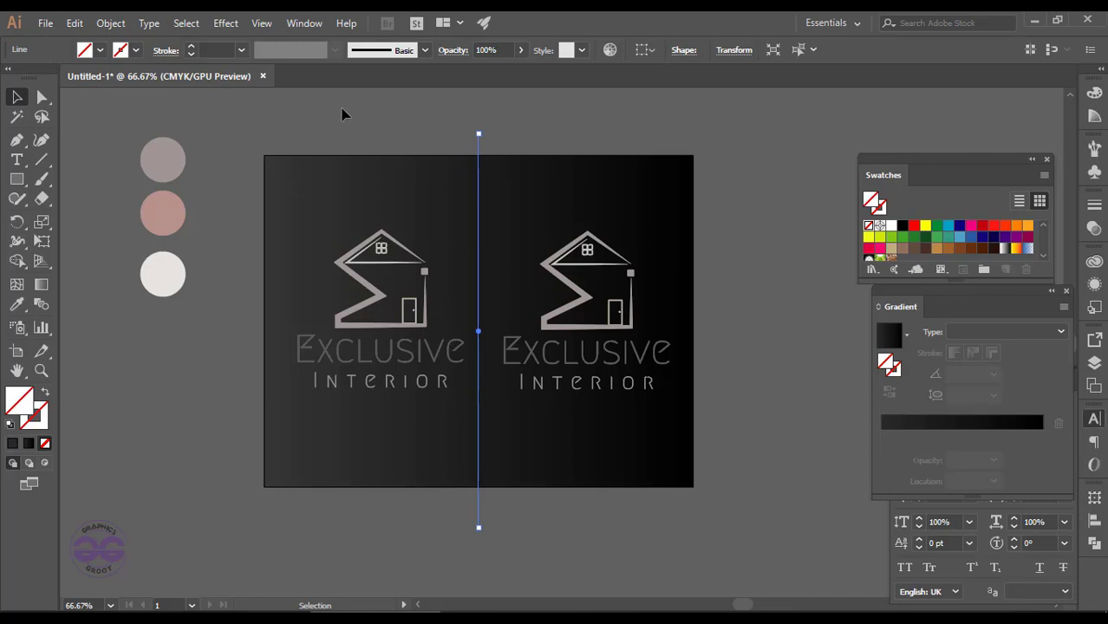
{"action": "left_click_drag", "start_coordinate": [381, 111], "coordinate": [502, 217]}
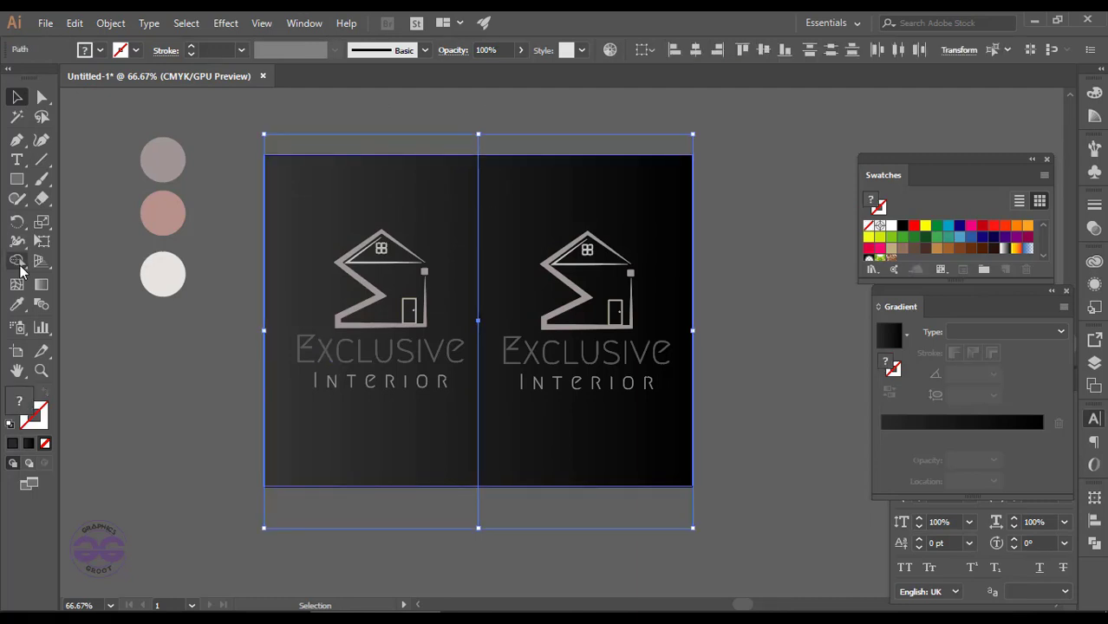
{"action": "left_click", "coordinate": [19, 261]}
{"action": "left_click", "coordinate": [319, 227]}
{"action": "left_click", "coordinate": [18, 97]}
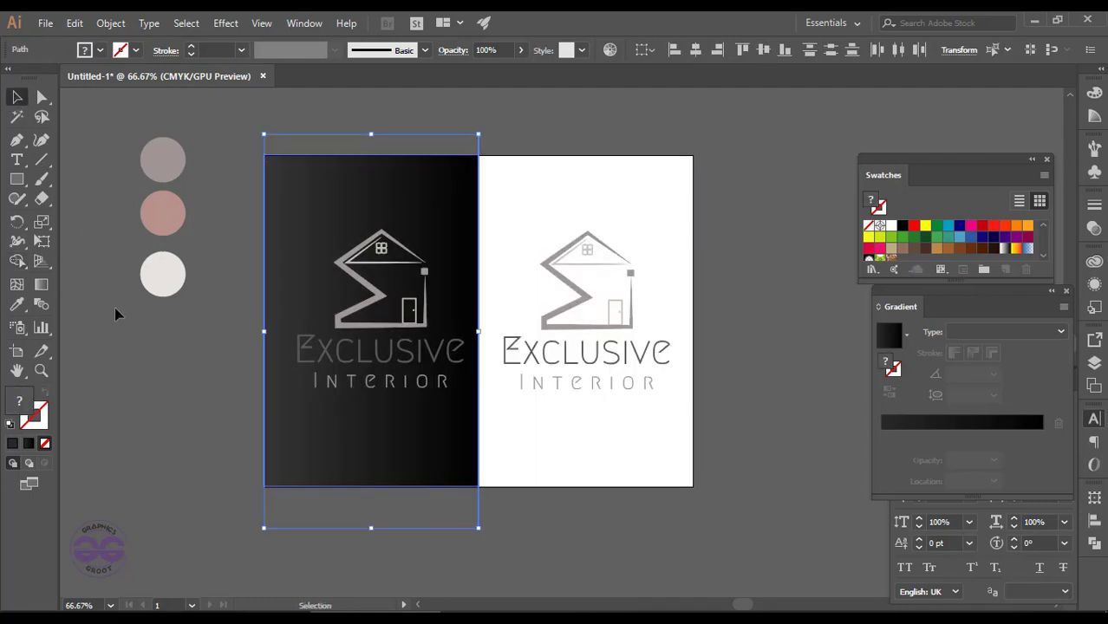
{"action": "left_click", "coordinate": [114, 314]}
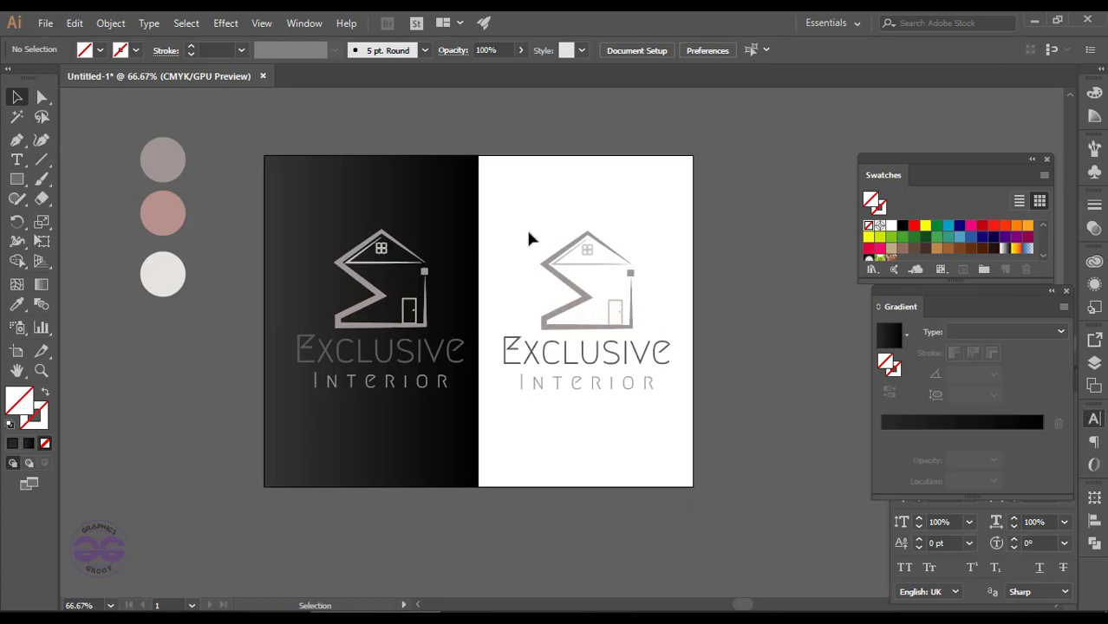
{"action": "left_click_drag", "start_coordinate": [529, 232], "coordinate": [639, 355]}
- Shrink the logo on the white half and nudge the dark-half logo slightly left
{"action": "left_click_drag", "start_coordinate": [668, 236], "coordinate": [641, 260]}
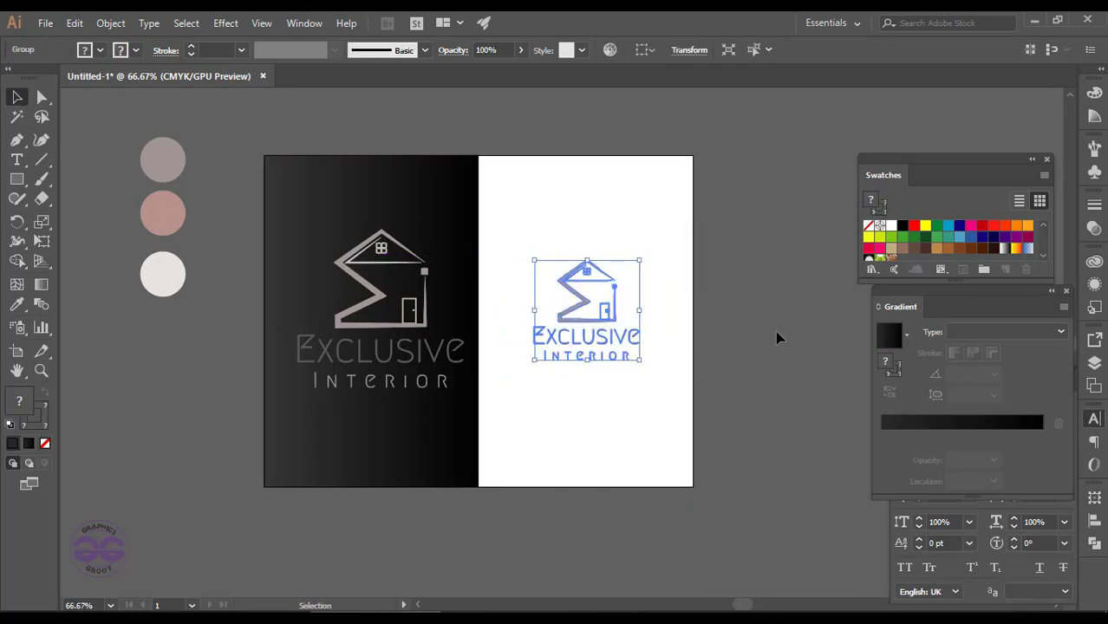
{"action": "left_click", "coordinate": [776, 330]}
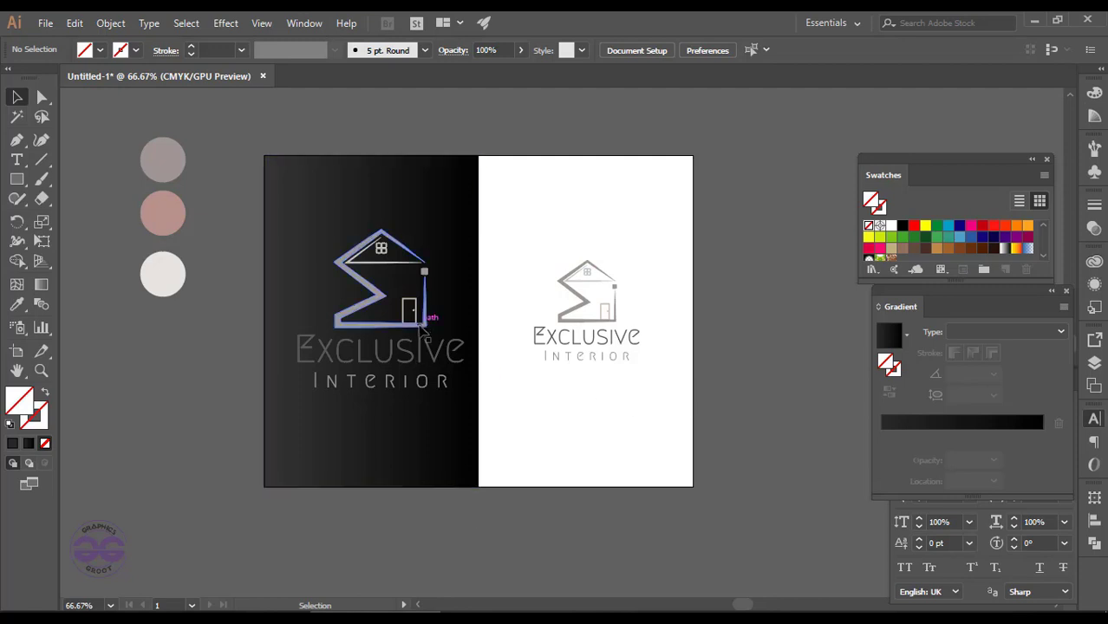
{"action": "left_click_drag", "start_coordinate": [425, 299], "coordinate": [417, 299]}
{"action": "left_click", "coordinate": [219, 370]}
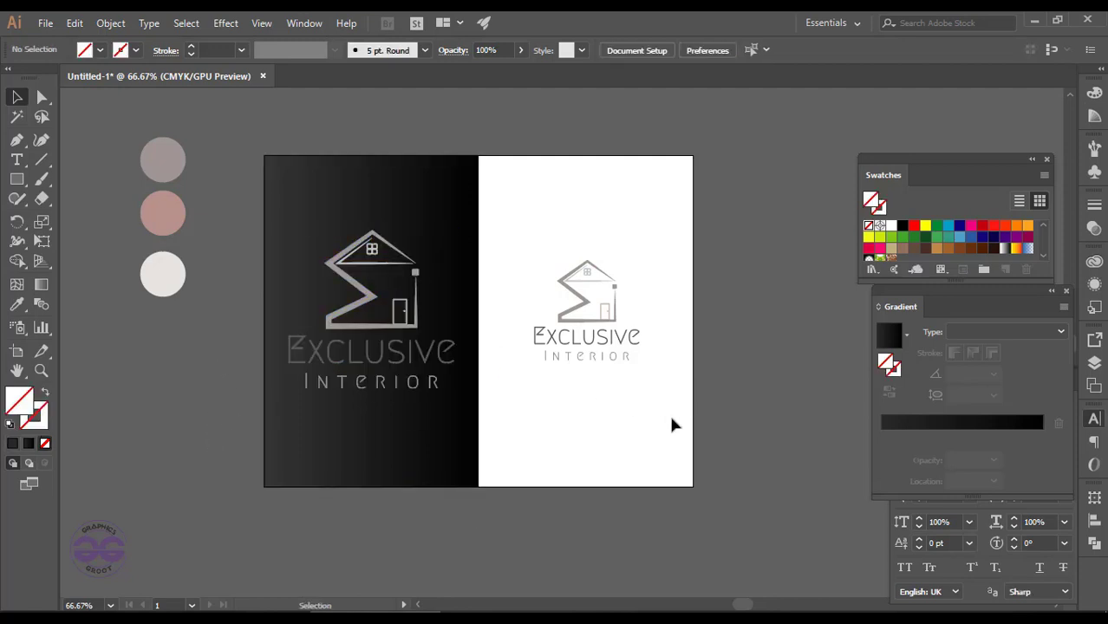
- Nudge the pink mood-board circle slightly down, sample its colour, and reselect all three circles
{"action": "left_click_drag", "start_coordinate": [193, 120], "coordinate": [148, 284]}
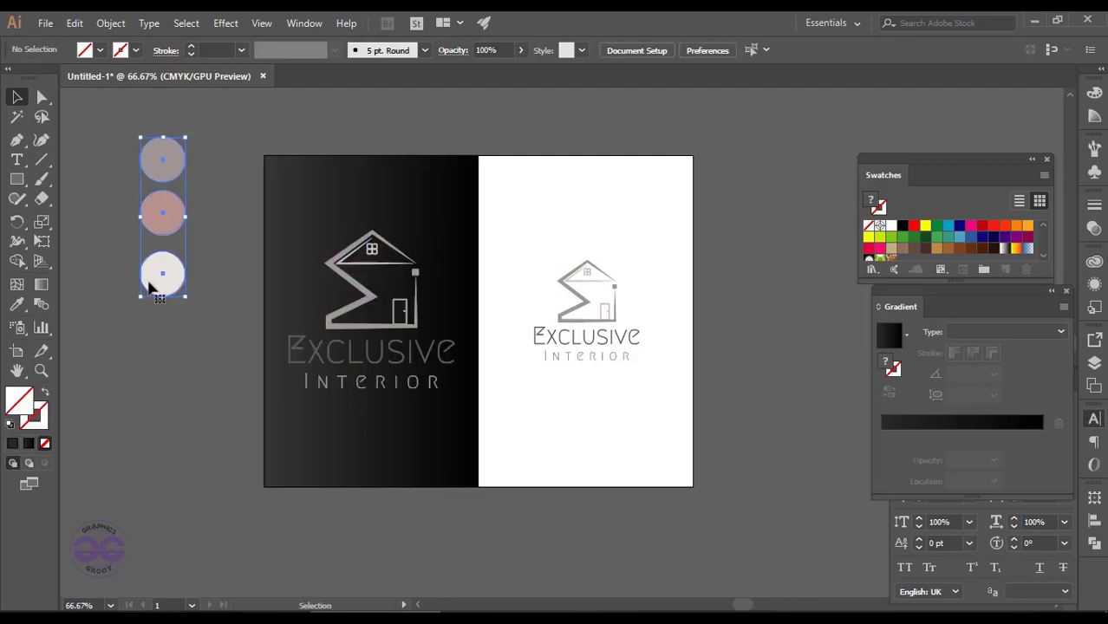
{"action": "left_click", "coordinate": [130, 260]}
{"action": "left_click_drag", "start_coordinate": [163, 214], "coordinate": [163, 221]}
{"action": "left_click", "coordinate": [185, 378]}
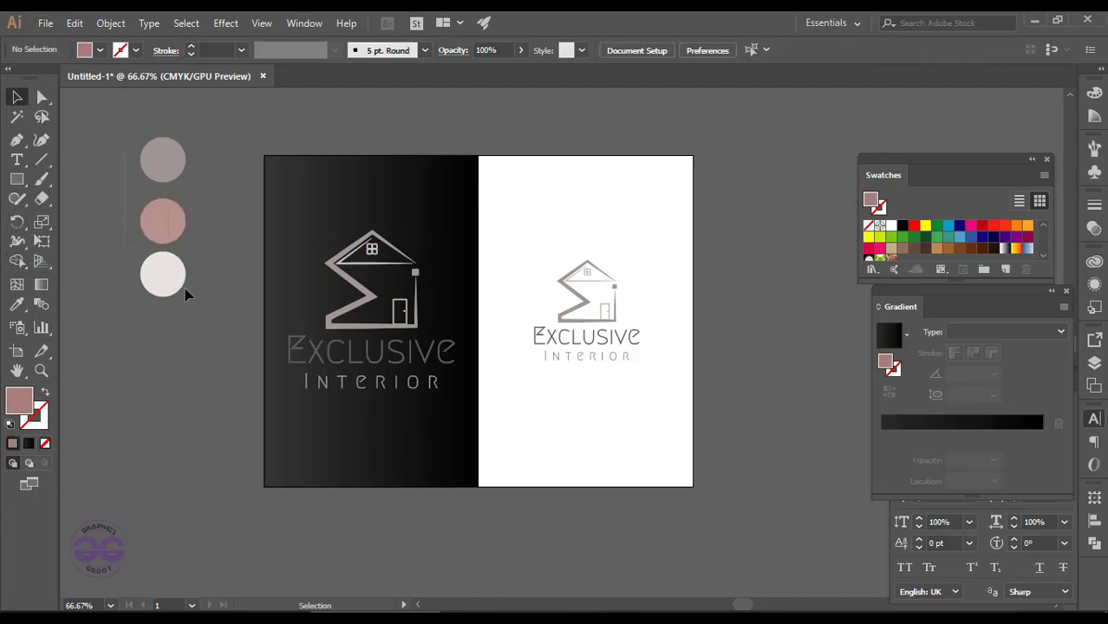
{"action": "left_click_drag", "start_coordinate": [130, 126], "coordinate": [191, 303]}
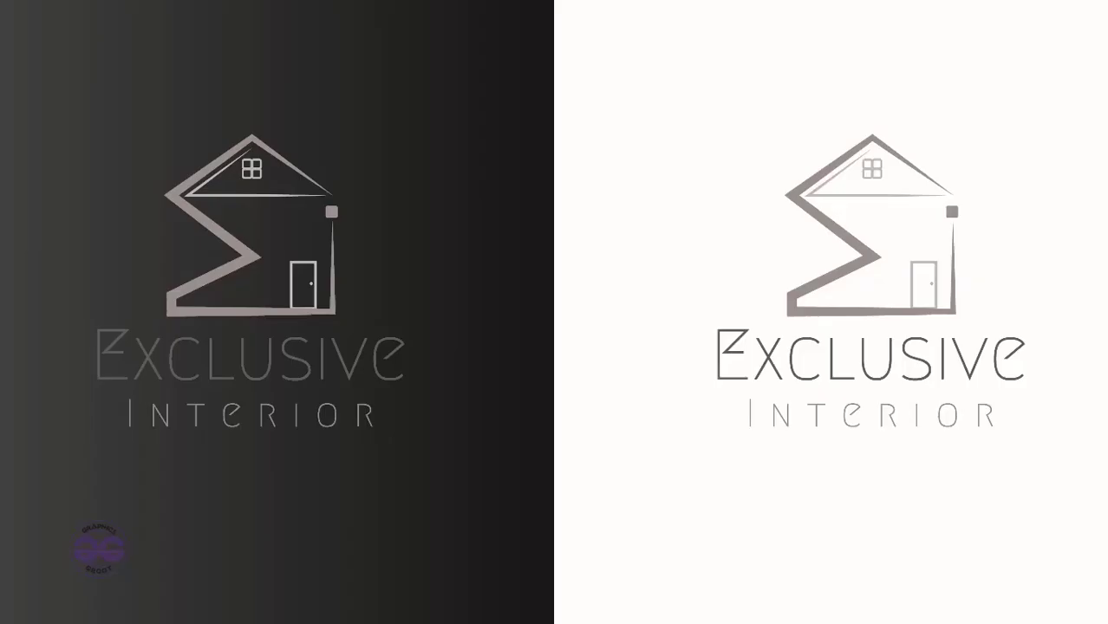